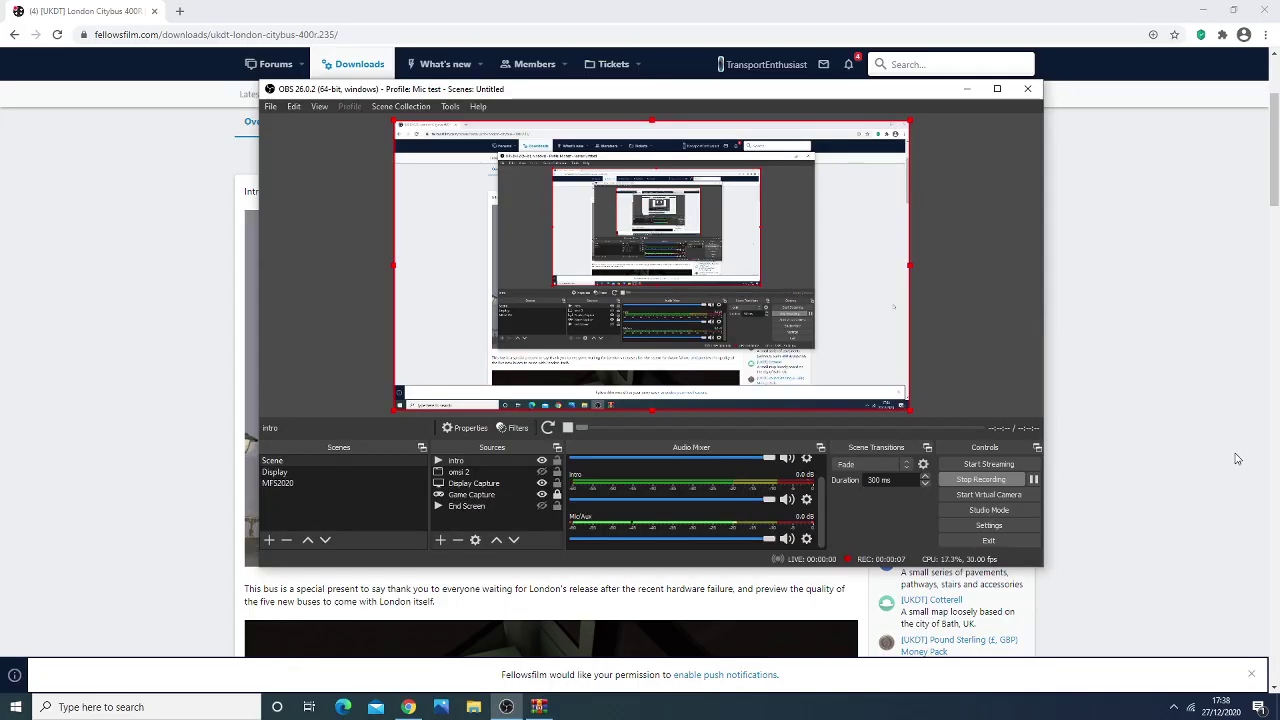
- Look over the London Citybus 400R download page in the browser
left_click(1160, 440)
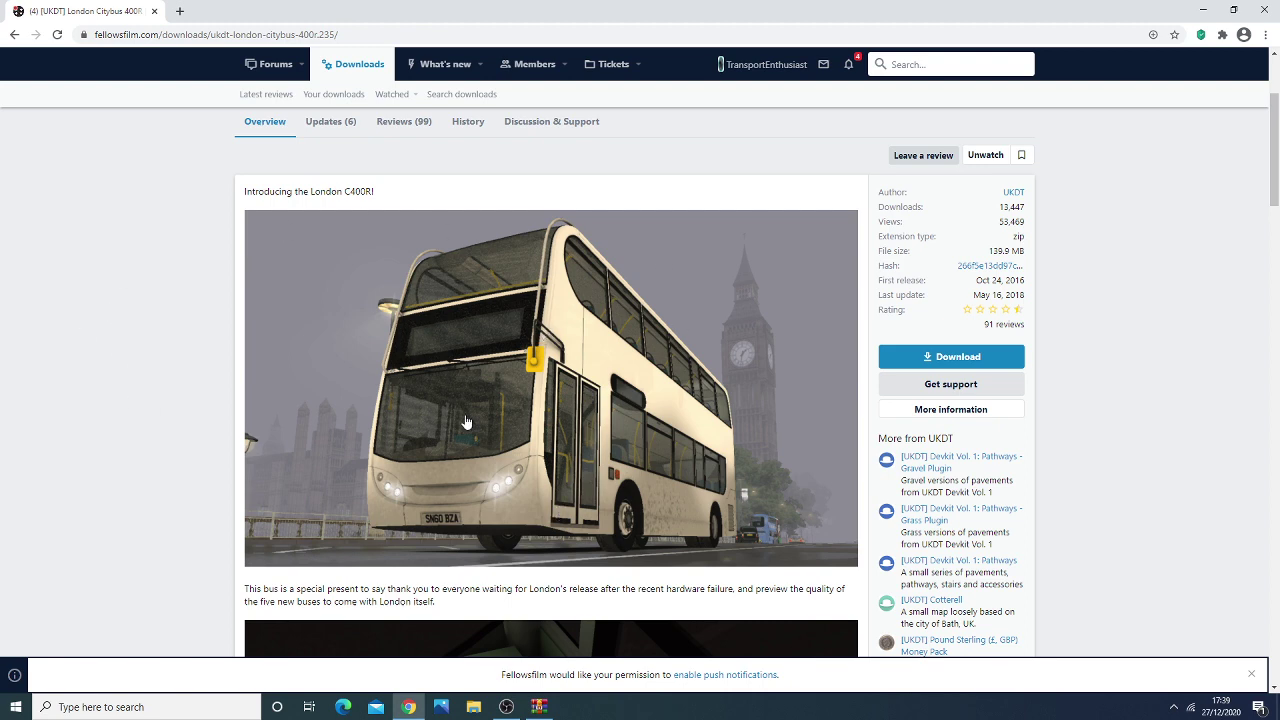
scroll(489, 425, "up", 2)
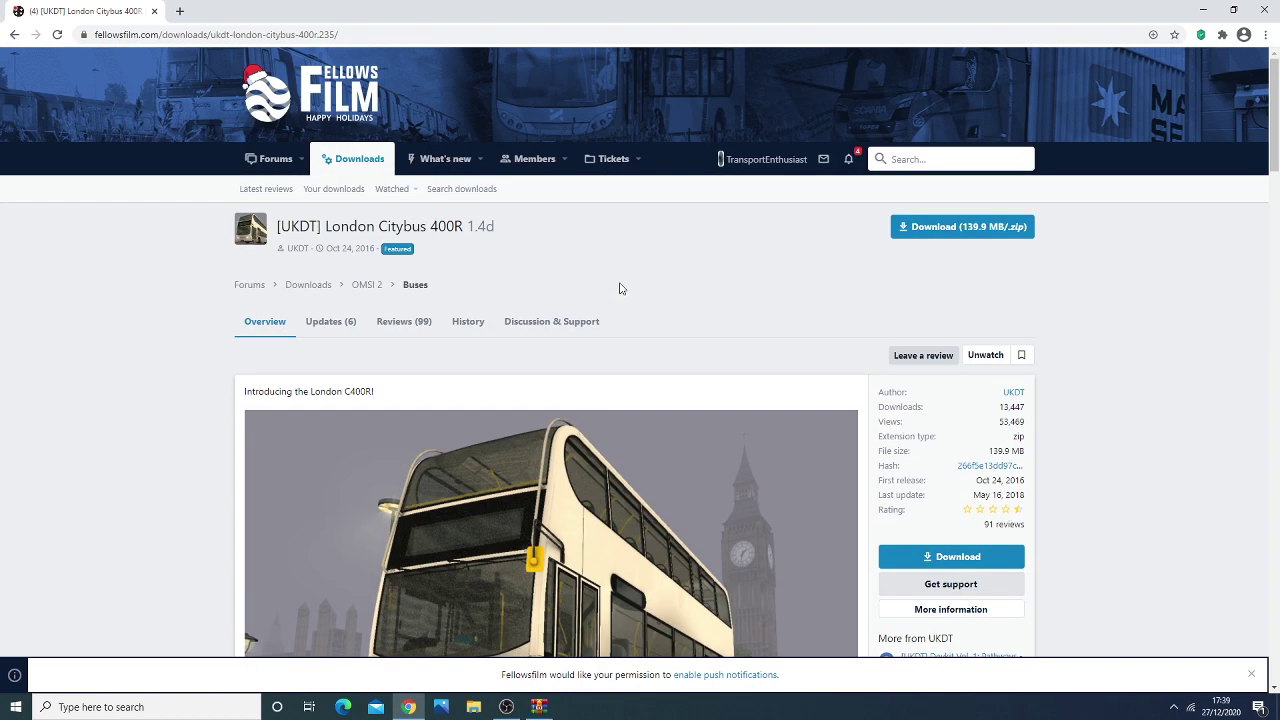
scroll(551, 305, "down", 3)
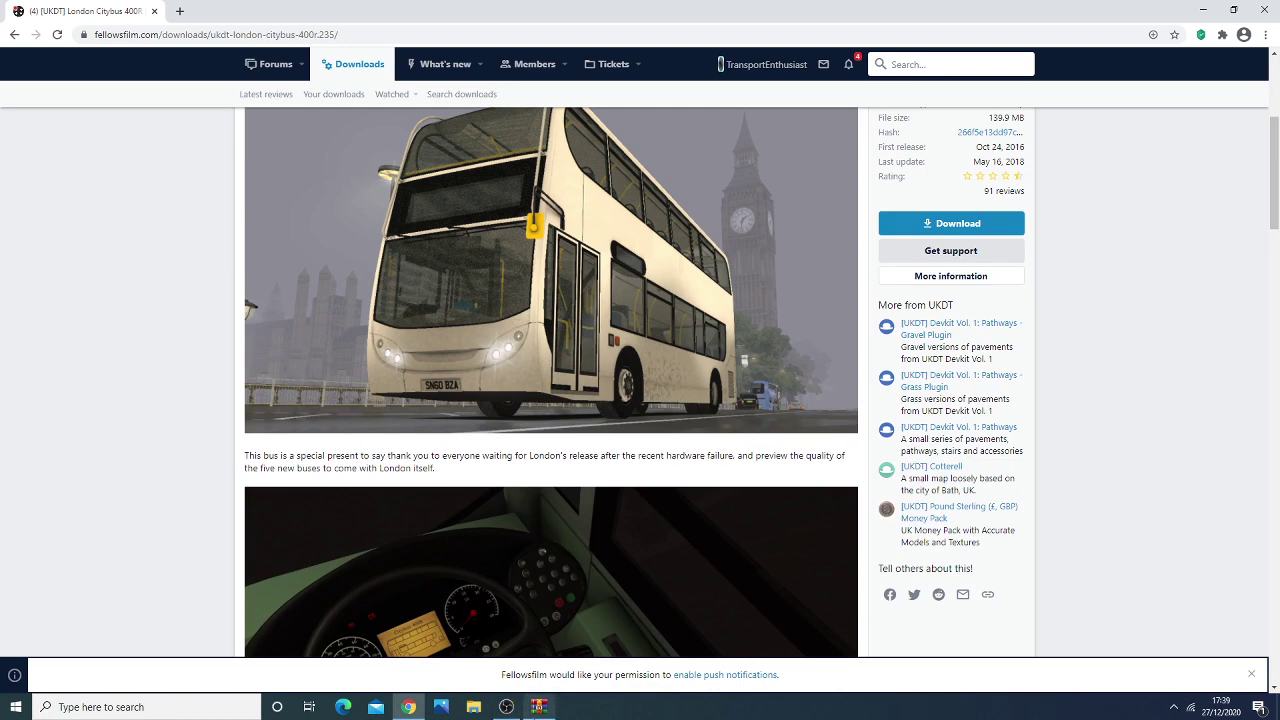
- Switch to the downloaded London Citybus 400R archive in WinRAR and check the full name of its vehicle folder
left_click(539, 706)
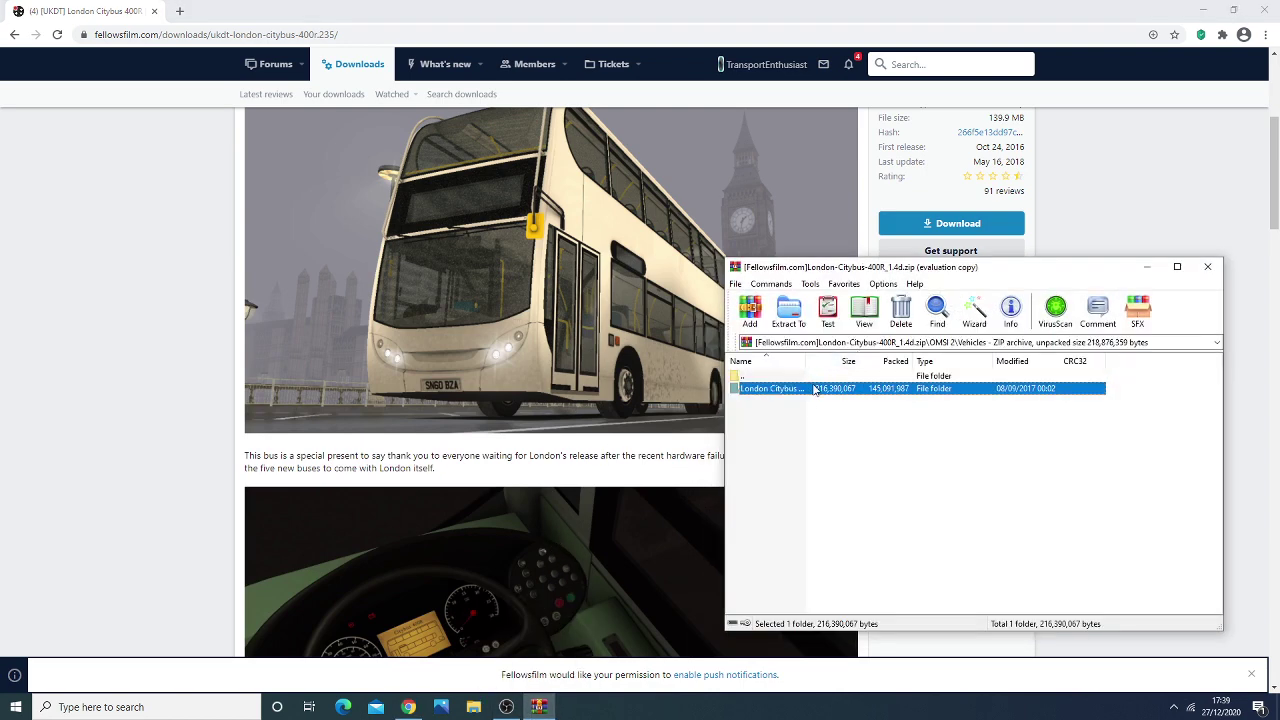
right_click(813, 391)
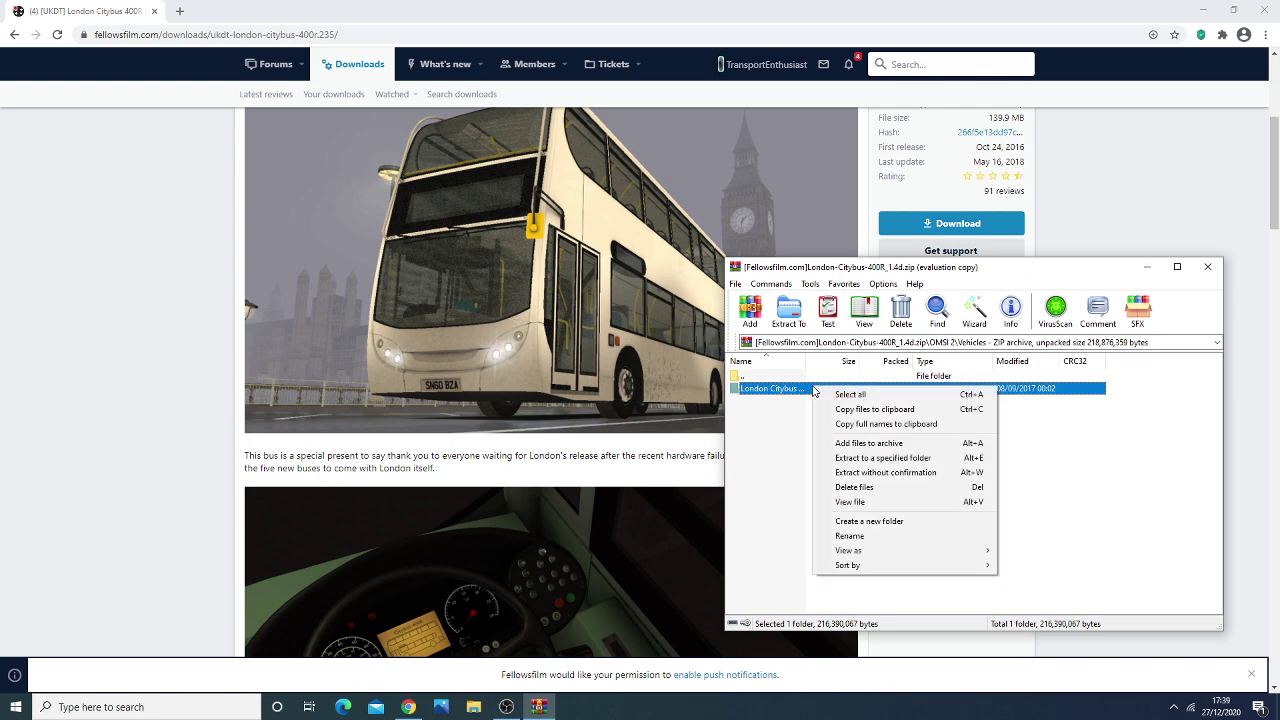
left_click(852, 537)
left_click(818, 388)
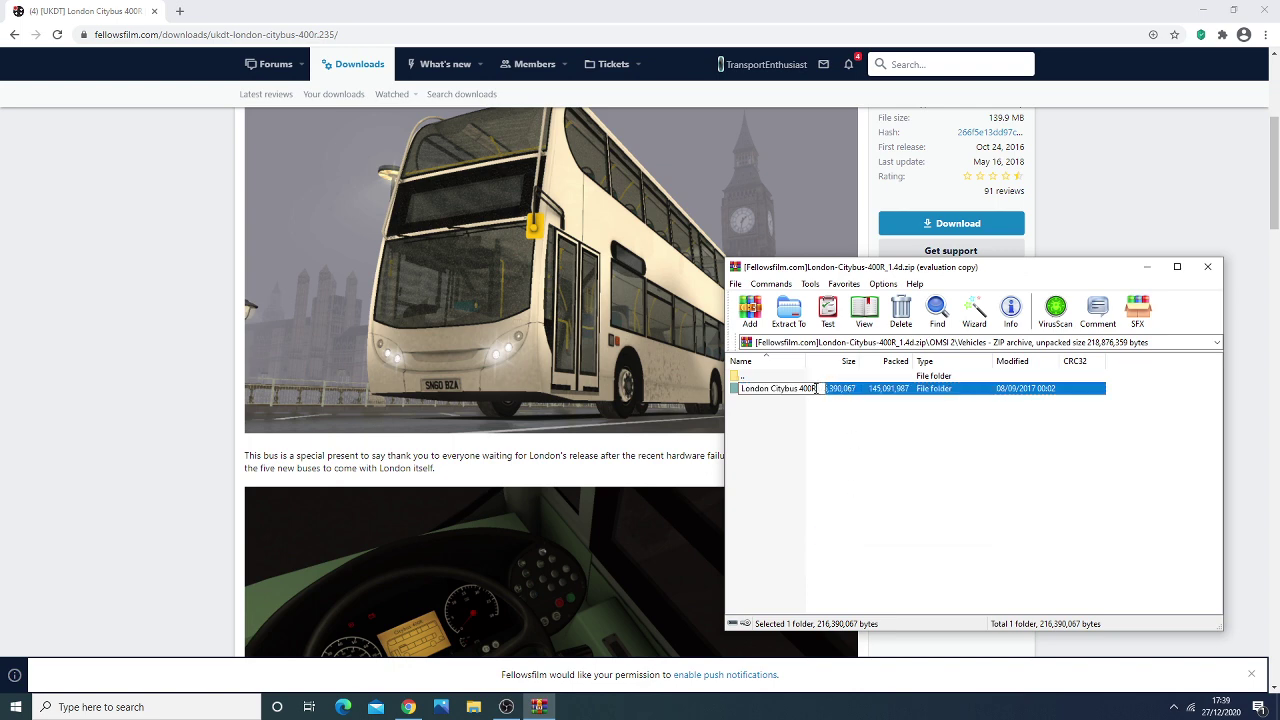
left_click(843, 453)
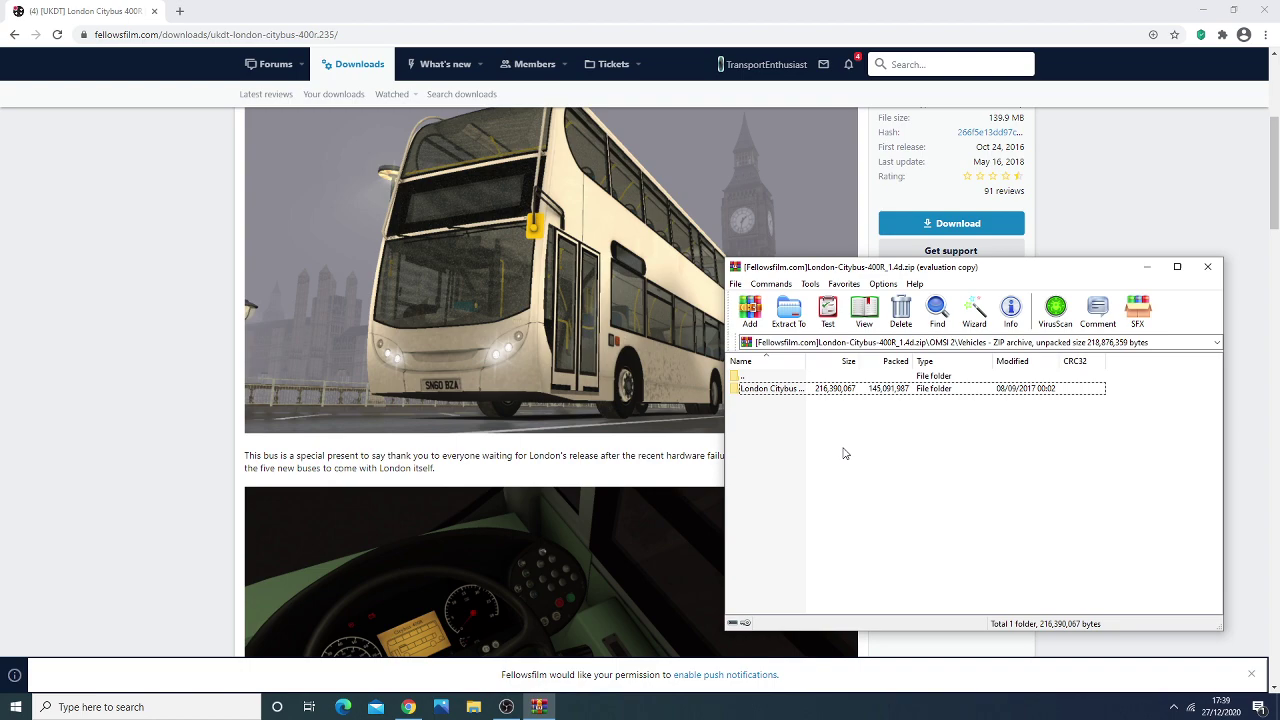
- Open the OMSI 2 installation folder in File Explorer and go to its Vehicles folder
left_click(474, 707)
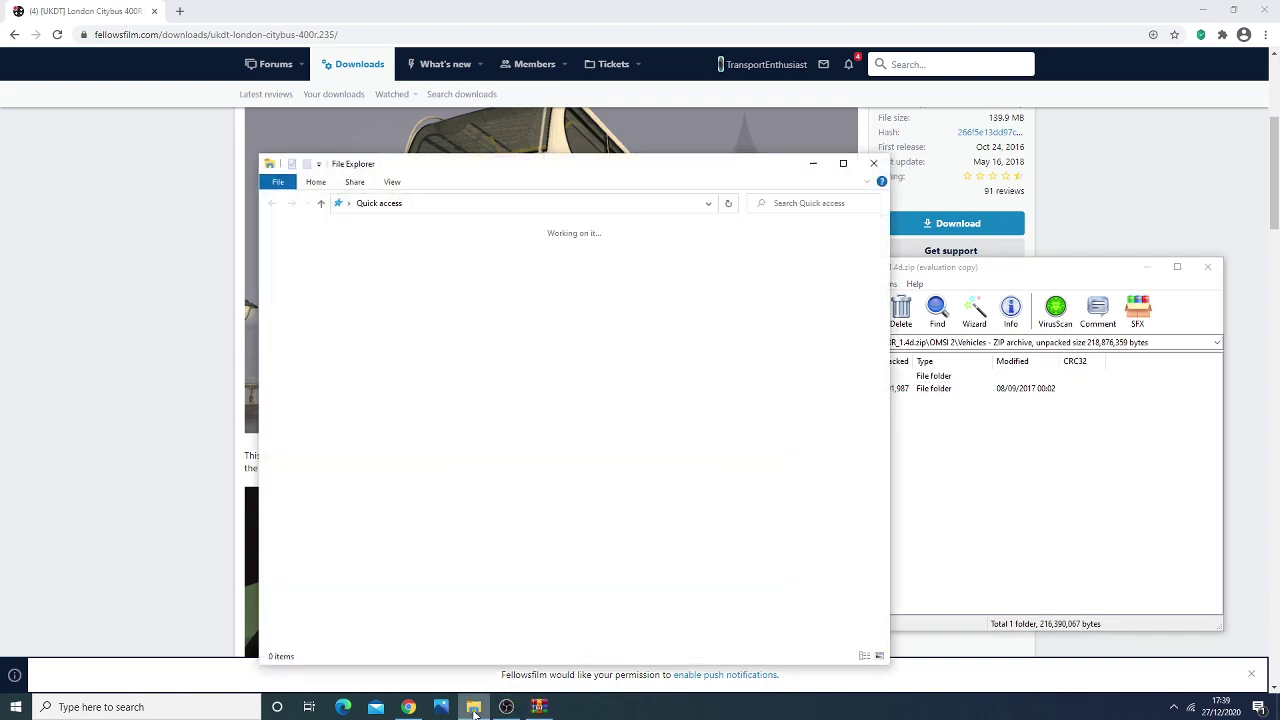
double_click(463, 347)
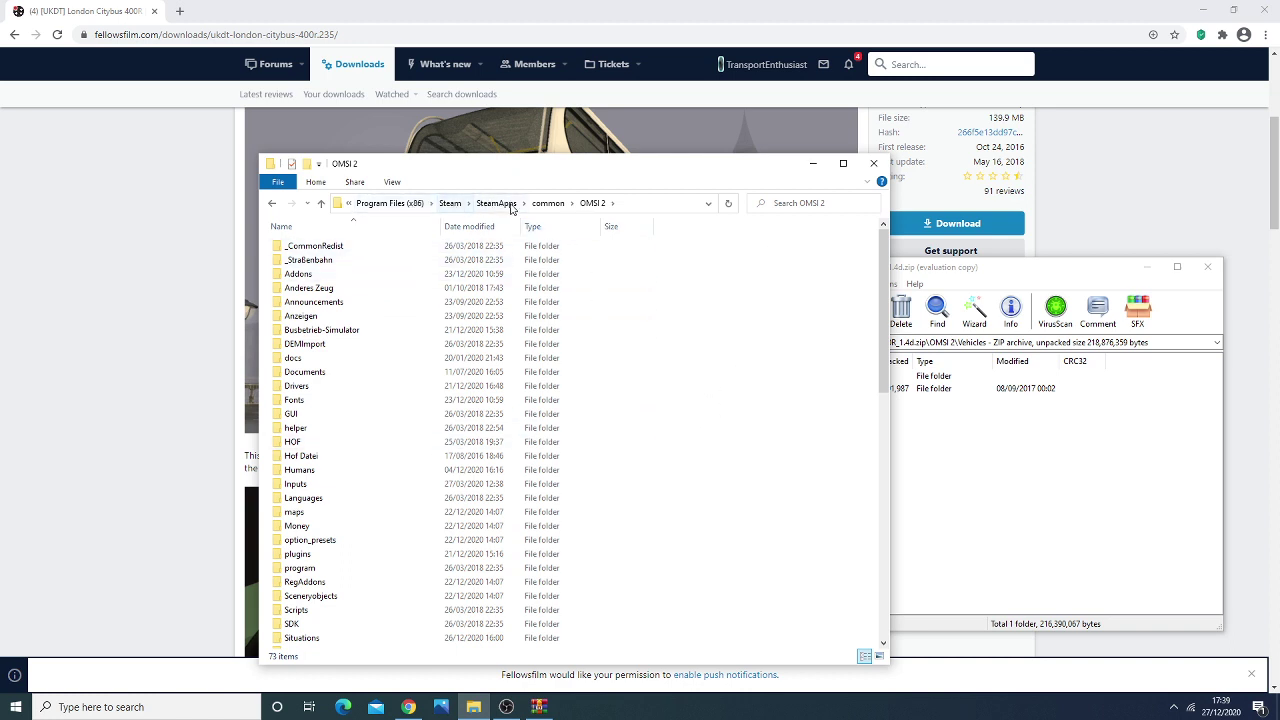
scroll(415, 476, "down", 10)
scroll(415, 476, "up", 5)
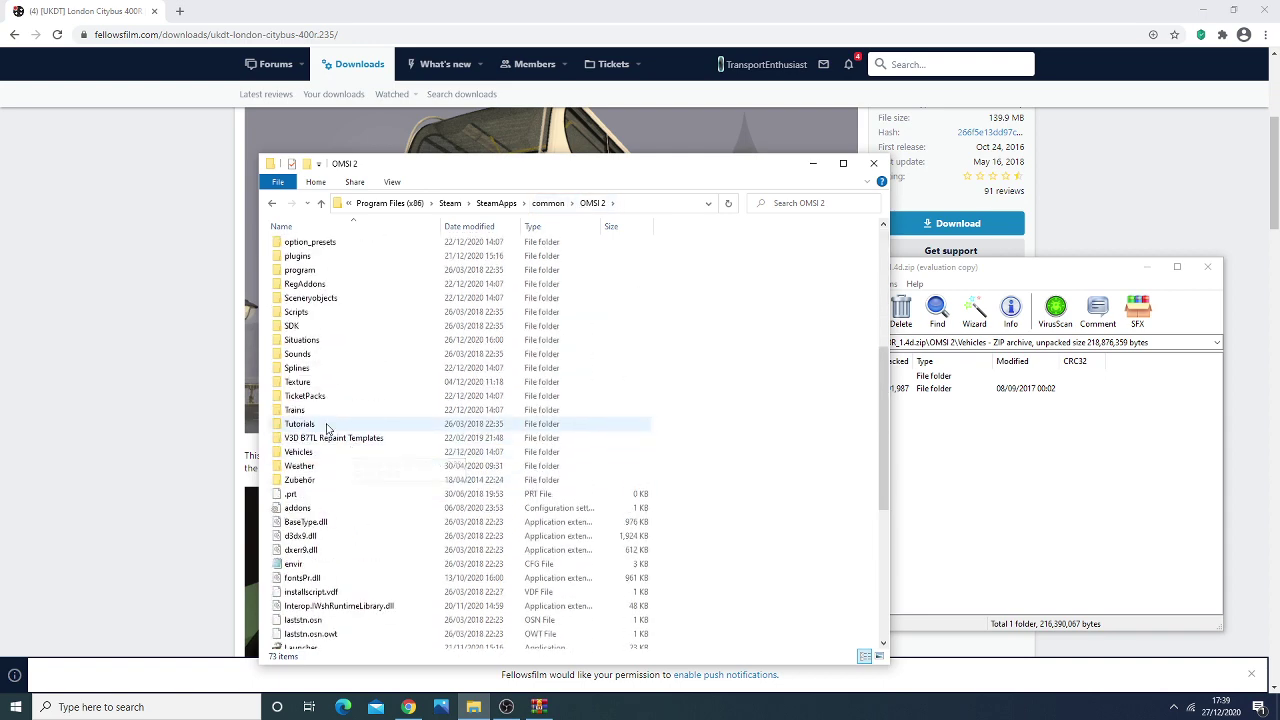
double_click(300, 452)
scroll(880, 440, "down", 9)
- Go up to the archive's OMSI 2 level and look at its Fonts, Money and Vehicles folders
left_click(899, 427)
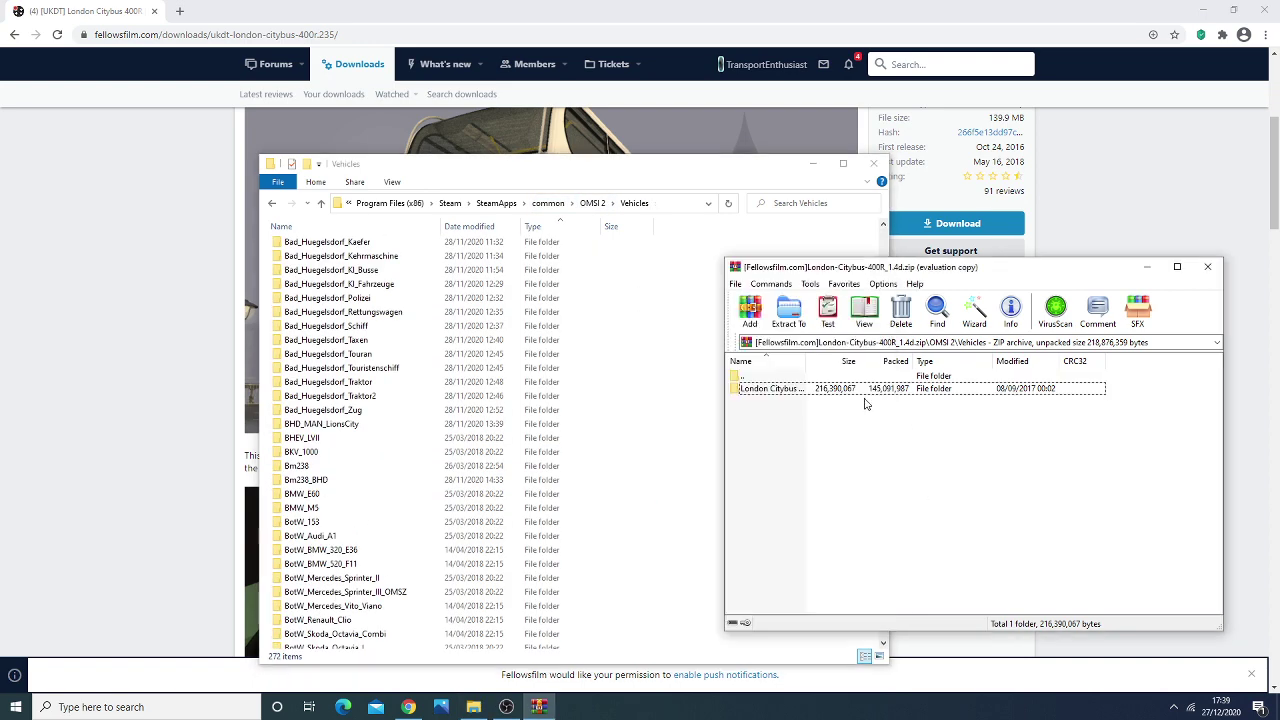
left_click(846, 392)
key("BackSpace")
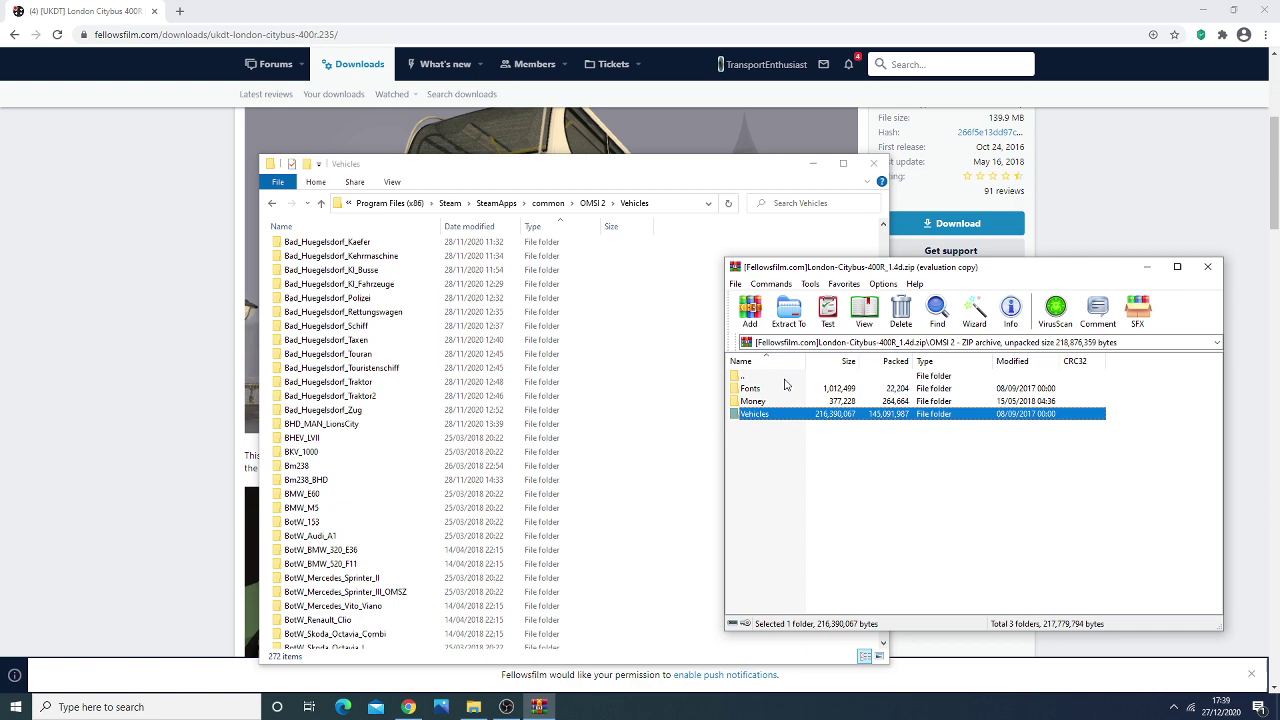
left_click(776, 389)
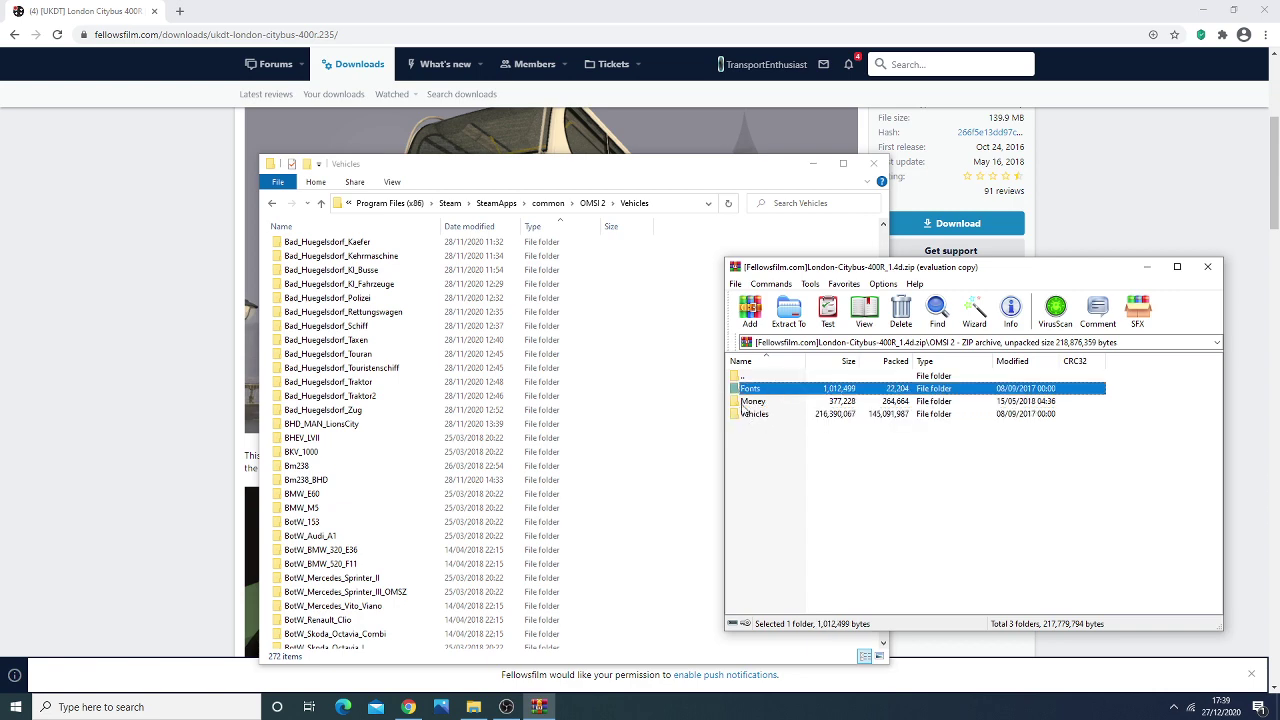
- Extract the London Citybus 400R folder from the archive's Vehicles folder into the OMSI 2 installation's Vehicles folder
left_click(700, 403)
scroll(700, 403, "down", 20)
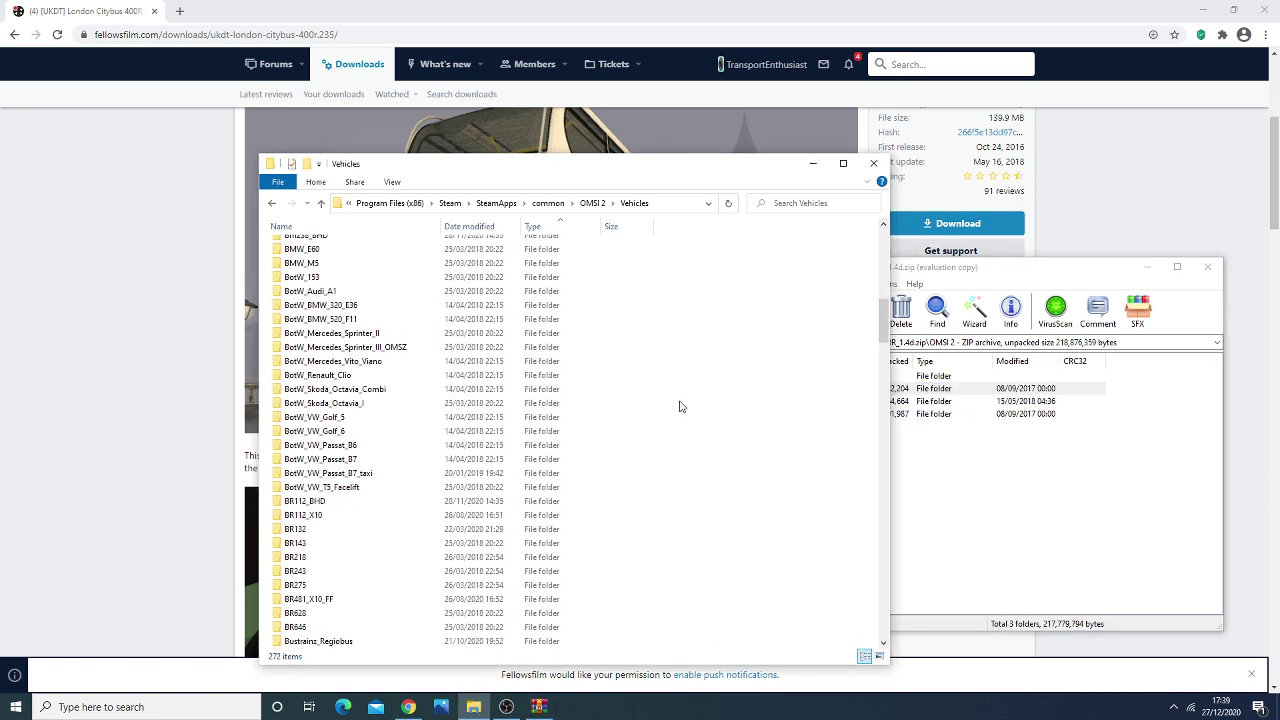
left_click(1006, 457)
left_click(782, 412)
double_click(775, 413)
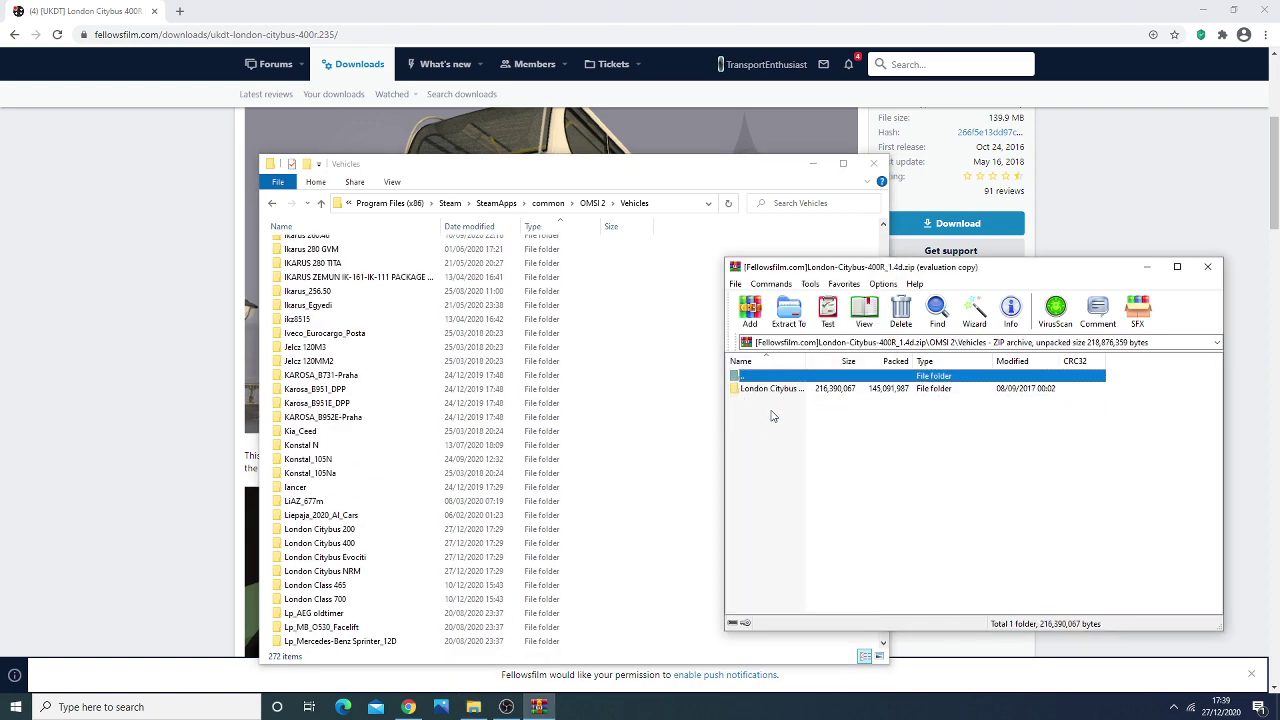
left_click_drag(775, 389, 700, 425)
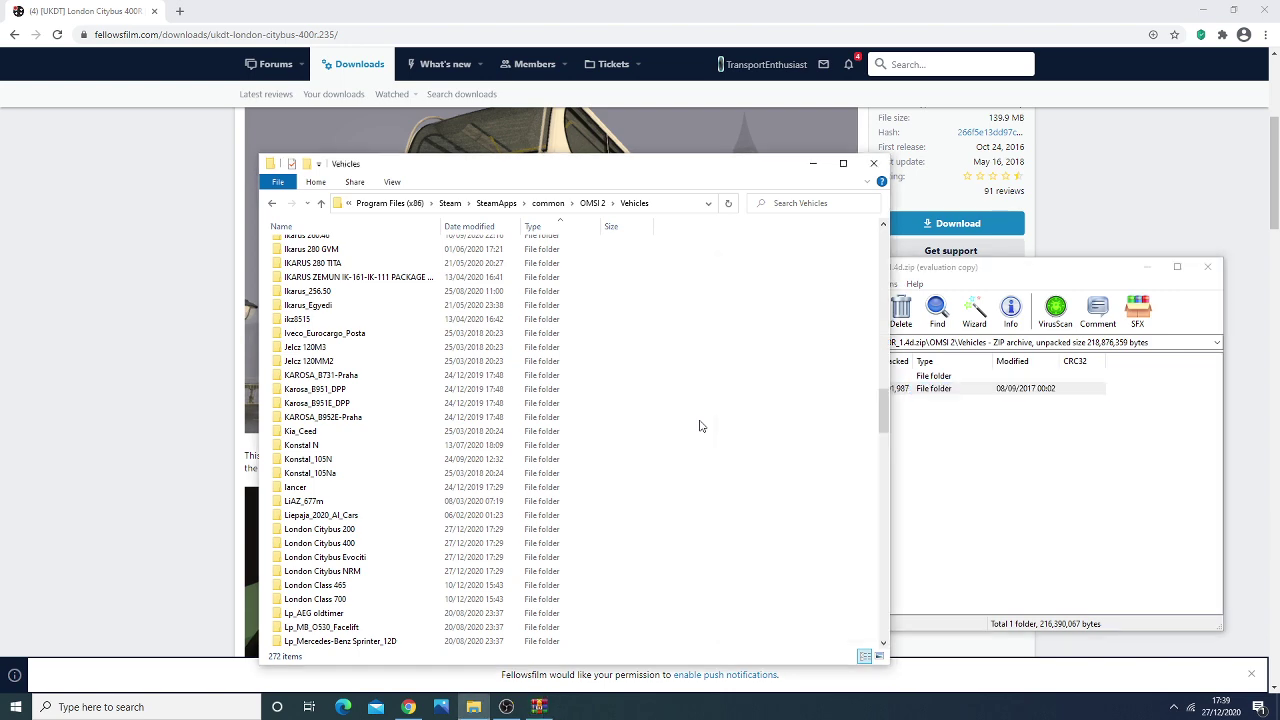
- Copy the HOF and ORG files from the London Citybus 400 folder, leaving out Yorkshire-Powerblinds, The South London Project and BotW 2.9 DB Routes
scroll(733, 429, "down", 3)
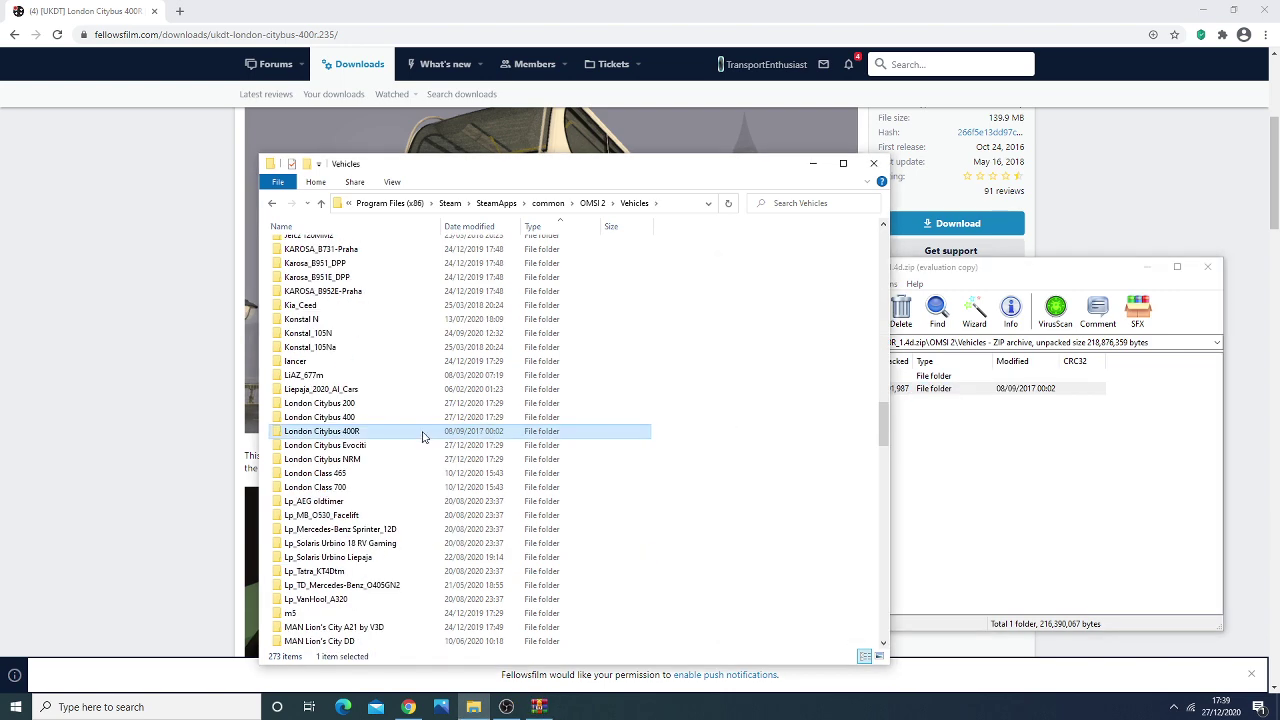
double_click(340, 417)
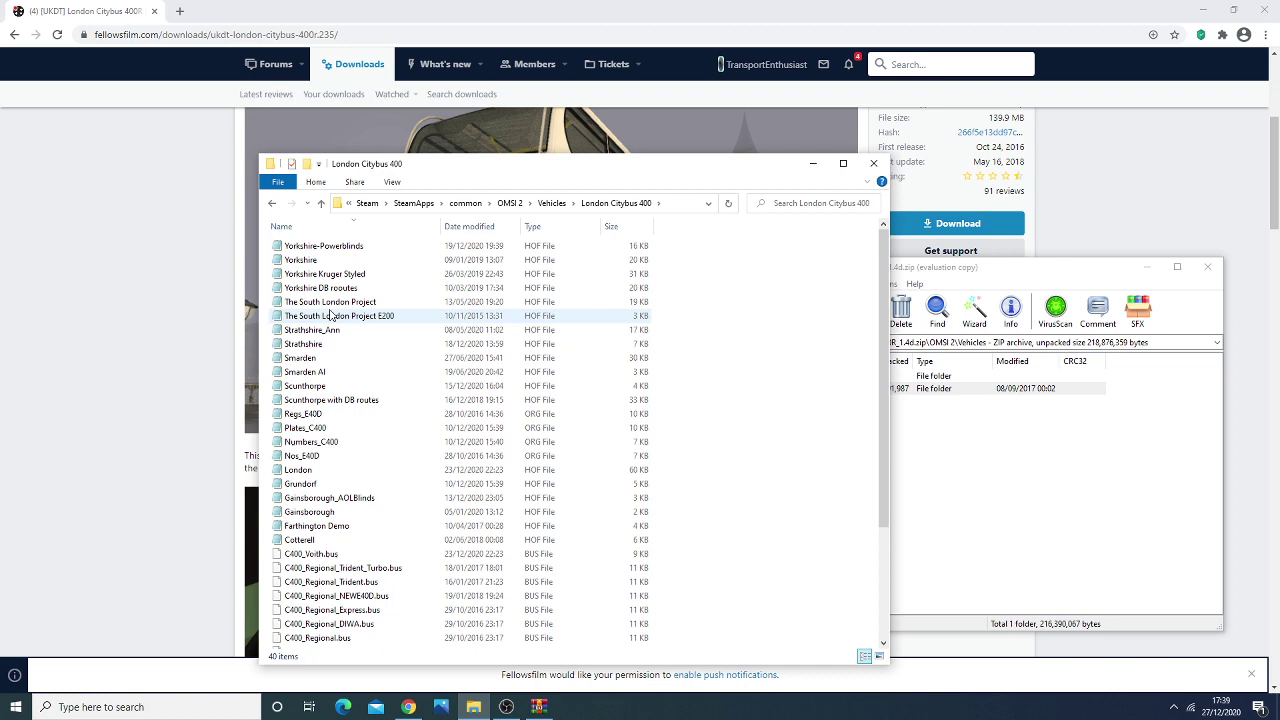
left_click(323, 246)
left_click(320, 539, "shift")
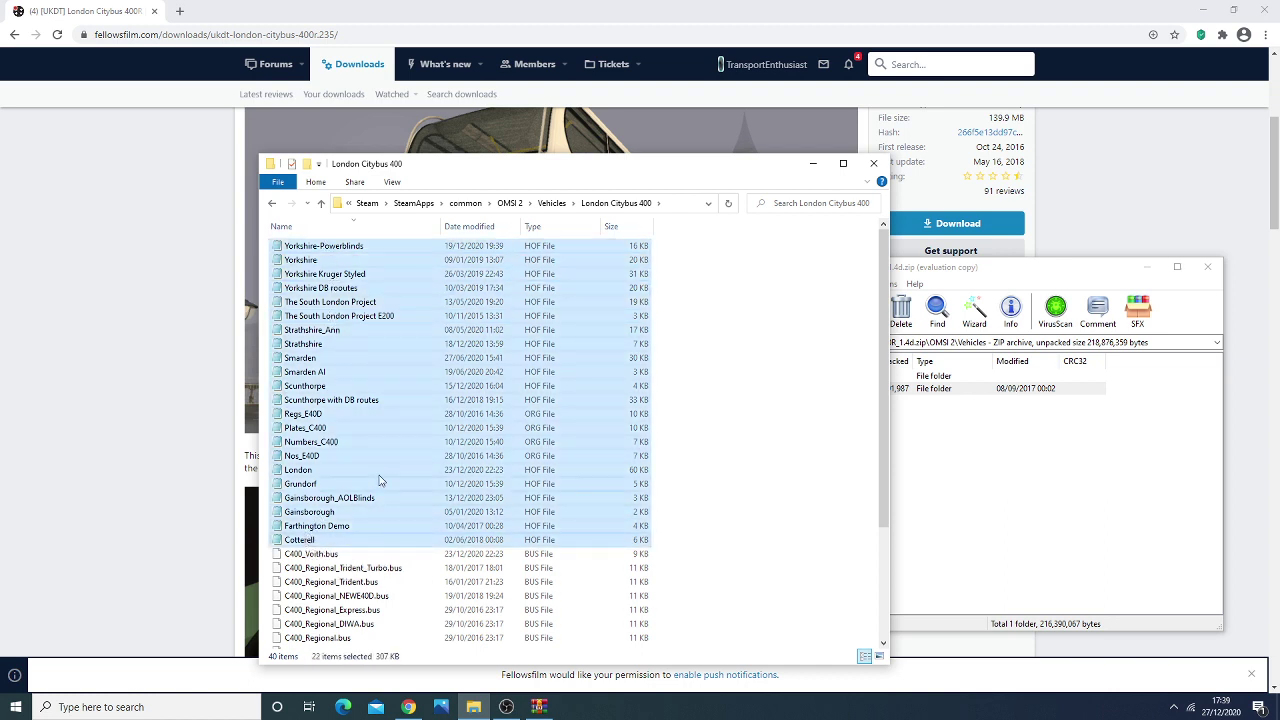
scroll(409, 467, "down", 4)
left_click(330, 543, "ctrl")
left_click(330, 557, "ctrl")
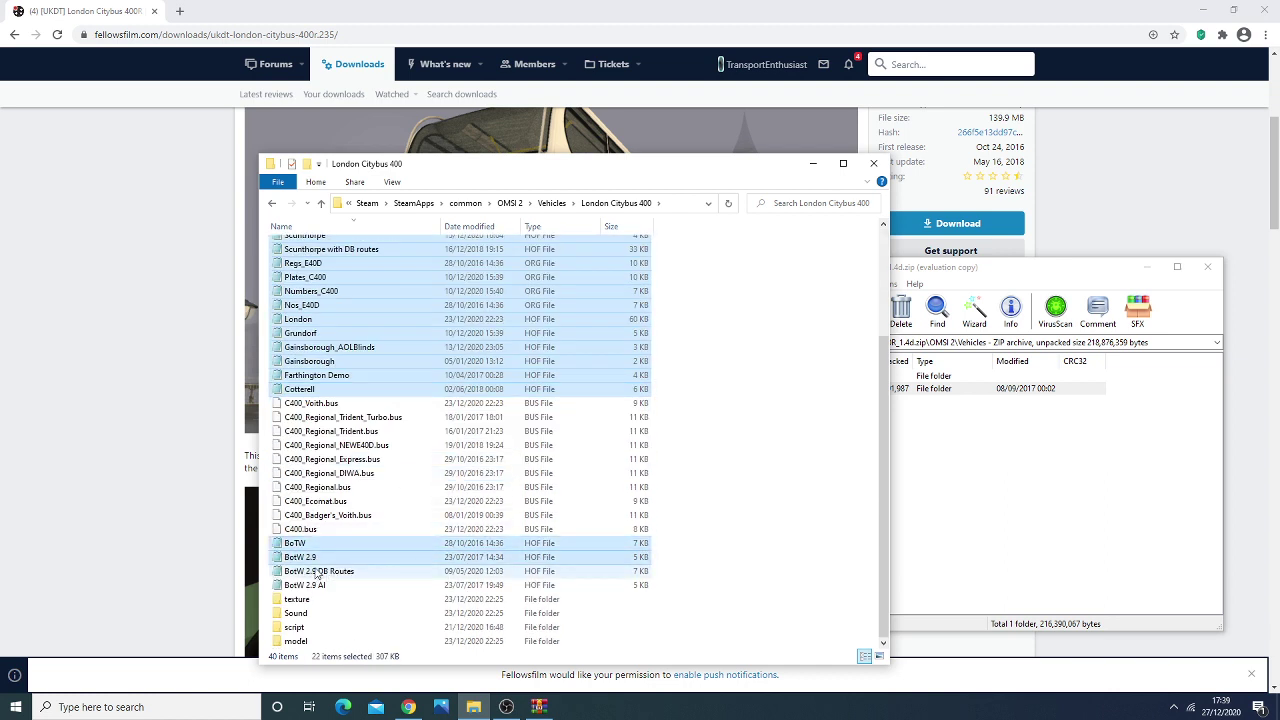
left_click(320, 585, "ctrl")
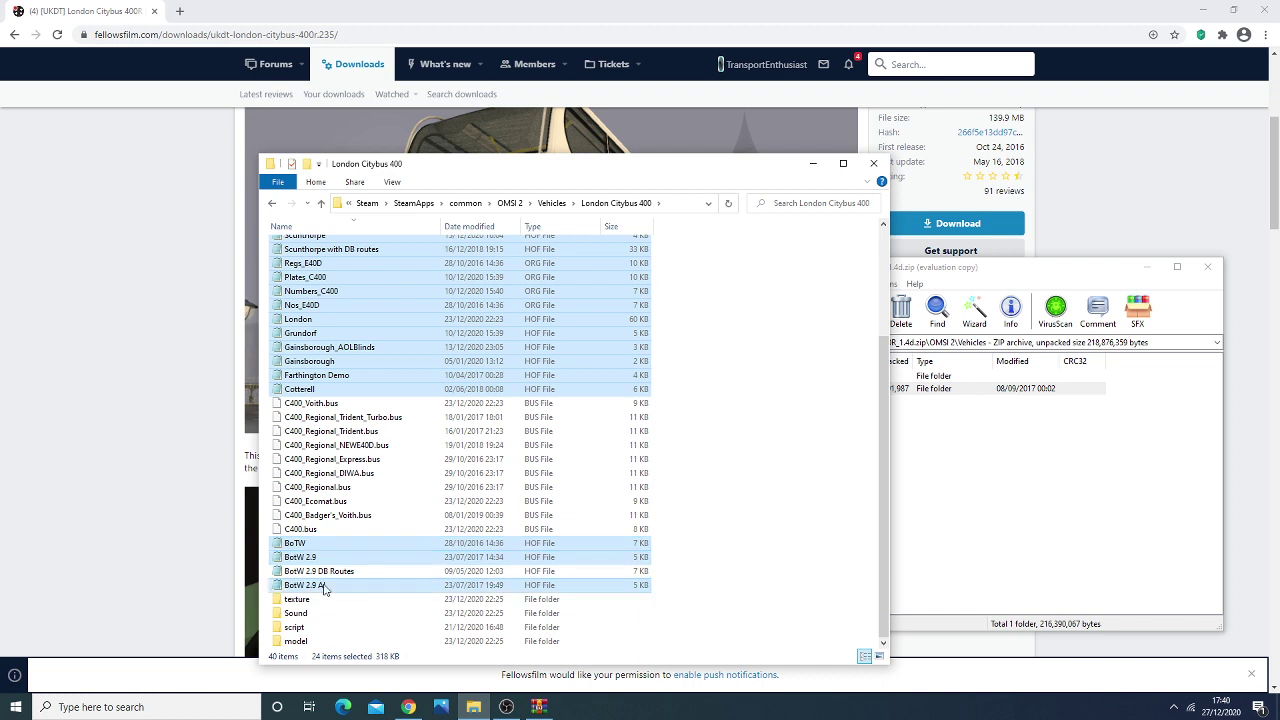
scroll(338, 403, "up", 4)
left_click(340, 247, "ctrl")
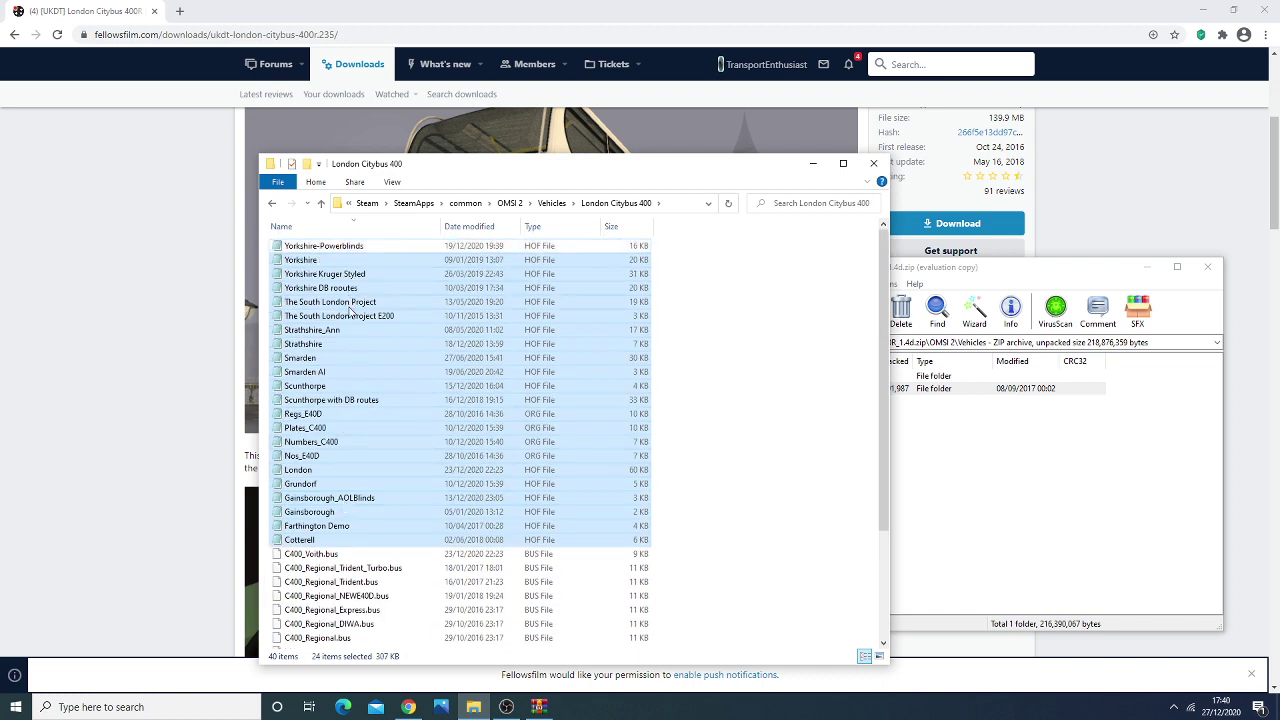
left_click(354, 303, "ctrl")
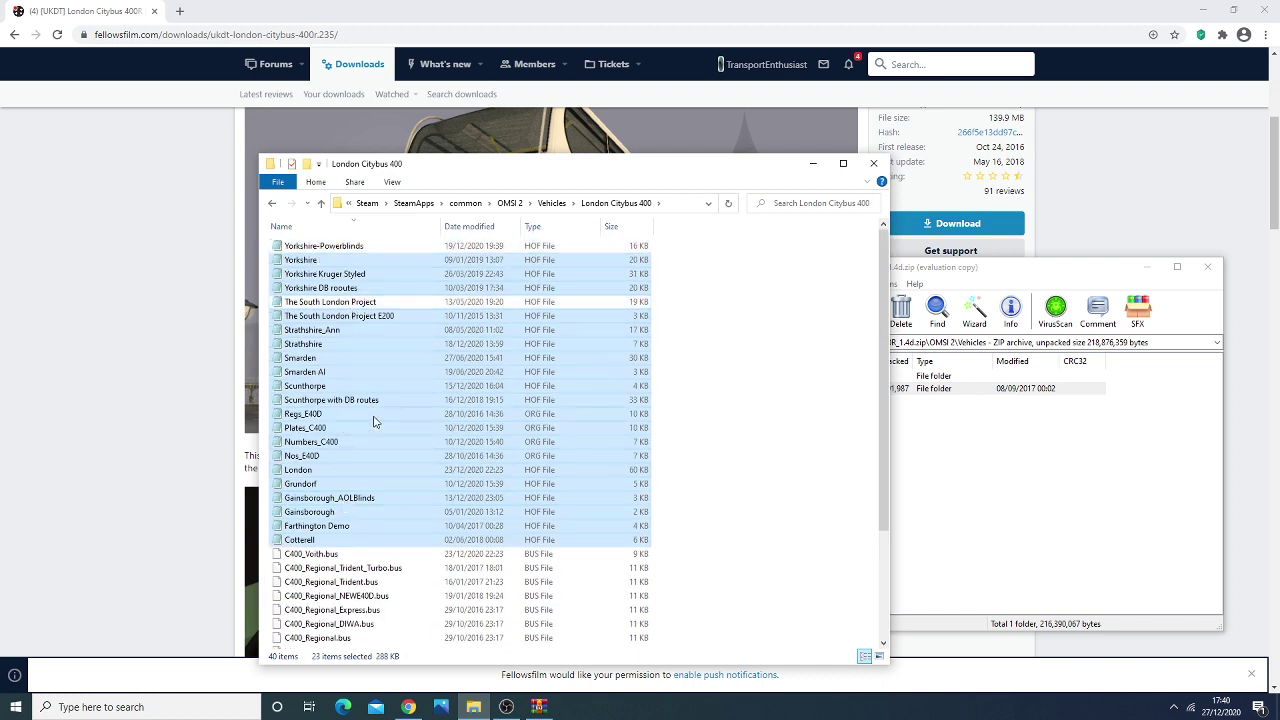
right_click(376, 368)
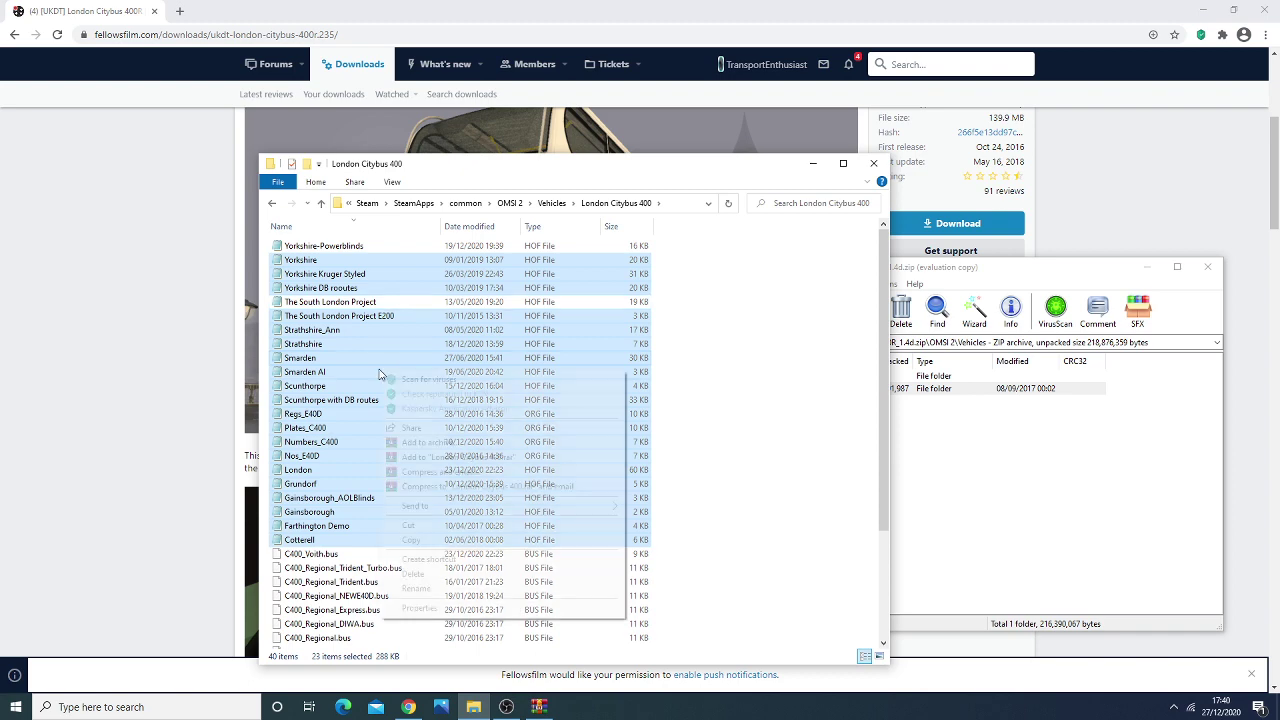
left_click(411, 540)
- Paste the copied files into the London Citybus 400R folder, skipping files with the same names
key("BackSpace")
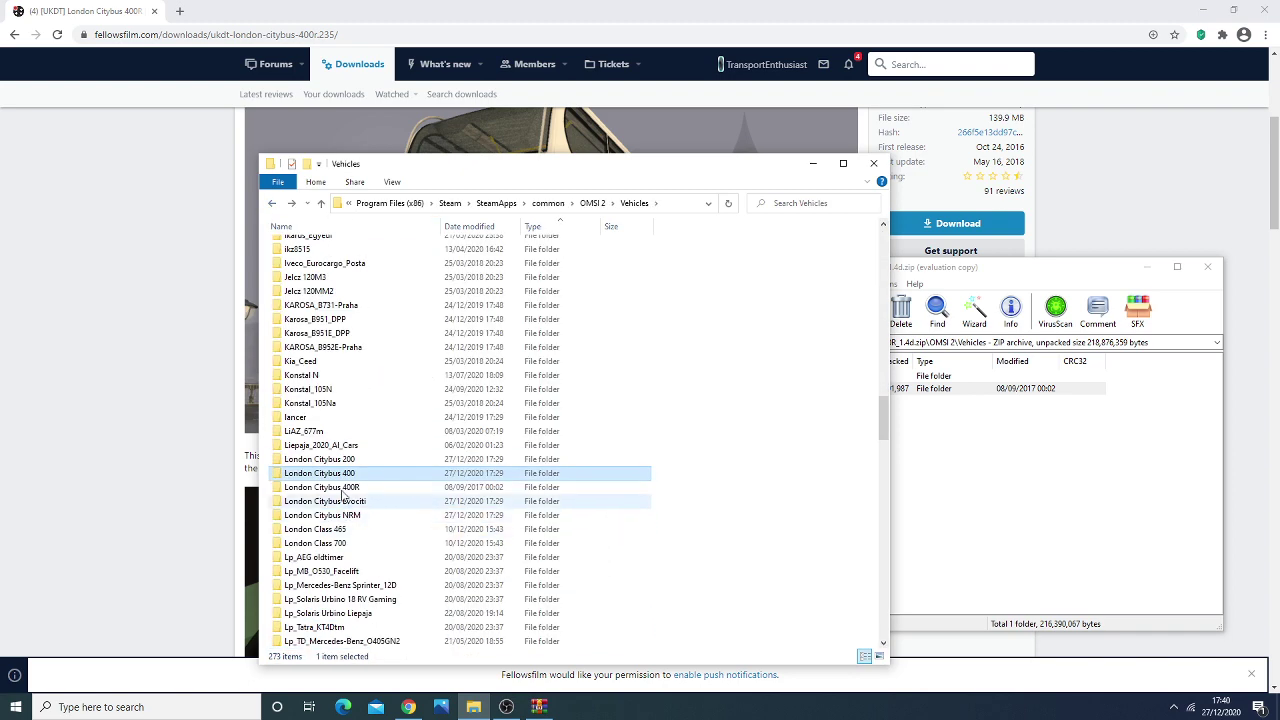
double_click(348, 490)
right_click(603, 523)
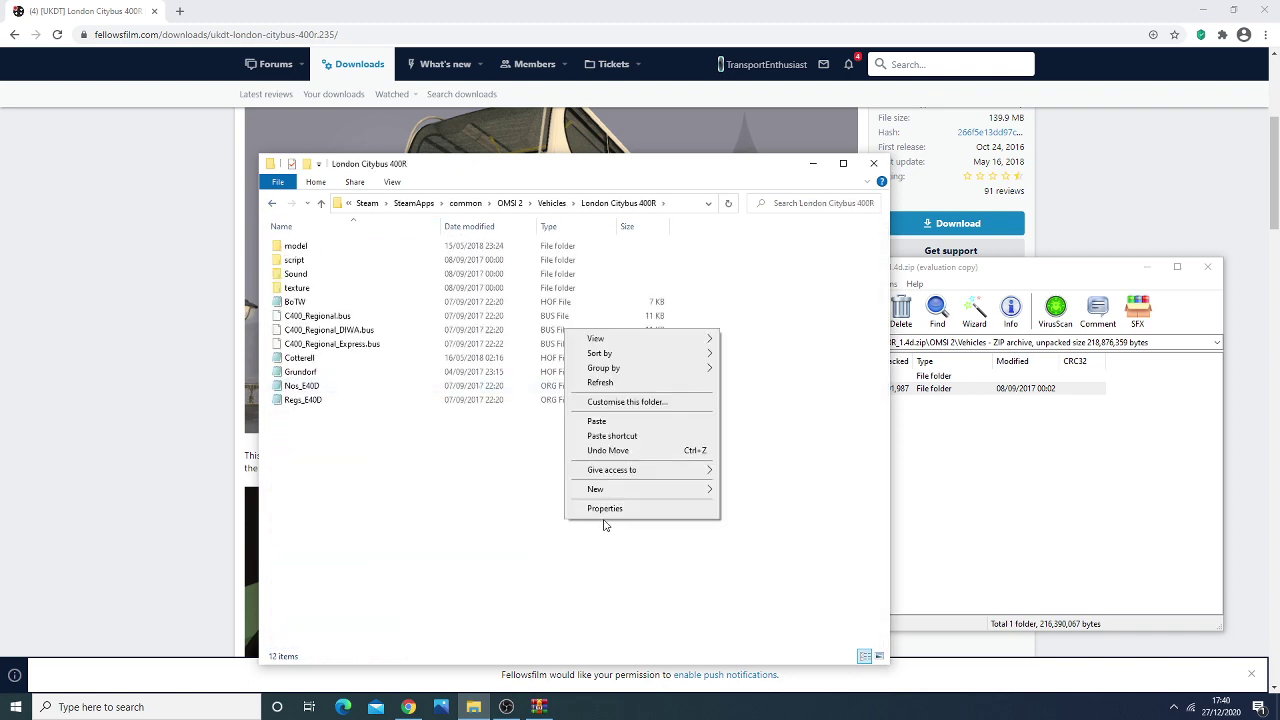
left_click(594, 424)
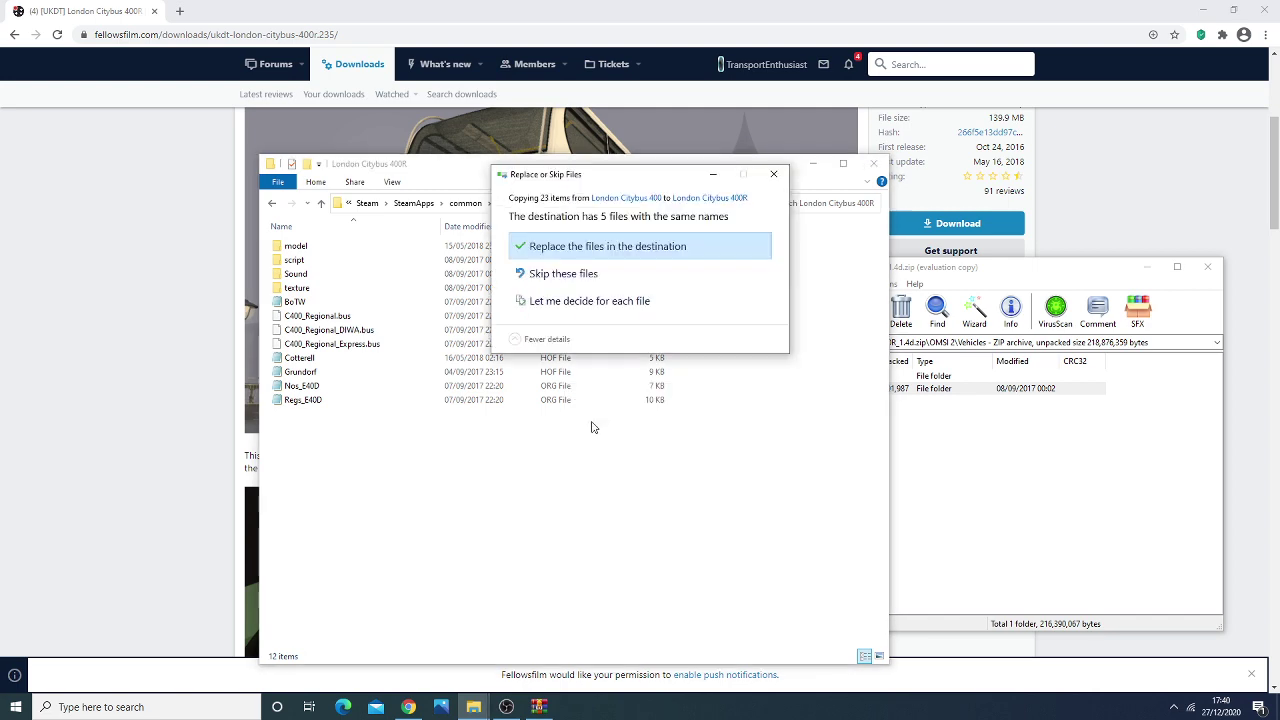
left_click(606, 274)
left_click(751, 449)
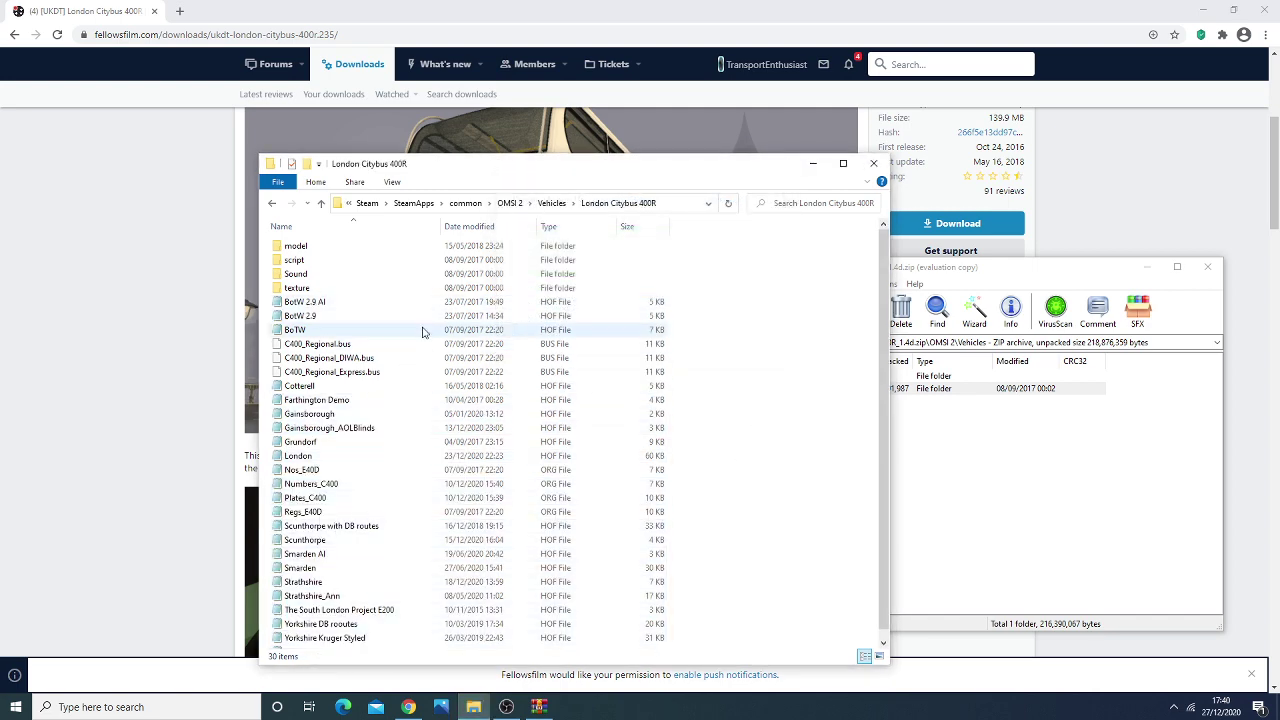
- Compare the BUS files in the London Citybus 400 folder with those in the London Citybus 400R folder
left_click(272, 203)
scroll(380, 480, "down", 3)
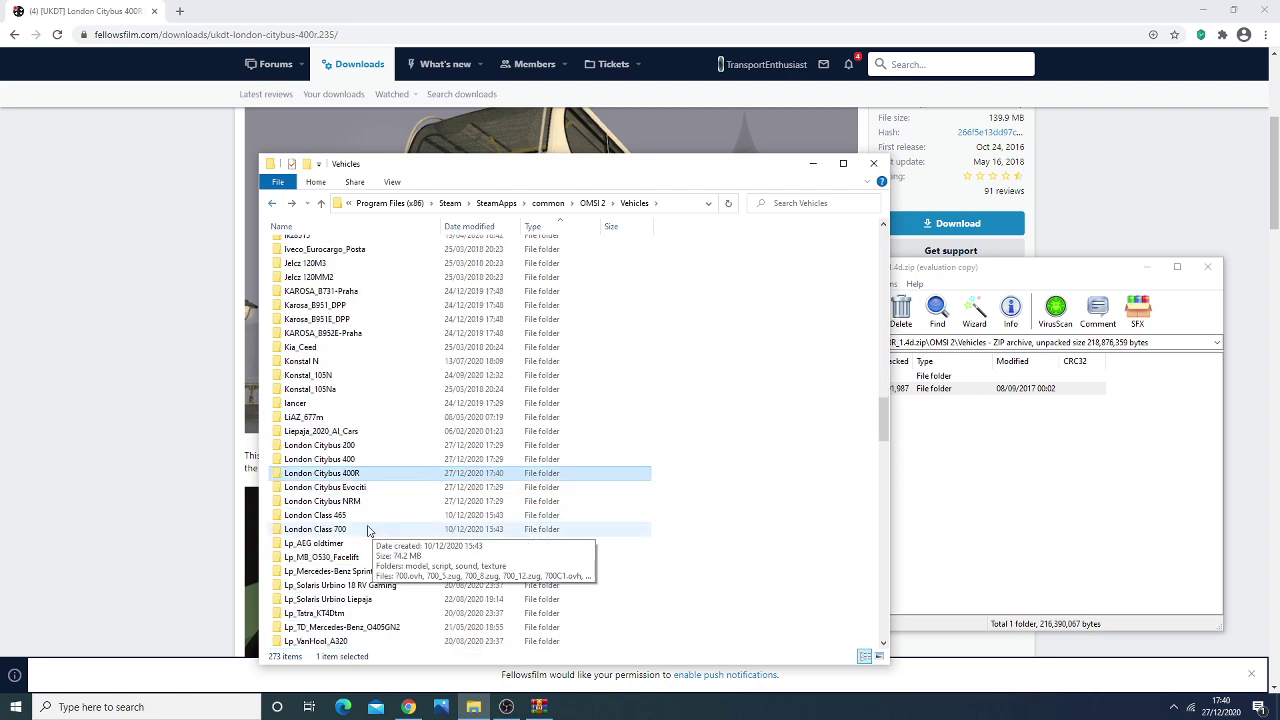
double_click(357, 459)
scroll(370, 420, "down", 4)
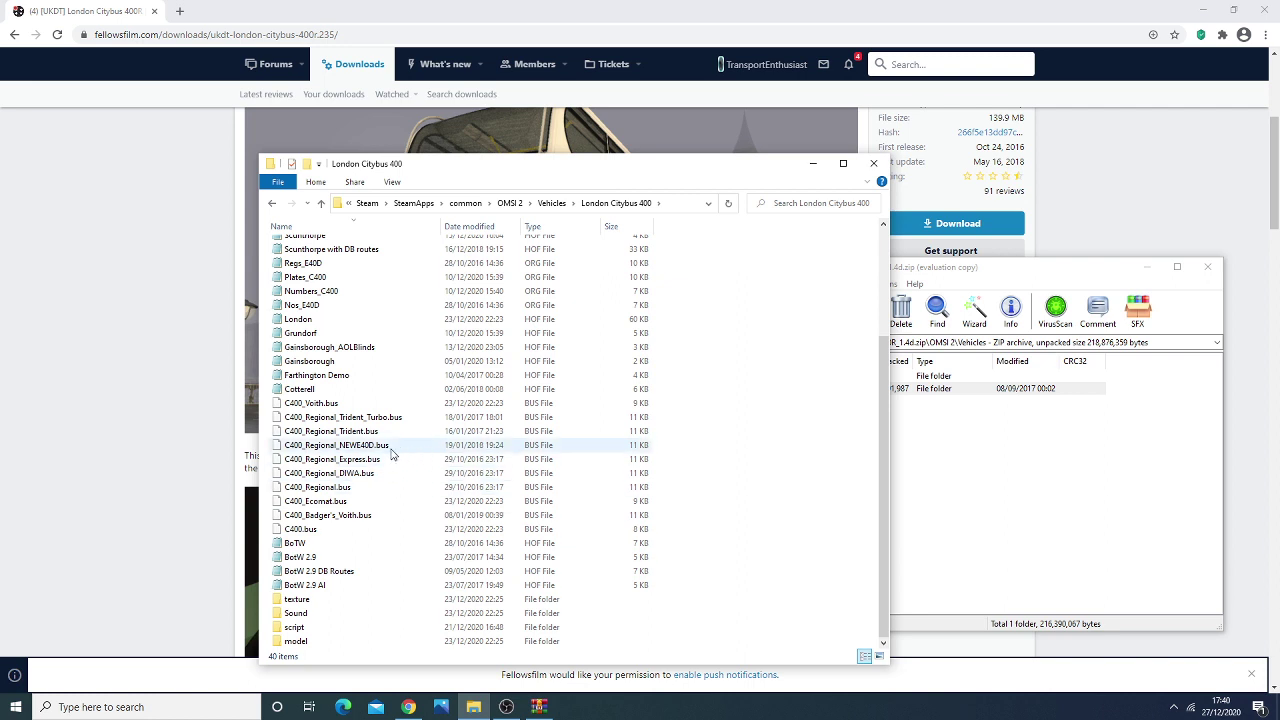
left_click(272, 203)
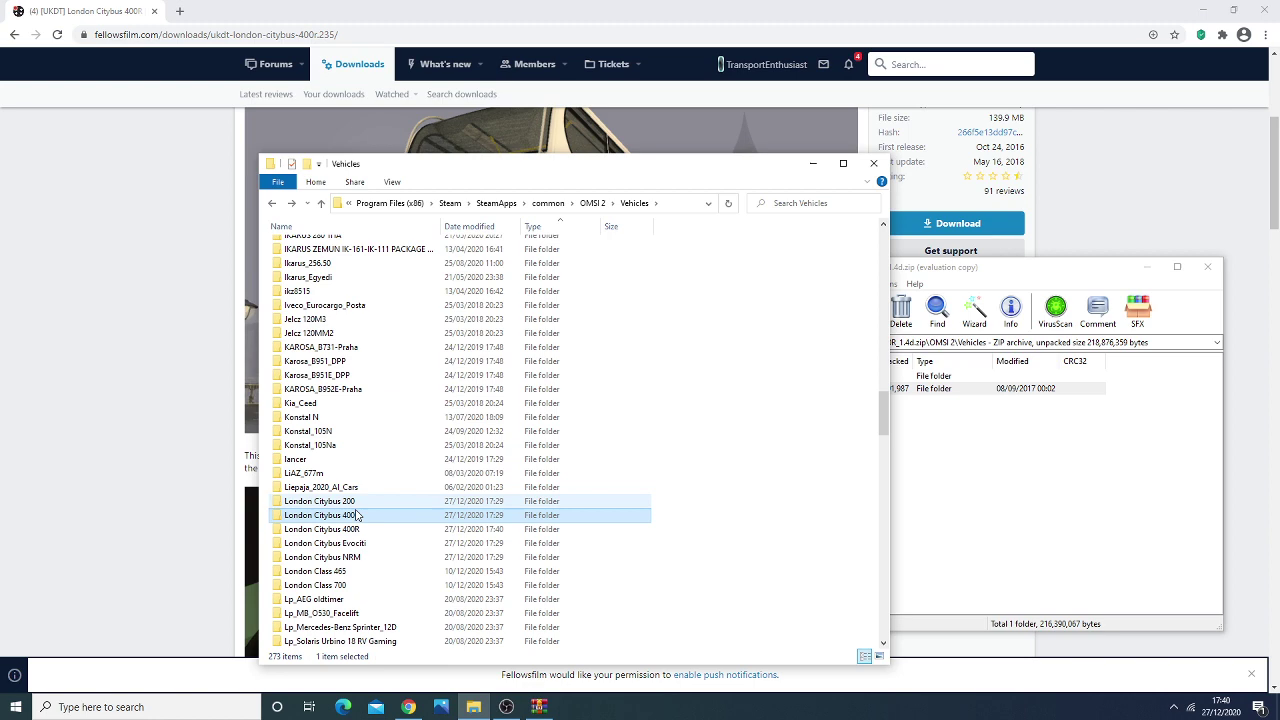
scroll(357, 515, "down", 3)
double_click(363, 404)
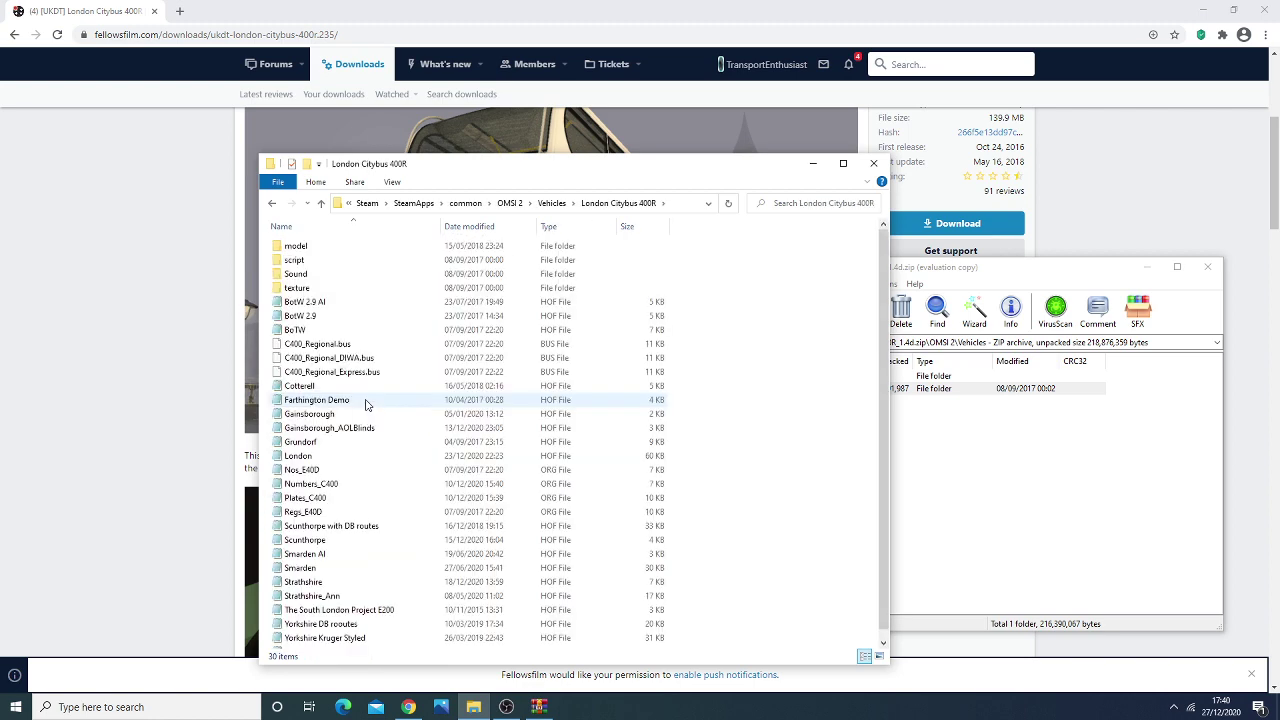
right_click(345, 346)
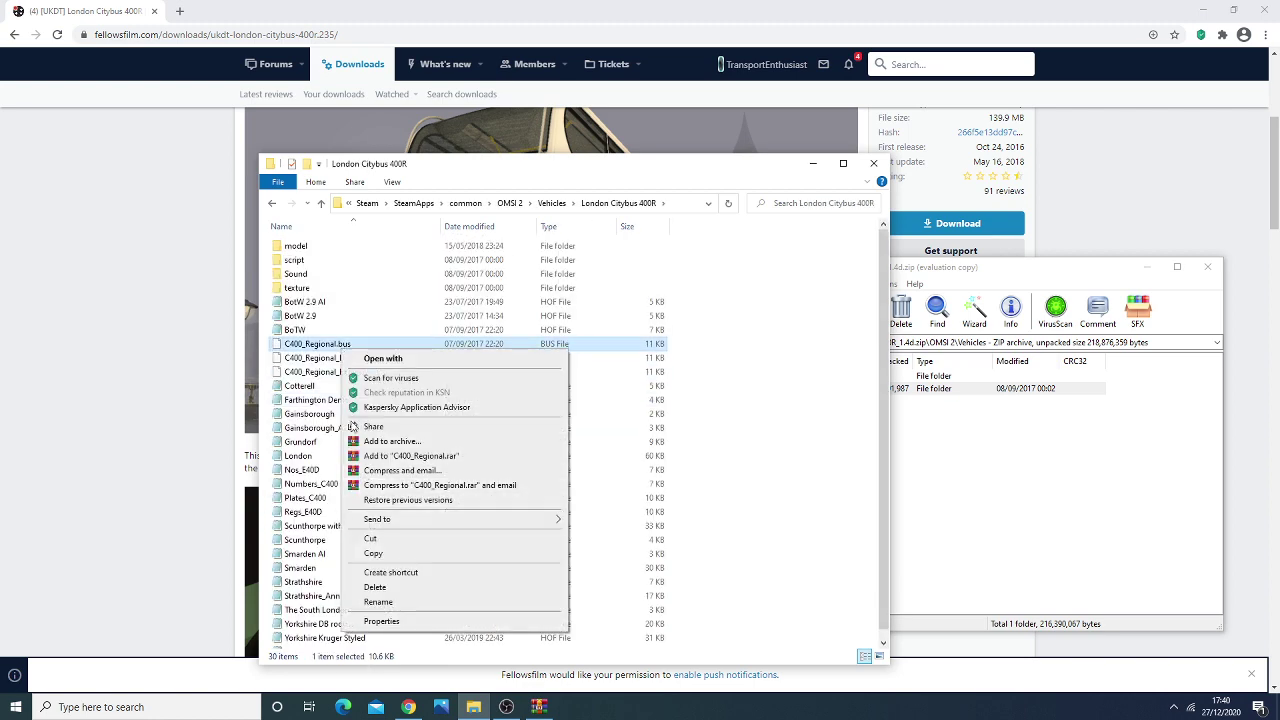
- Examine the C400_Regional BUS files in the London Citybus 400 folder, from Trident_Turbo to Express
left_click(272, 203)
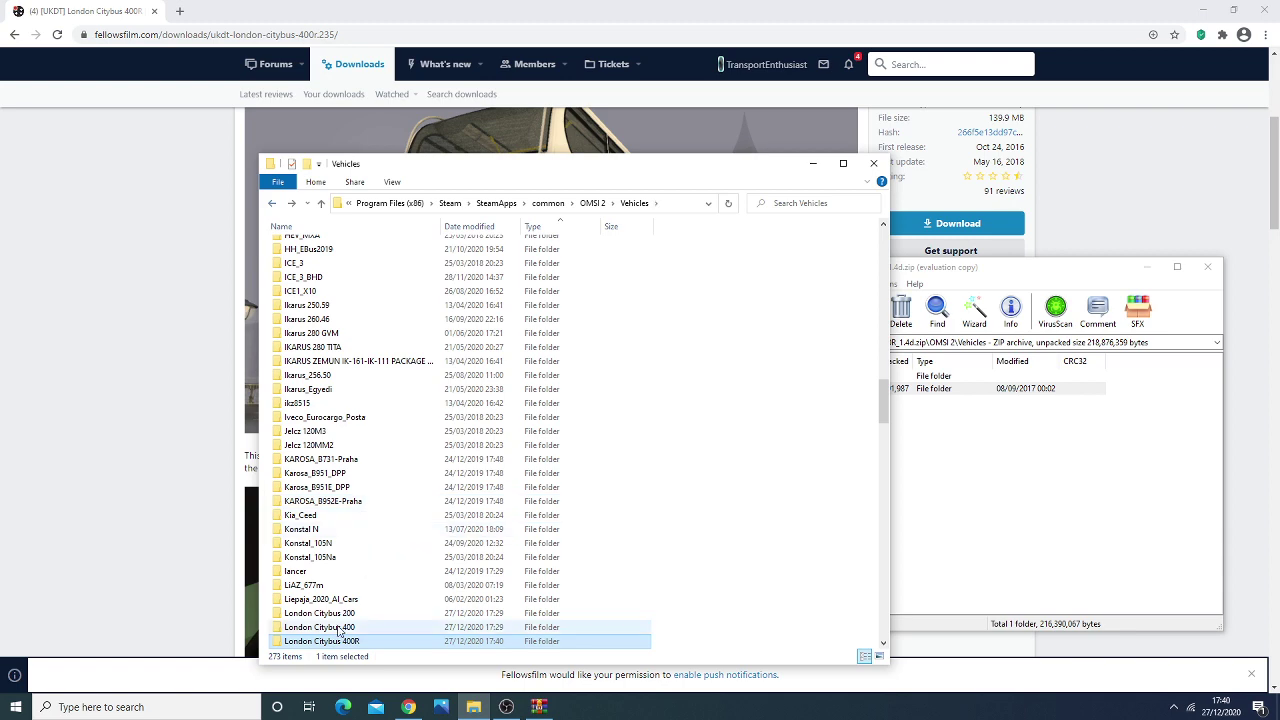
double_click(338, 629)
scroll(346, 423, "down", 3)
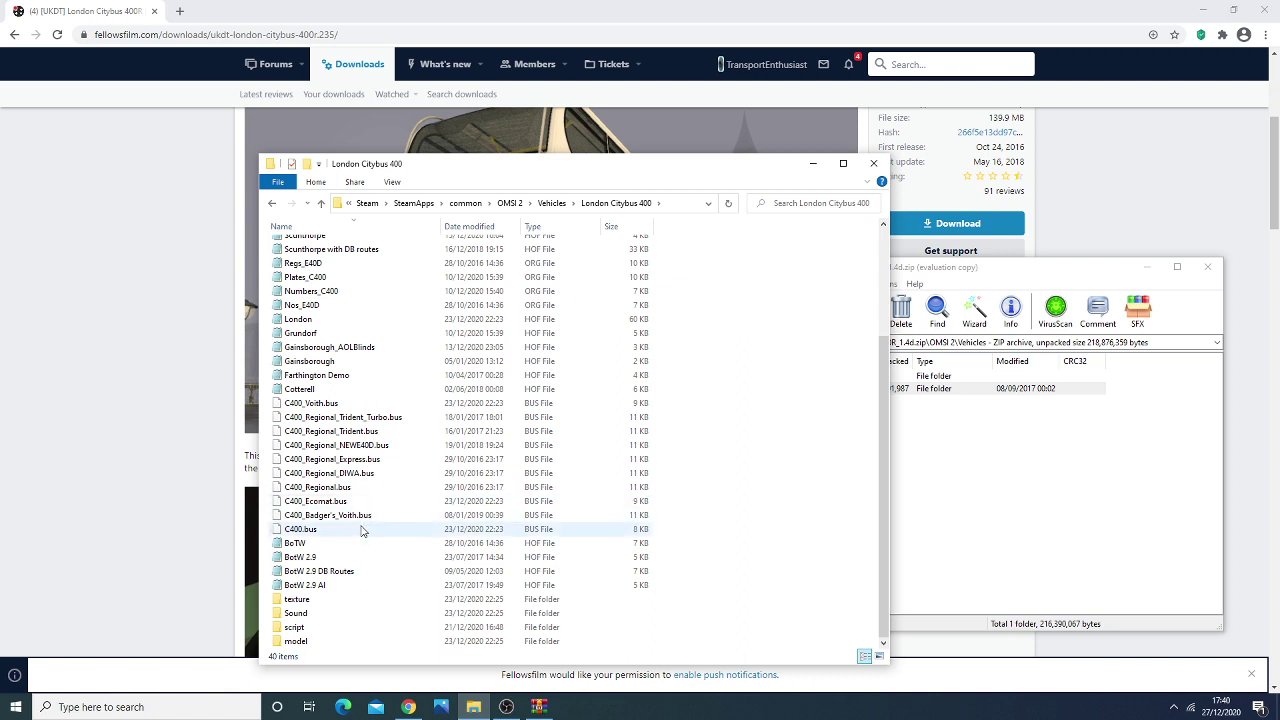
left_click(360, 417)
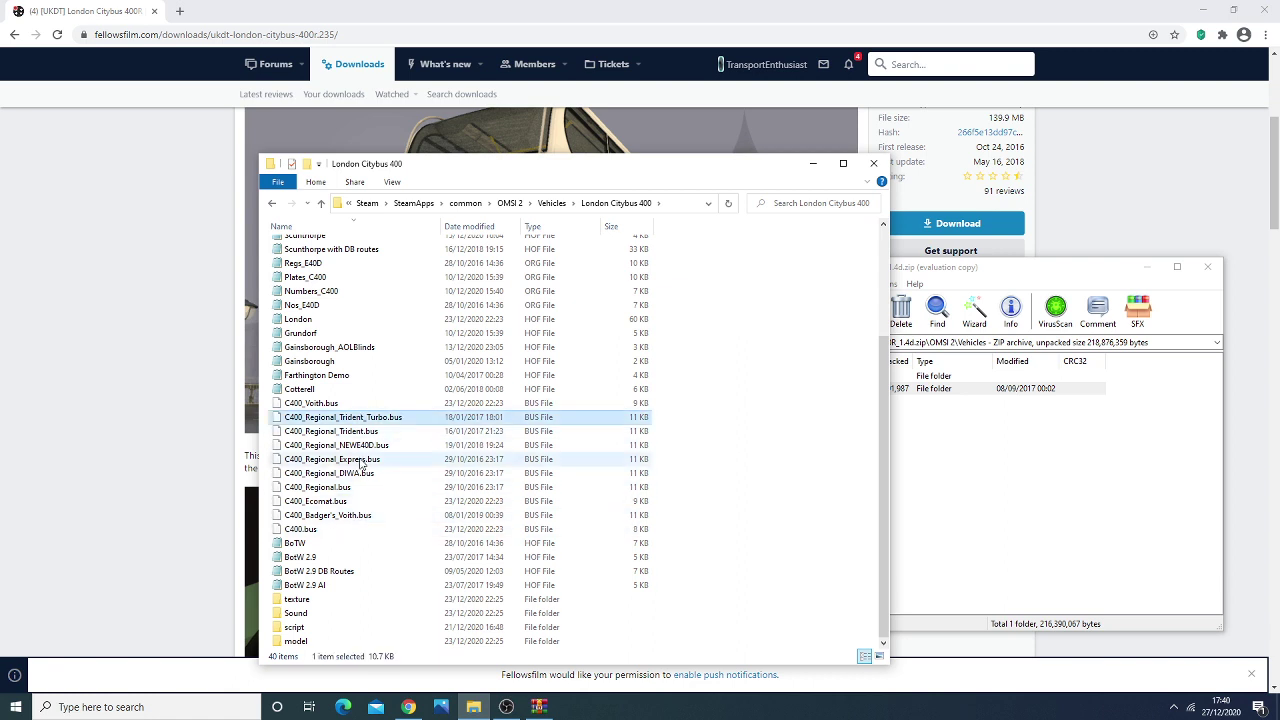
left_click(362, 459, "shift")
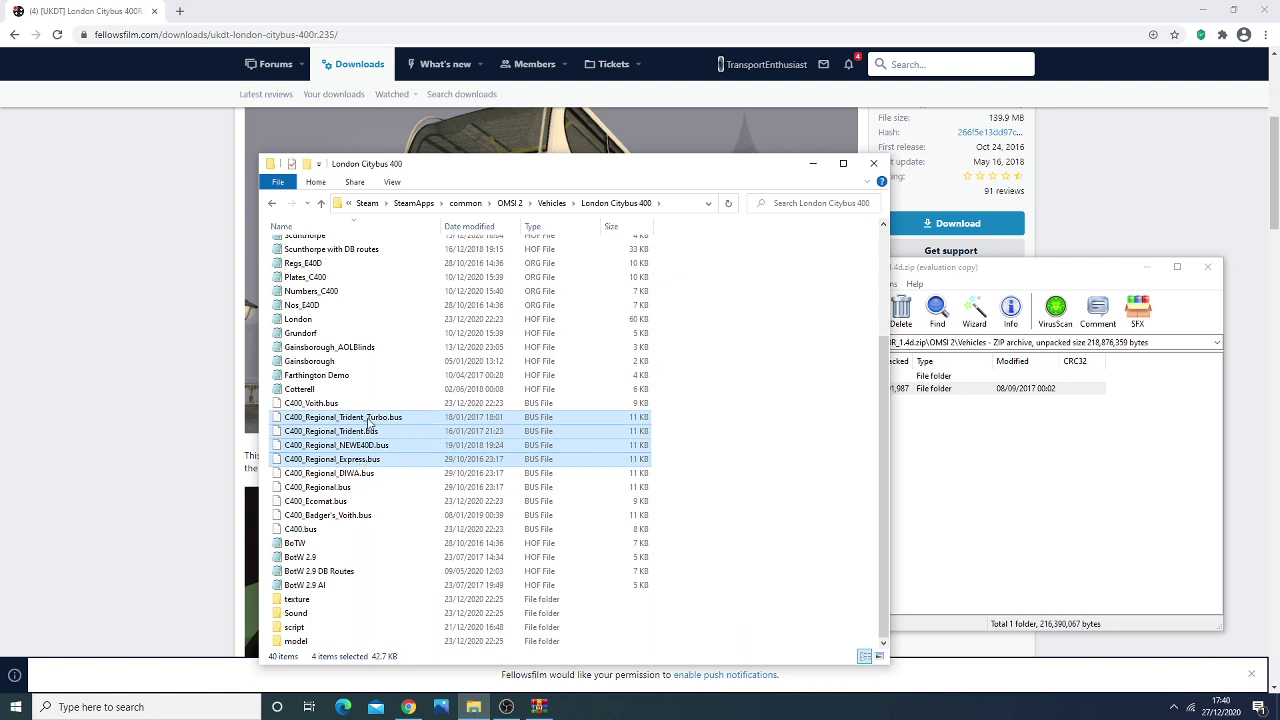
left_click_drag(361, 431, 450, 420)
left_click(455, 417)
left_click(728, 444)
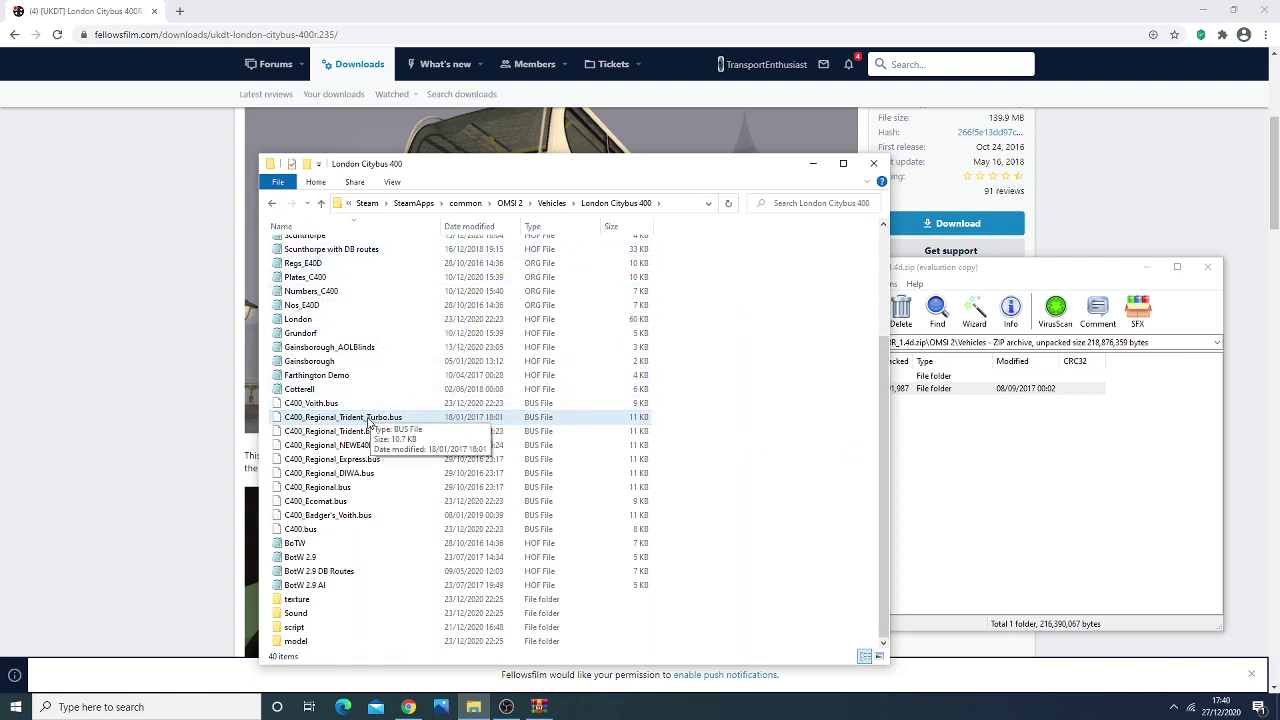
- Copy the name of the London Citybus 400R folder in the Vehicles folder, leaving the folder's name as it is
left_click(271, 205)
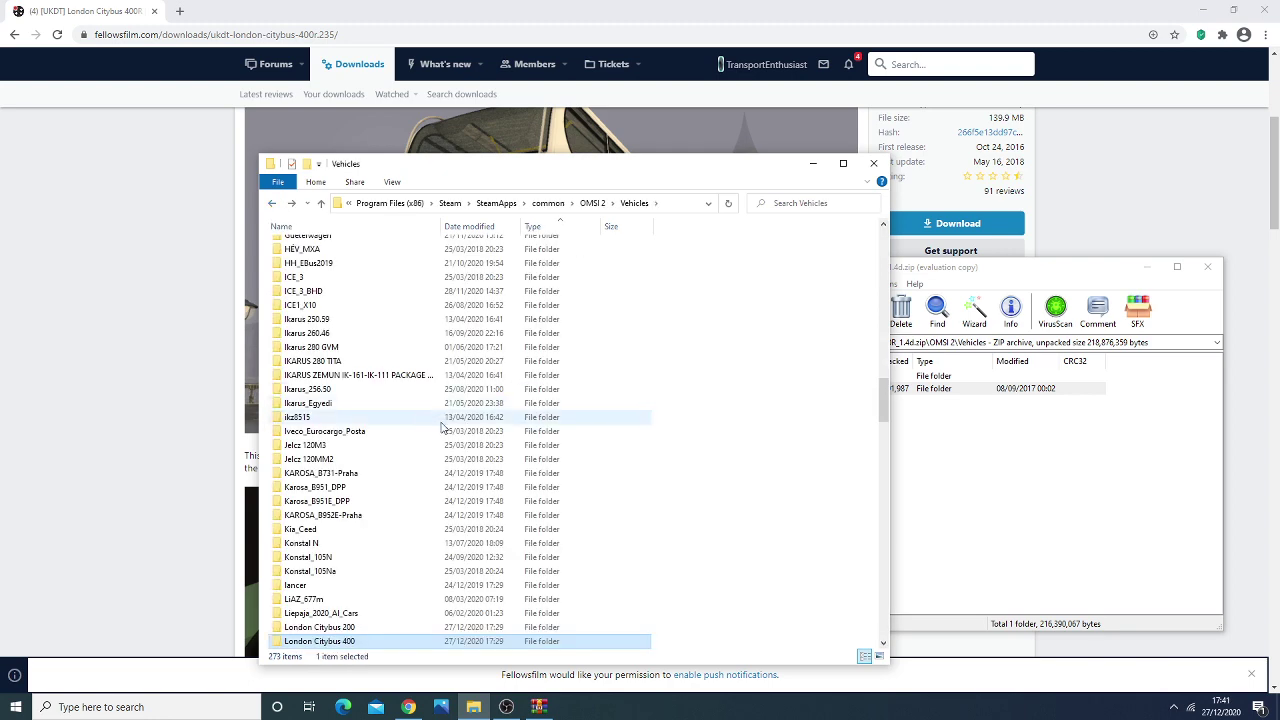
left_click(403, 488)
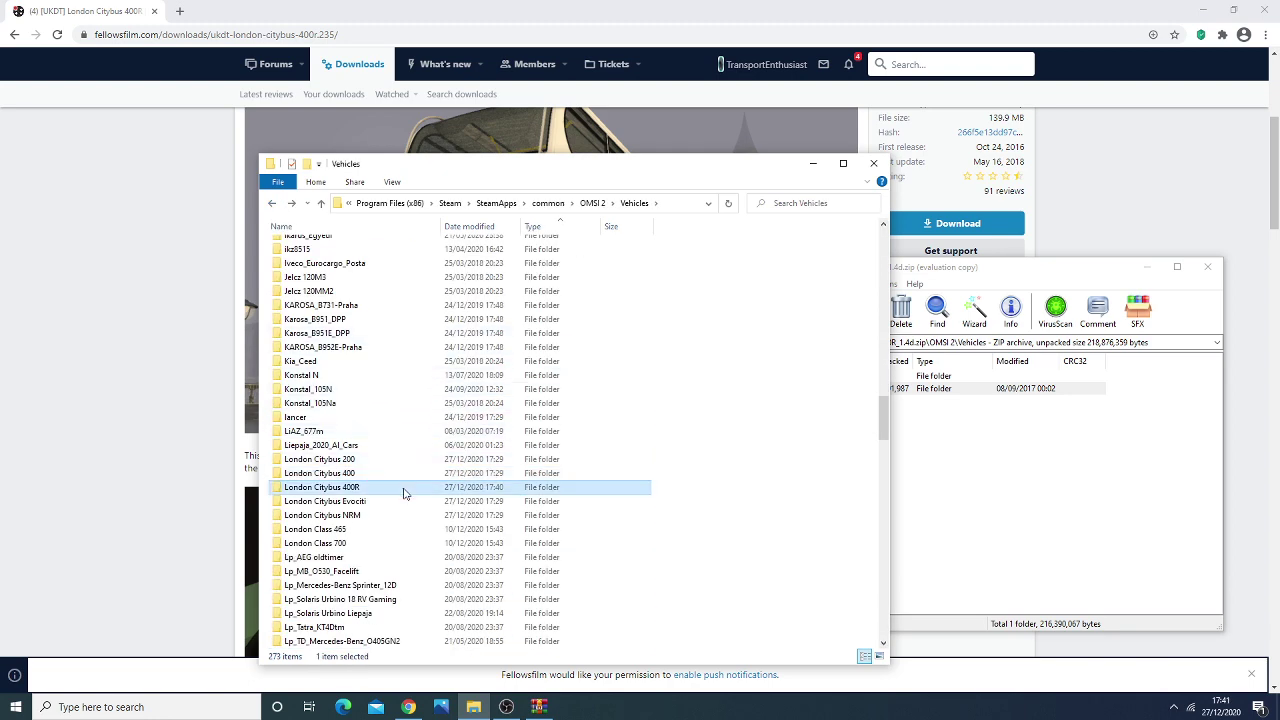
right_click(402, 490)
left_click(435, 460)
key("ctrl+c")
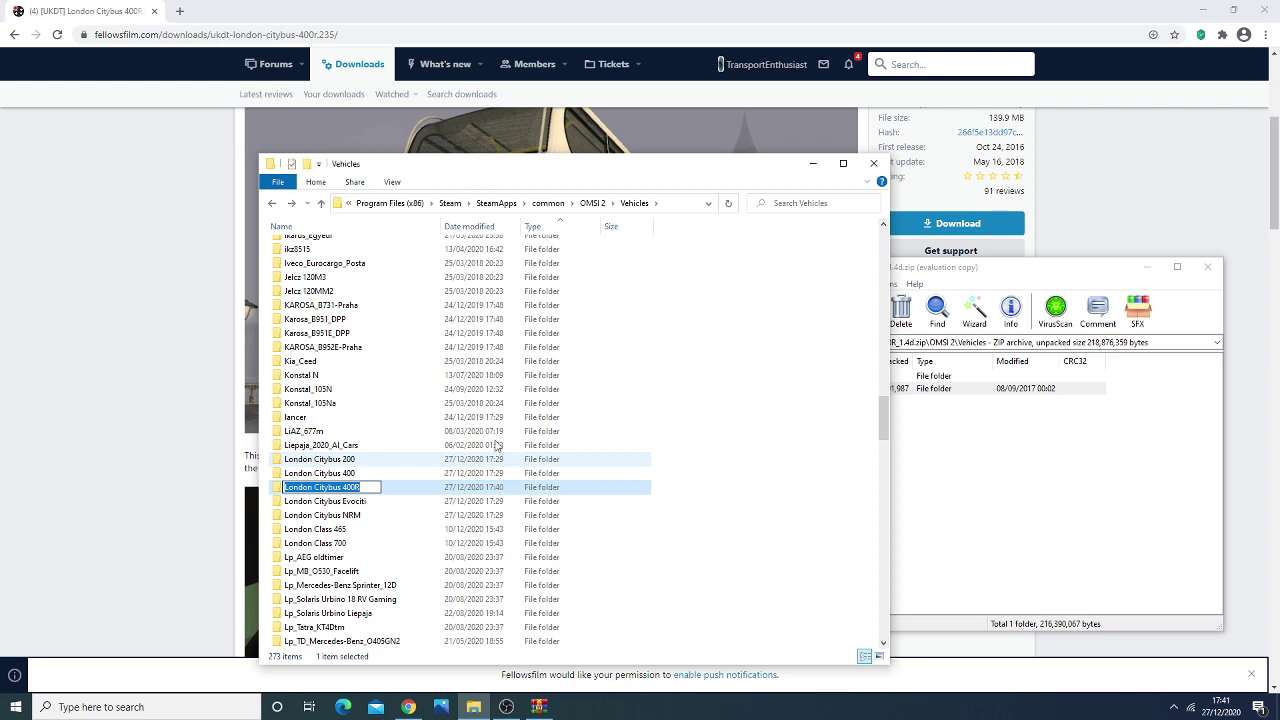
left_click(680, 426)
- Go back to the OMSI 2 folder and open its maps folder
scroll(371, 411, "down", 2)
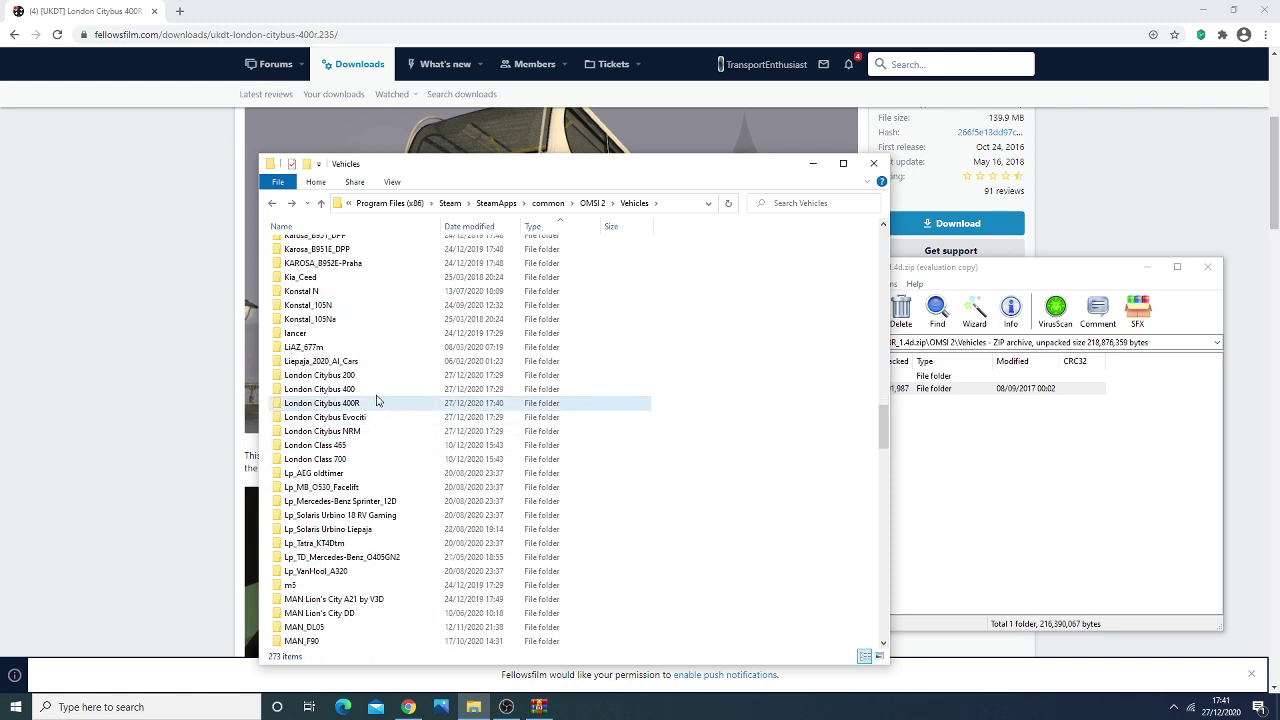
left_click(367, 390)
scroll(366, 390, "down", 14)
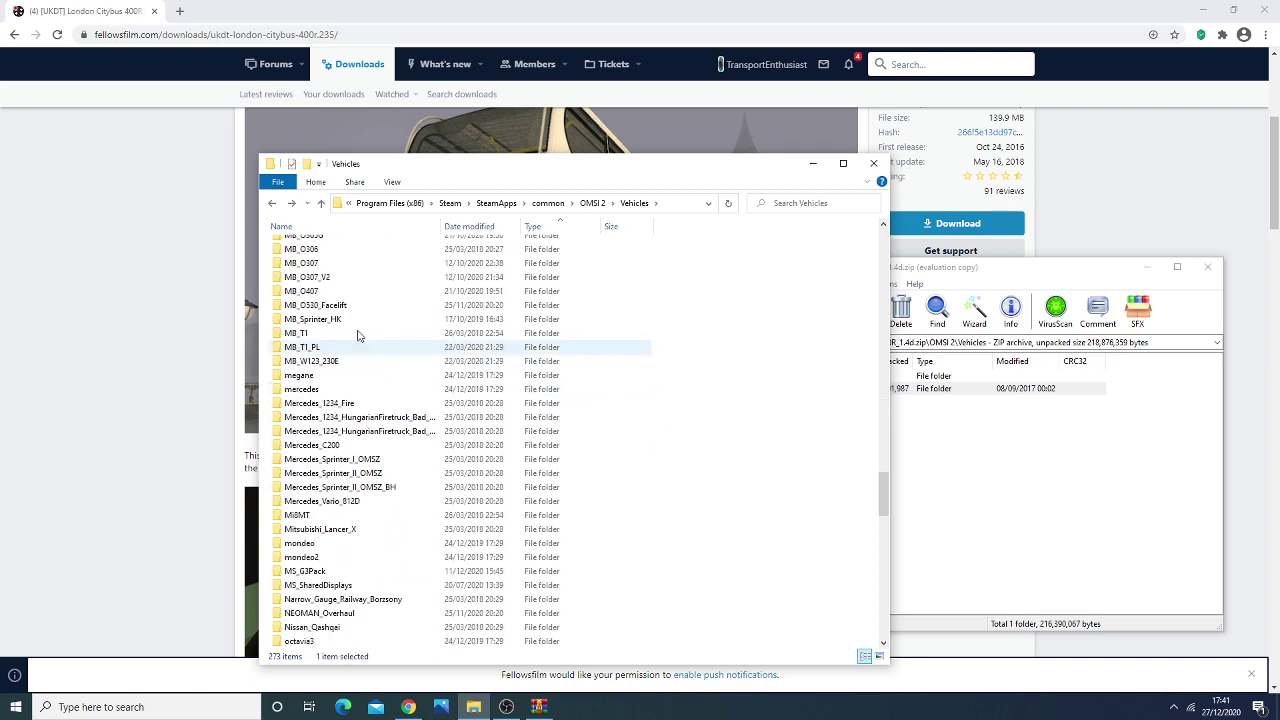
left_click(271, 203)
scroll(451, 449, "down", 6)
scroll(400, 400, "up", 4)
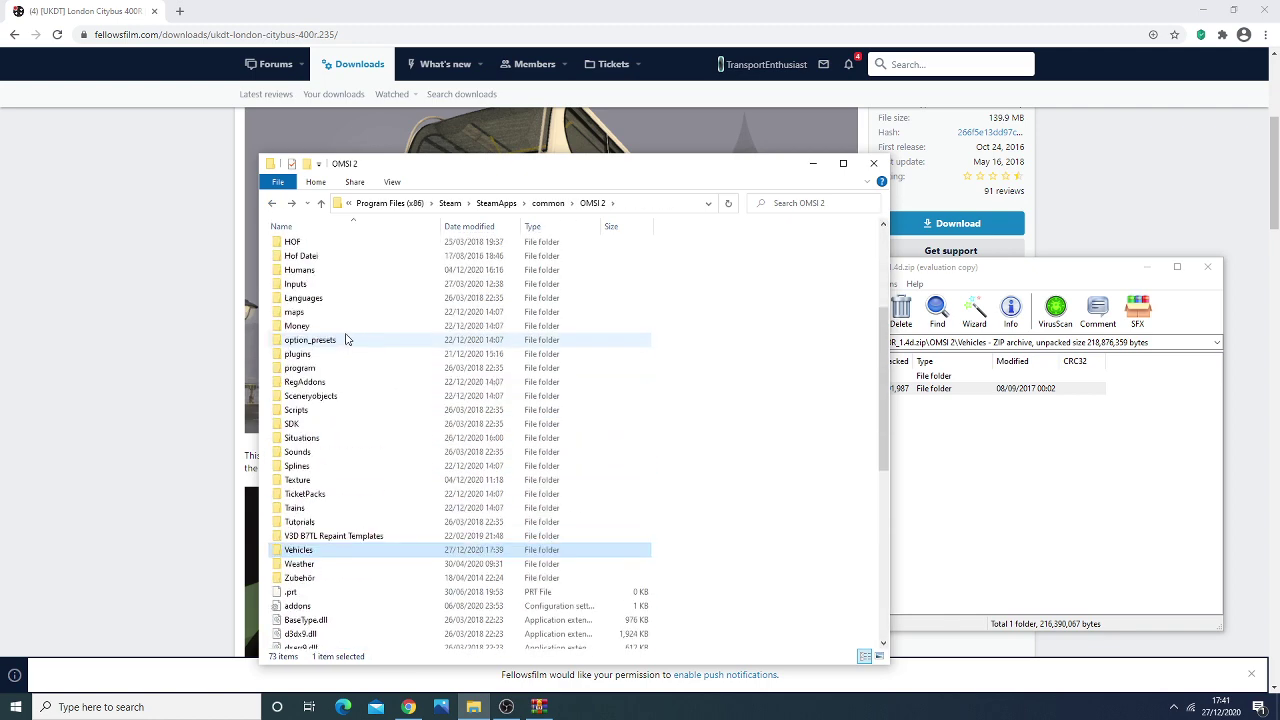
scroll(346, 338, "up", 3)
scroll(330, 355, "down", 4)
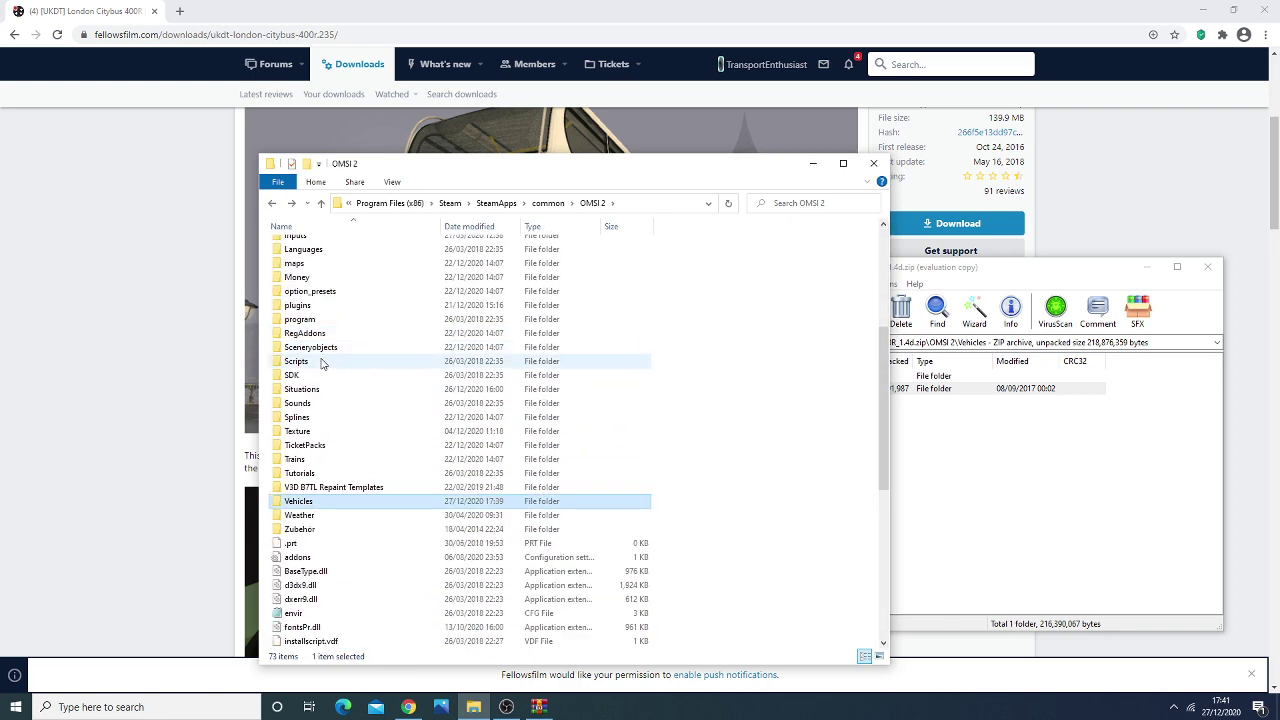
double_click(294, 263)
- Open the ailists configuration file of the Scunthorpe_2016 map in Notepad
scroll(502, 440, "down", 8)
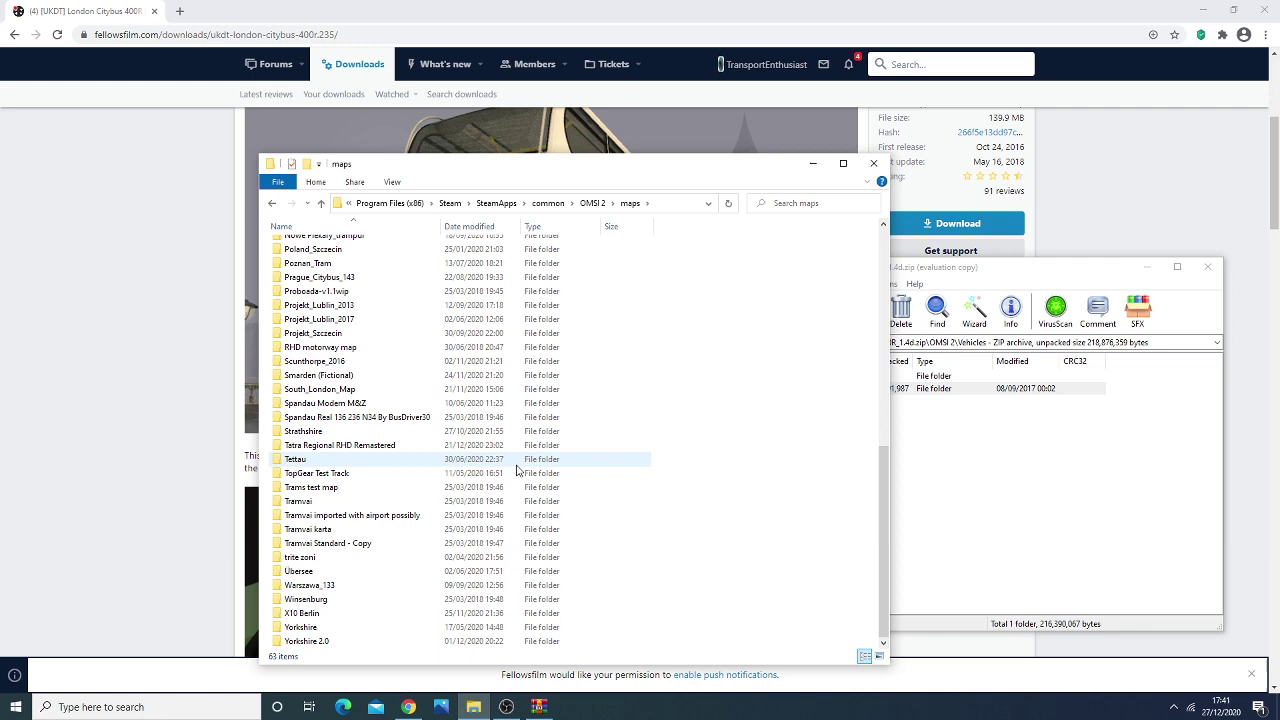
scroll(512, 400, "up", 5)
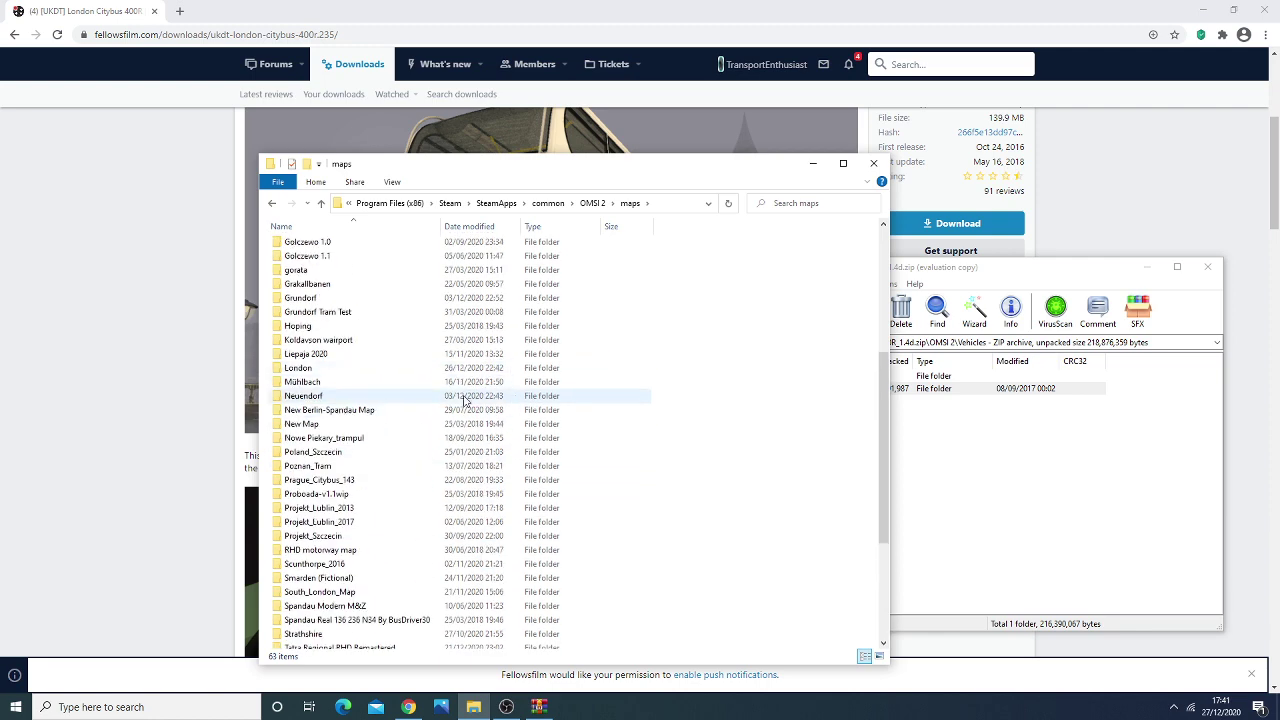
scroll(455, 402, "down", 5)
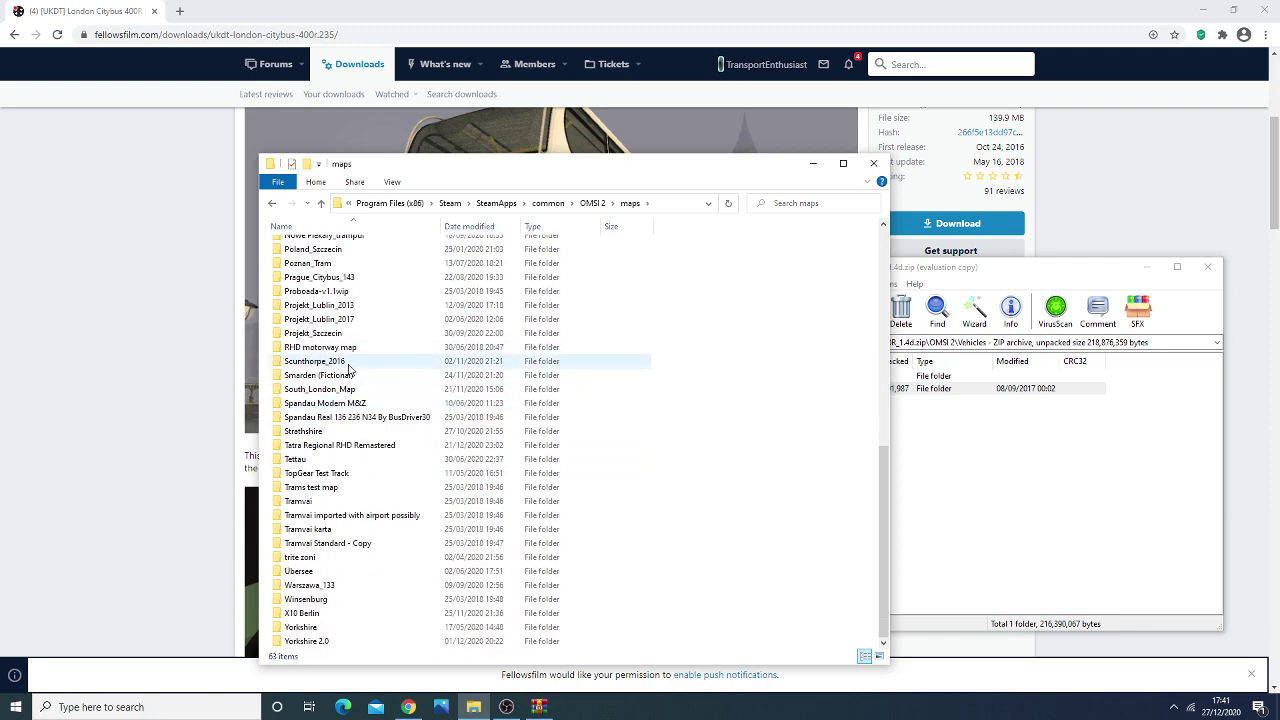
double_click(345, 362)
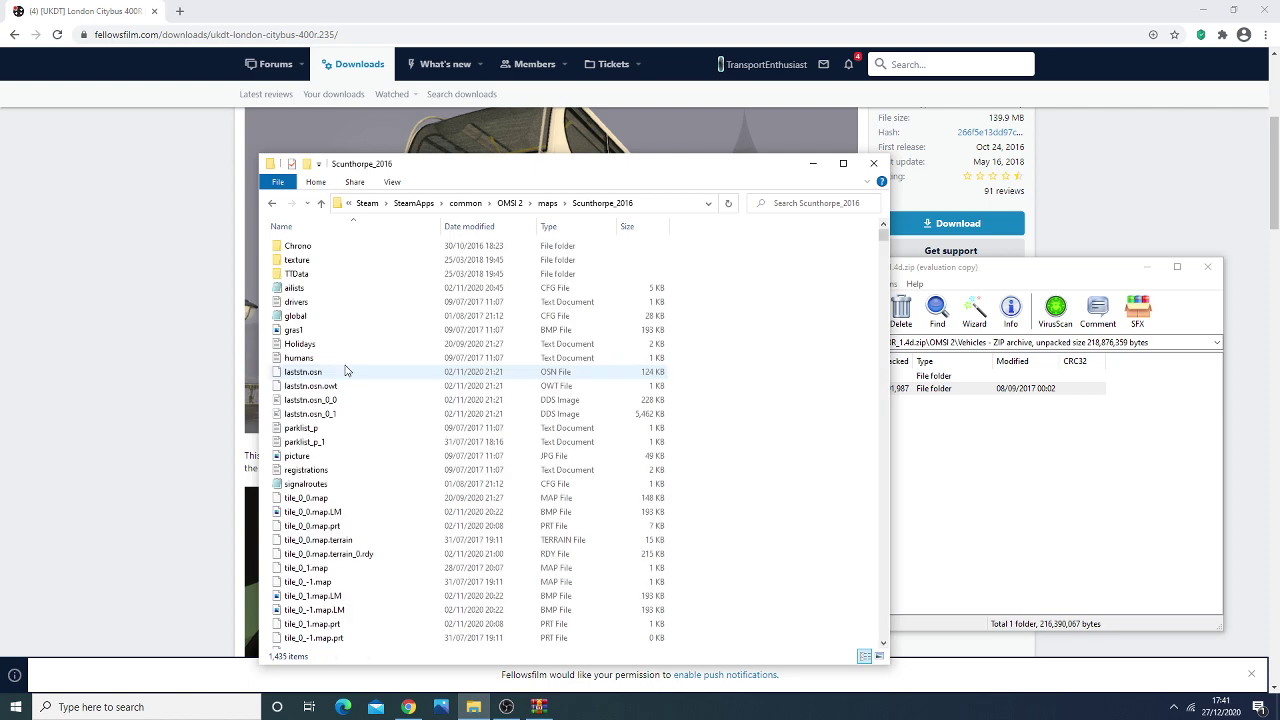
double_click(323, 289)
- Replace London Citybus 400 with London Citybus 400R in the C400_Regional_DIWA.bus paths above vehicles 10101–10114 and 10115–10121
scroll(711, 233, "down", 15)
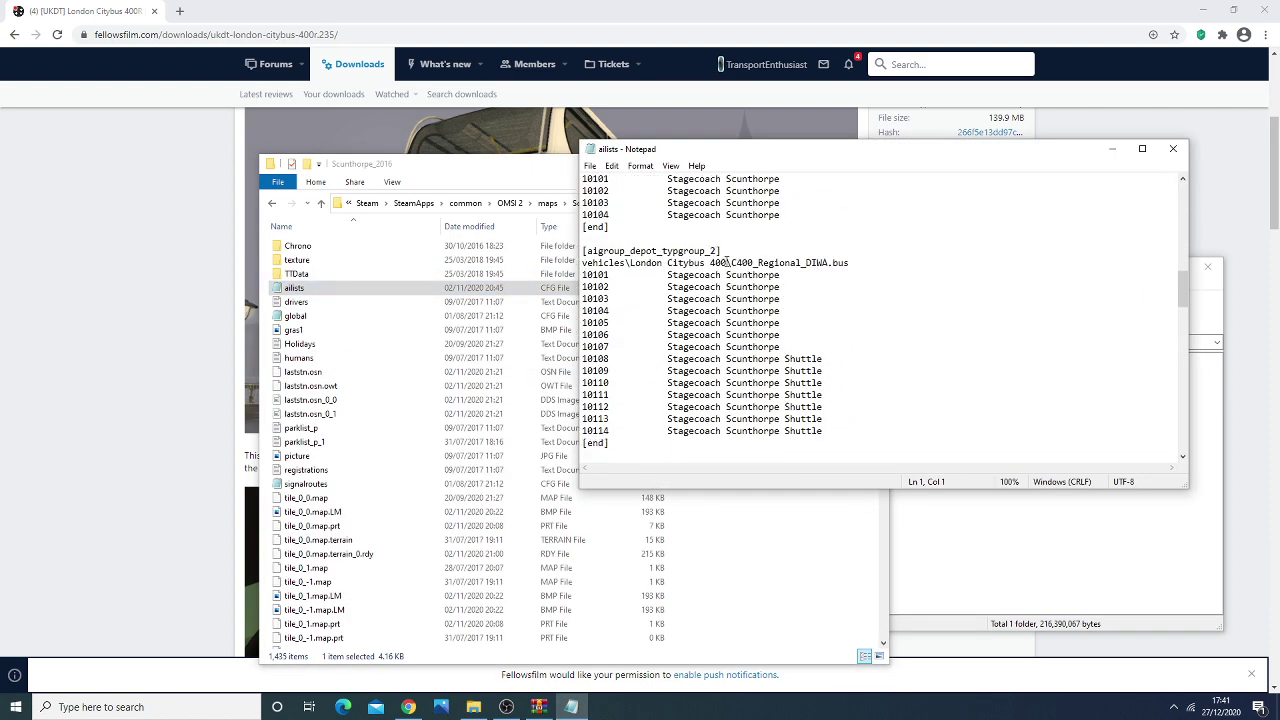
left_click_drag(720, 262, 640, 263)
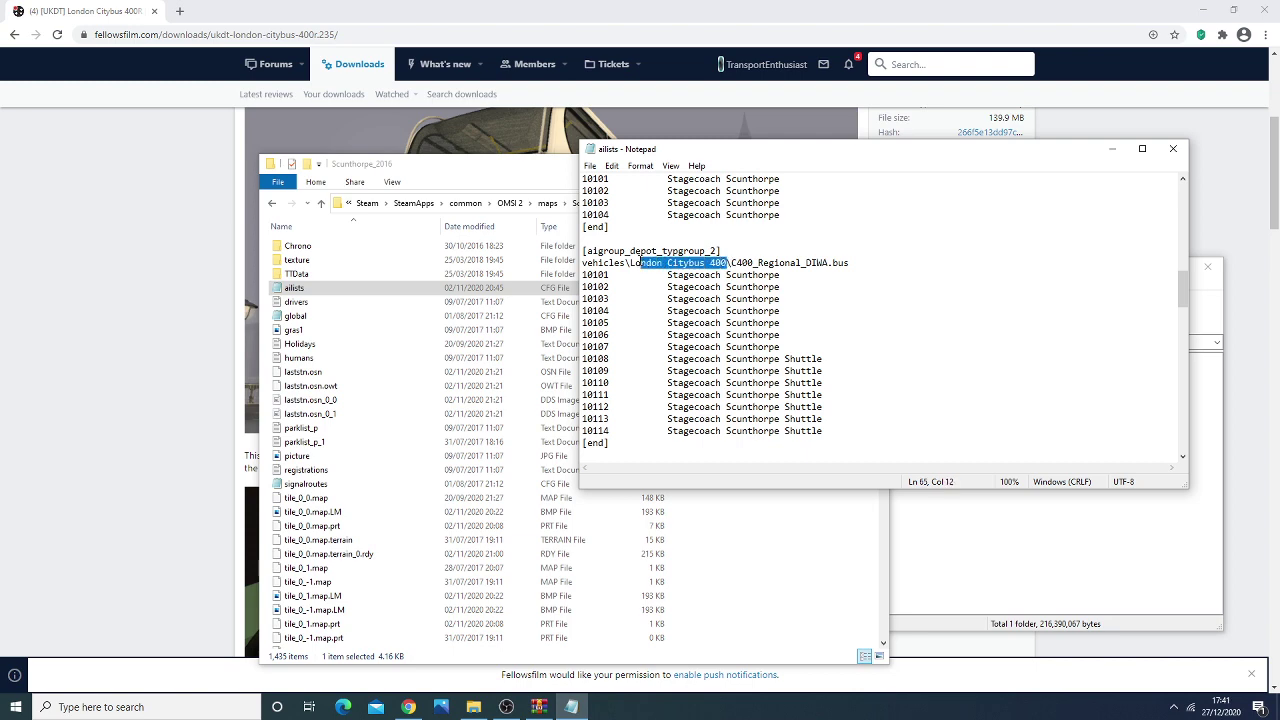
key("ctrl+v")
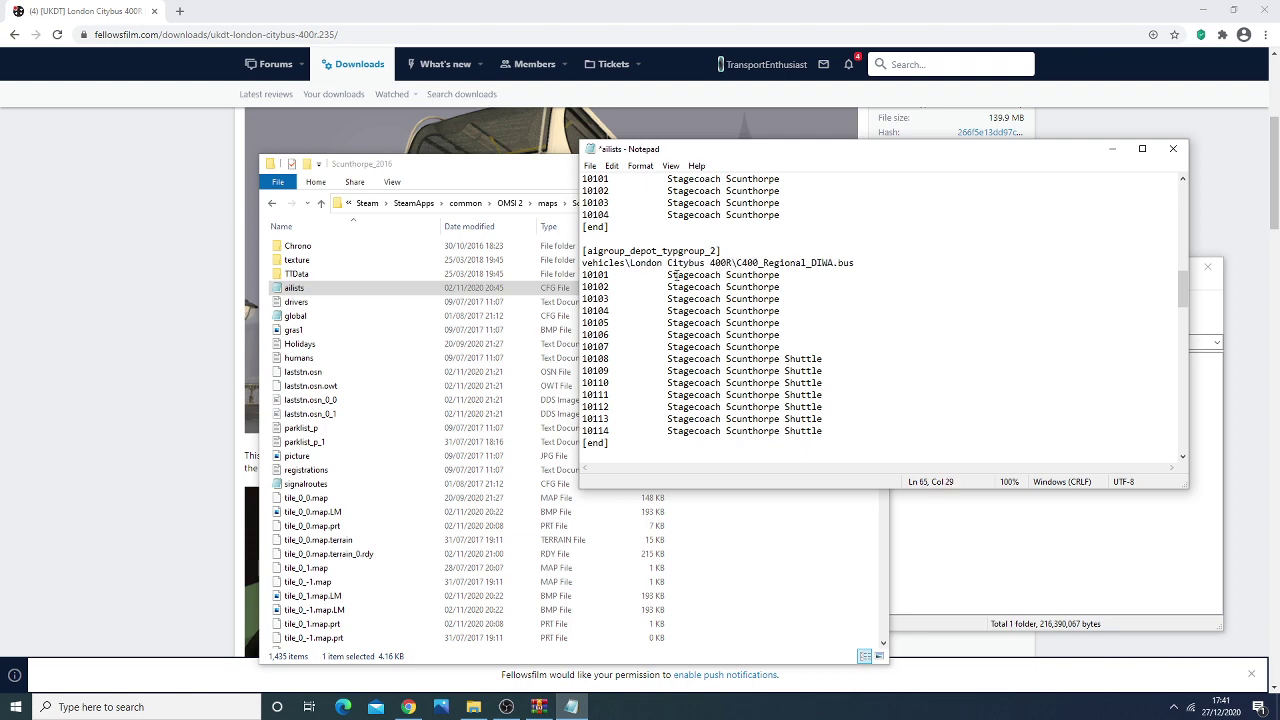
scroll(705, 273, "down", 8)
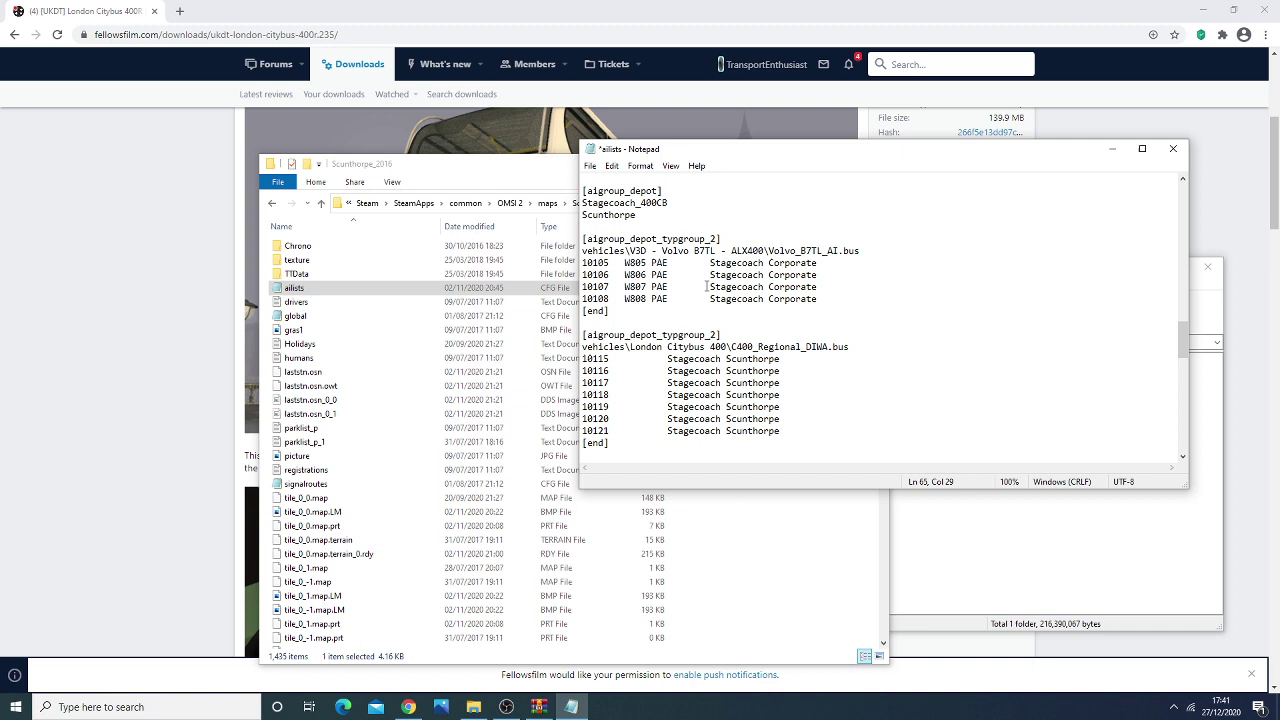
left_click_drag(728, 347, 630, 347)
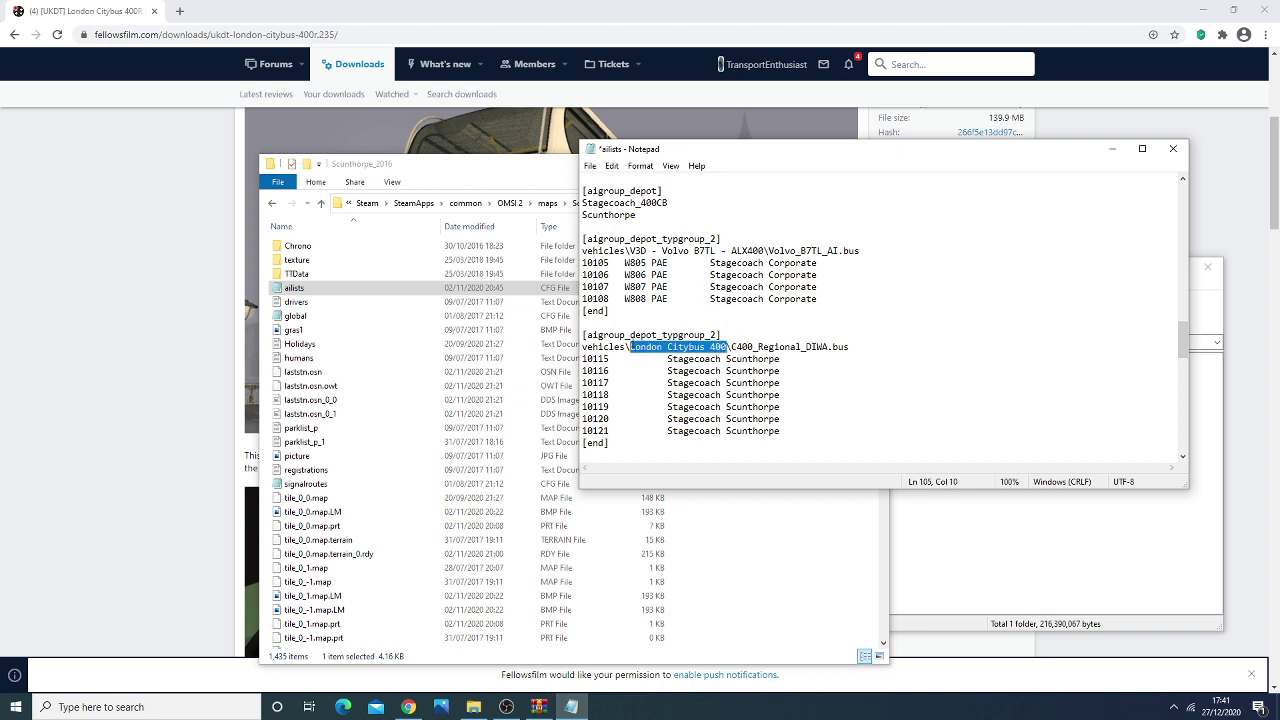
type("London Citybus 400R")
- Change the vehicle folder of the Stagecoach_400CB_Interconnect depot to London Citybus 400R, removing the stray extra 0
scroll(700, 320, "down", 10)
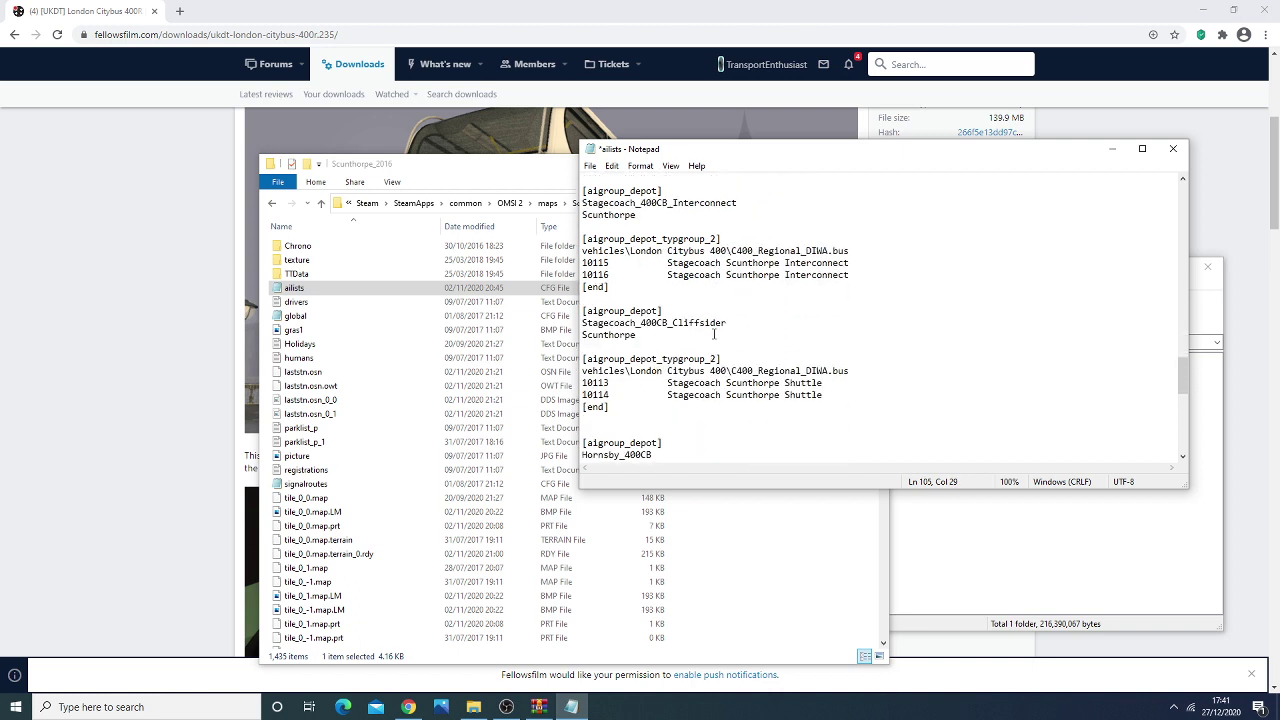
left_click_drag(720, 252, 635, 254)
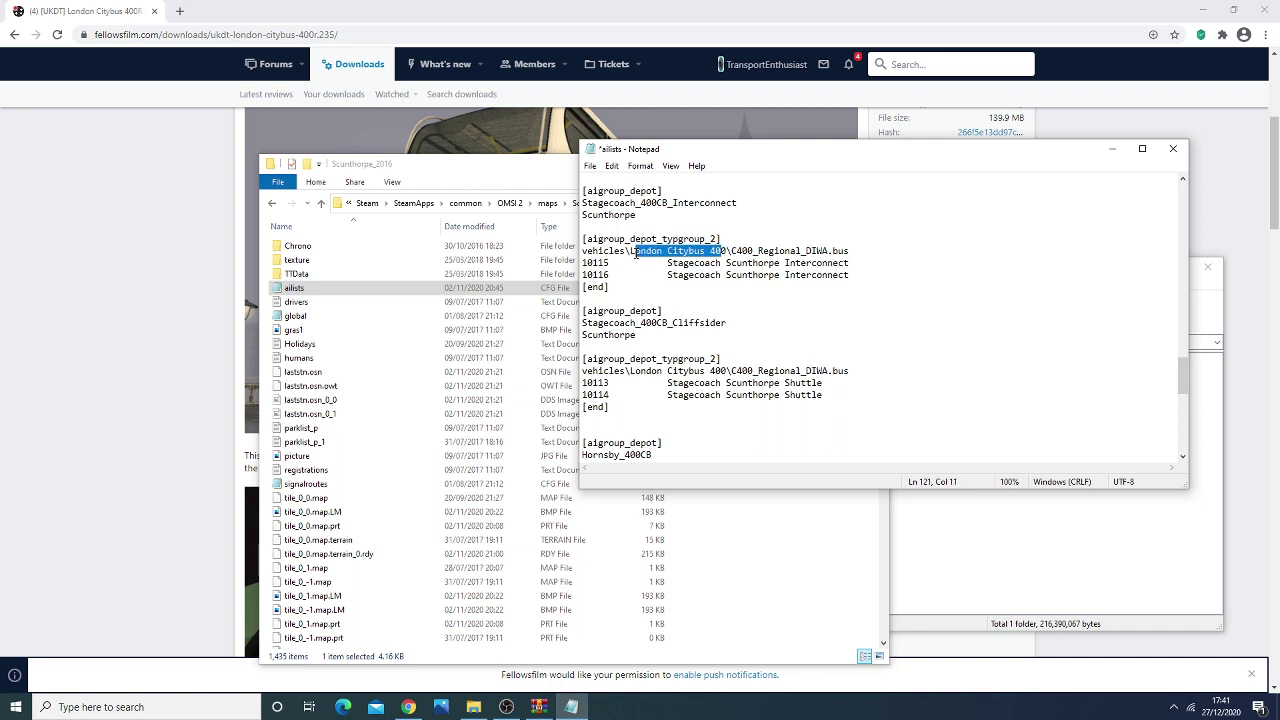
type("London Citybus 400R")
scroll(700, 300, "down", 6)
scroll(717, 277, "up", 5)
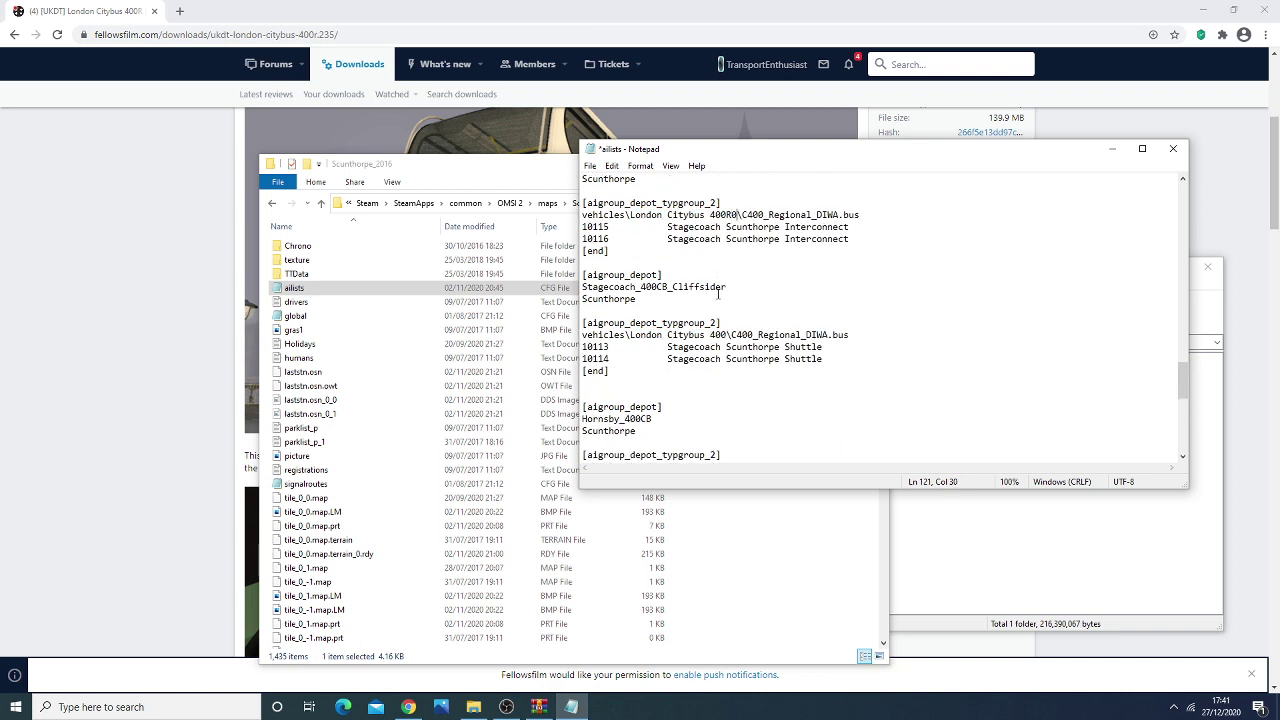
key("BackSpace")
- Check the remaining Hornsby depot entries, then save and close the Scunthorpe_2016 ailists file
scroll(730, 293, "down", 10)
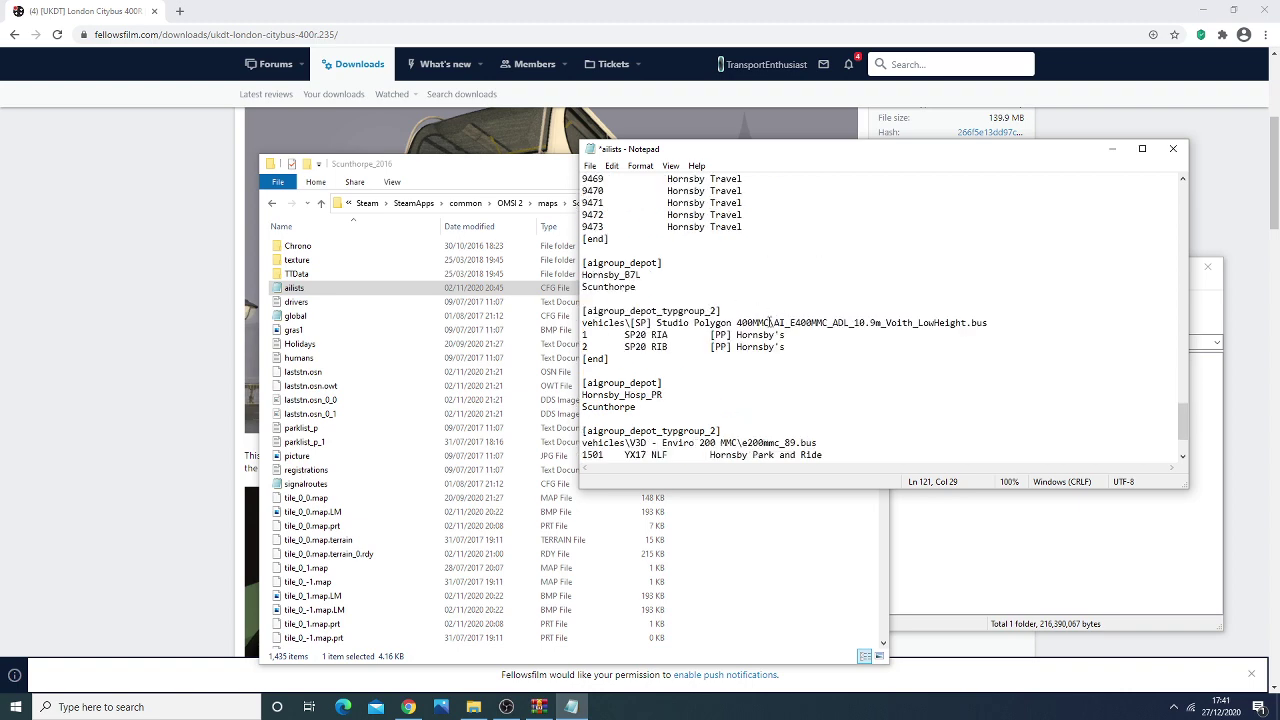
scroll(769, 321, "down", 3)
scroll(769, 321, "up", 5)
left_click(590, 165)
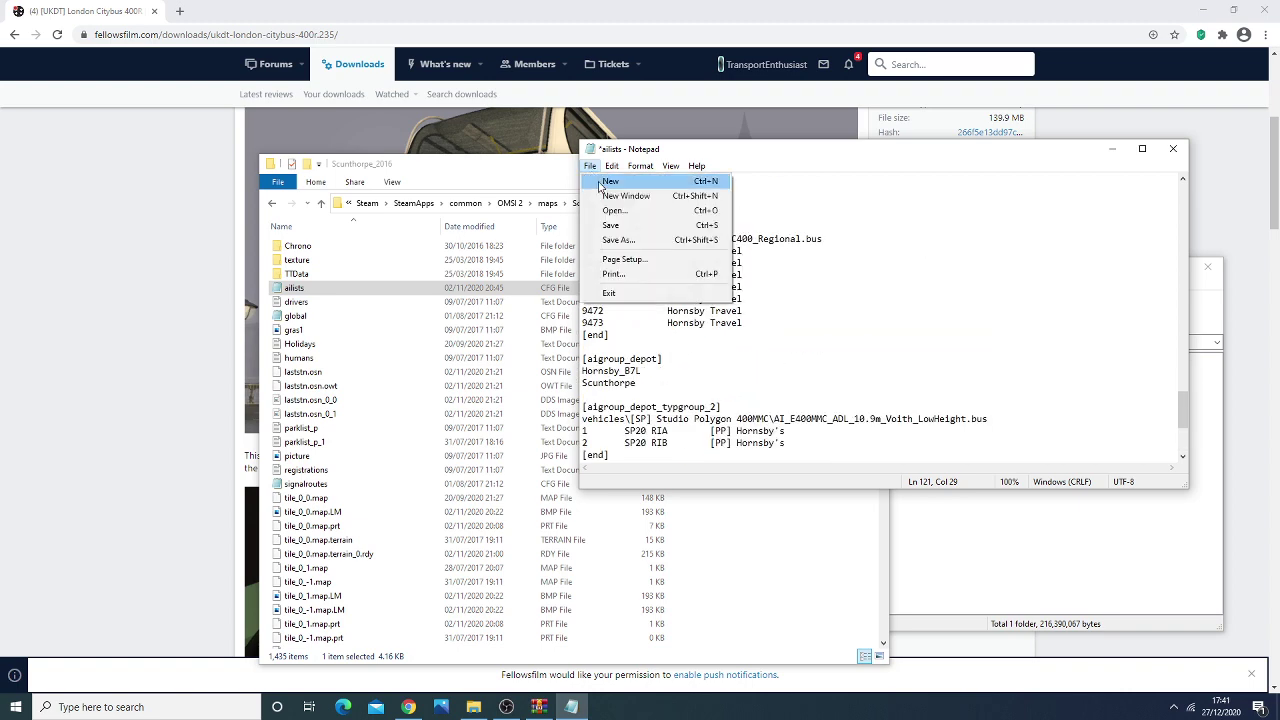
left_click(612, 229)
left_click(1173, 148)
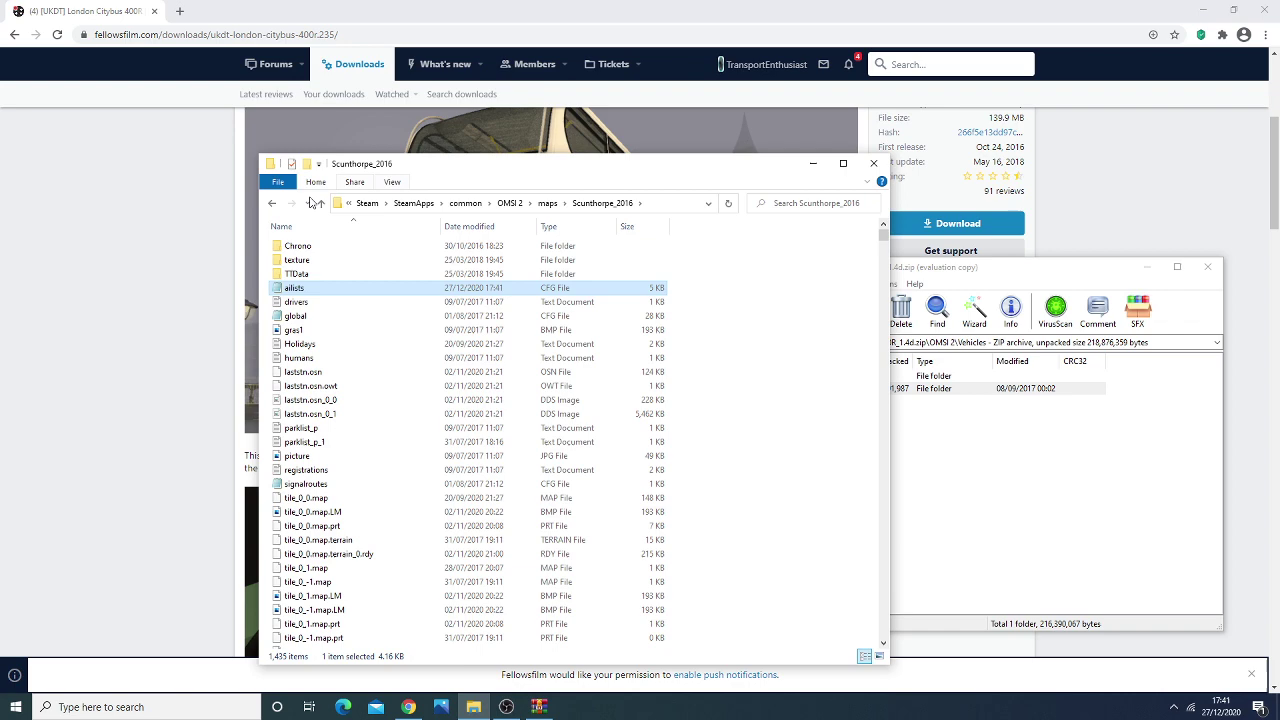
- Open the ailists configuration file of the Smarden (Fictional) map
left_click(271, 203)
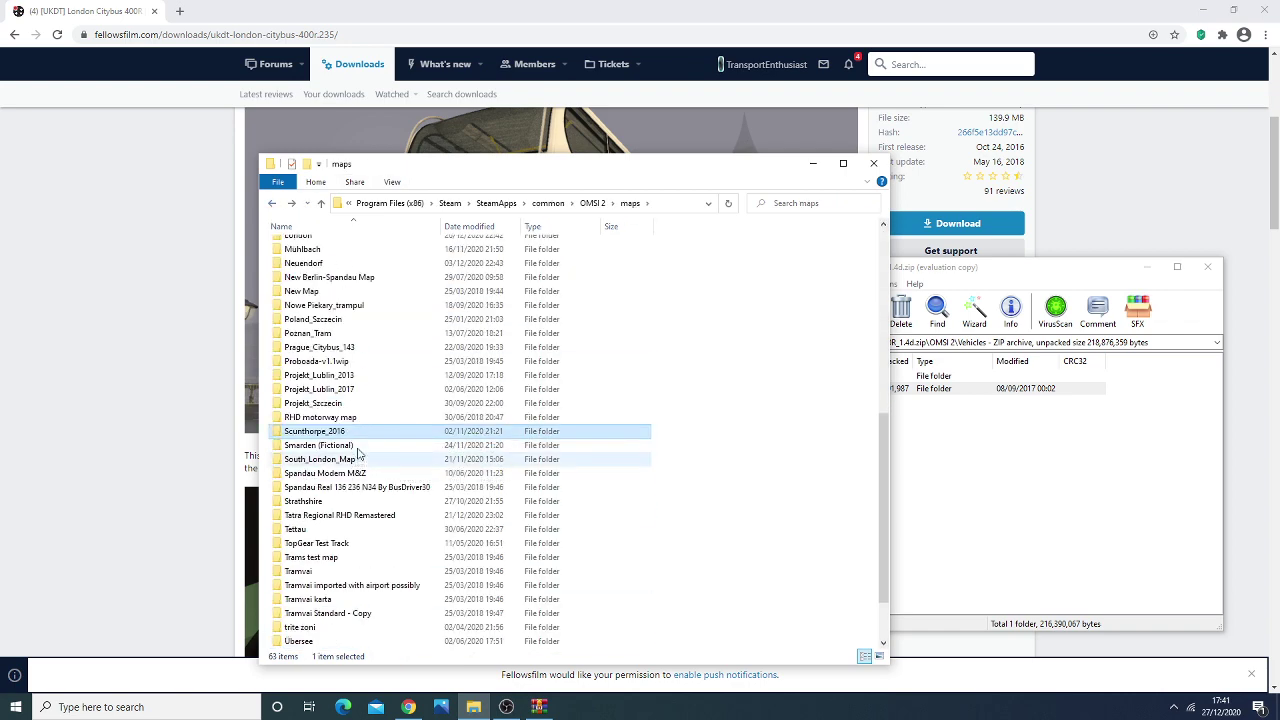
left_click(351, 451)
double_click(351, 446)
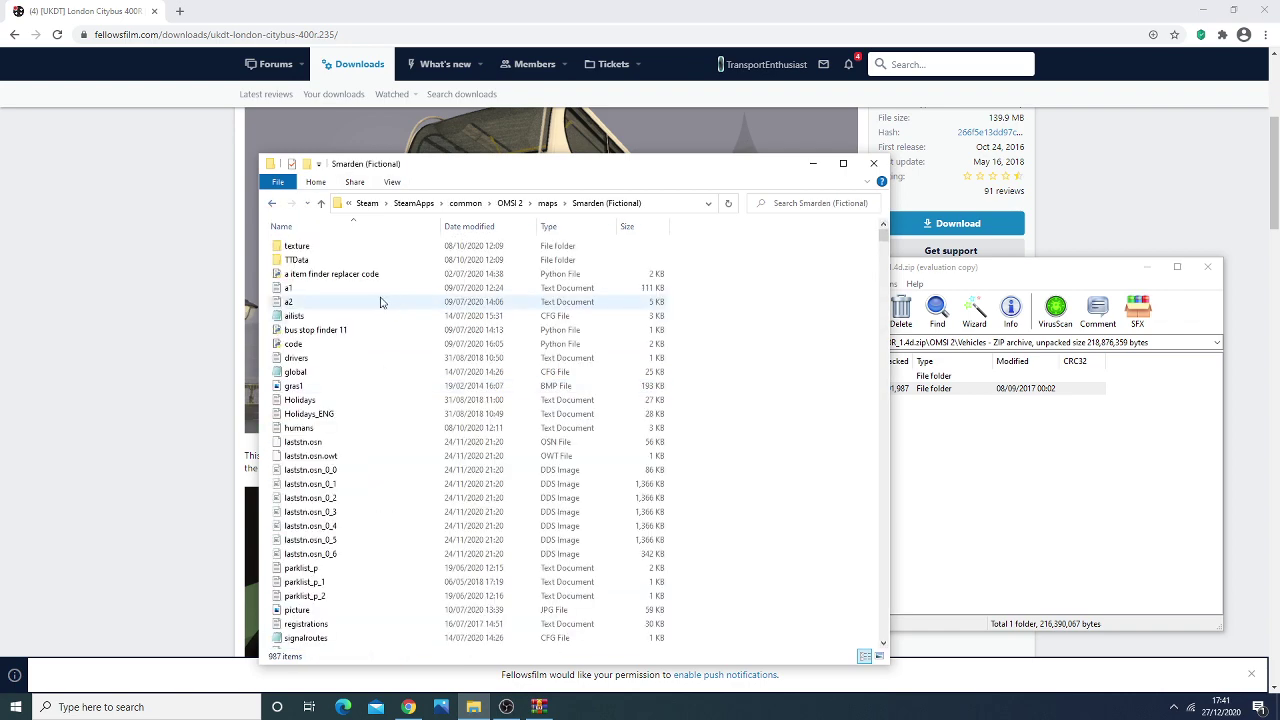
double_click(313, 316)
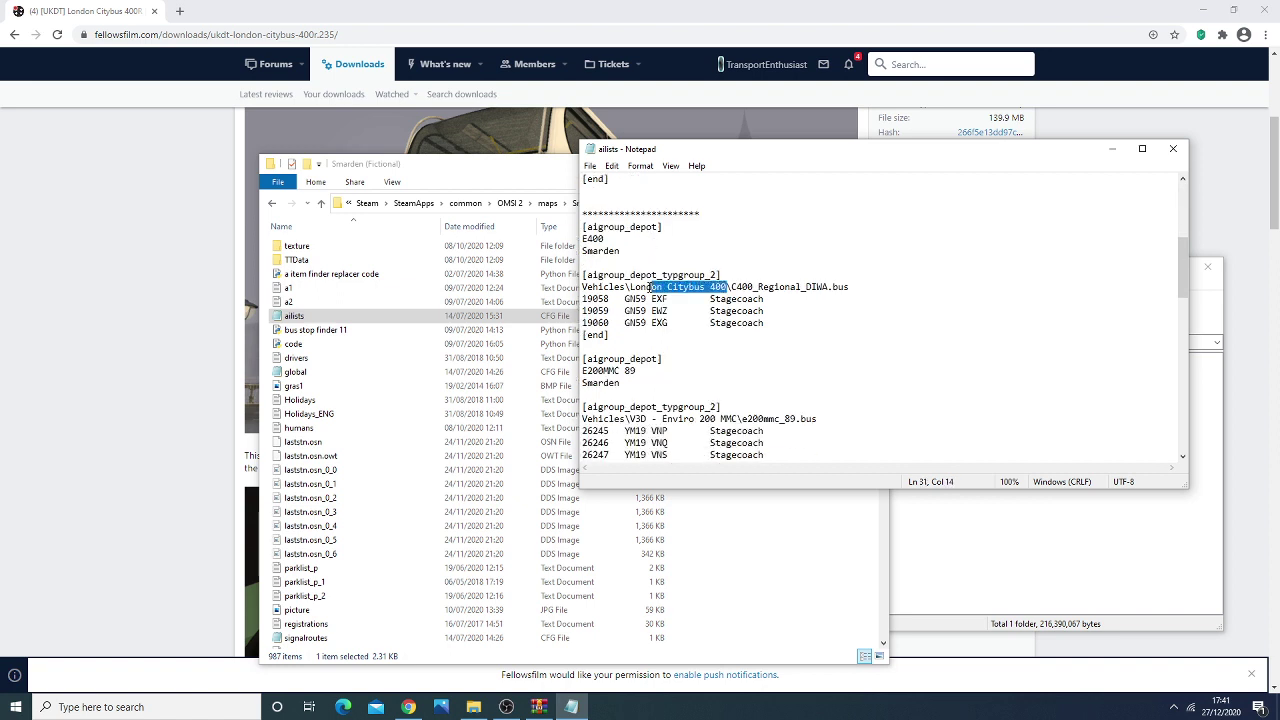
- Change the vehicle folder in the E400 Smarden depot's C400_Regional_DIWA.bus path to London Citybus 400R
left_click_drag(650, 287, 629, 287)
key("ctrl+c")
key("Right")
type("R")
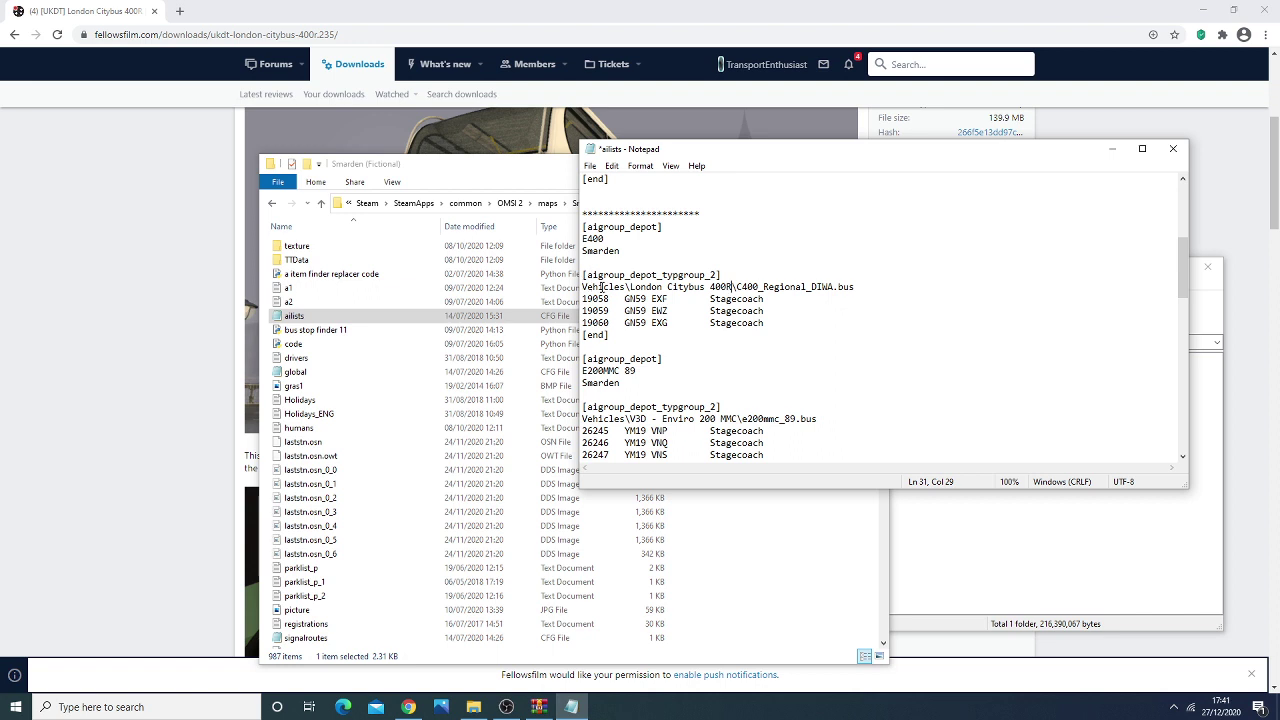
left_click_drag(731, 287, 647, 287)
left_click(647, 287)
- Replace the vehicle folder on line 53 with London Citybus 400R, then save and close the Smarden ailists file
scroll(768, 320, "down", 4)
scroll(780, 245, "down", 3)
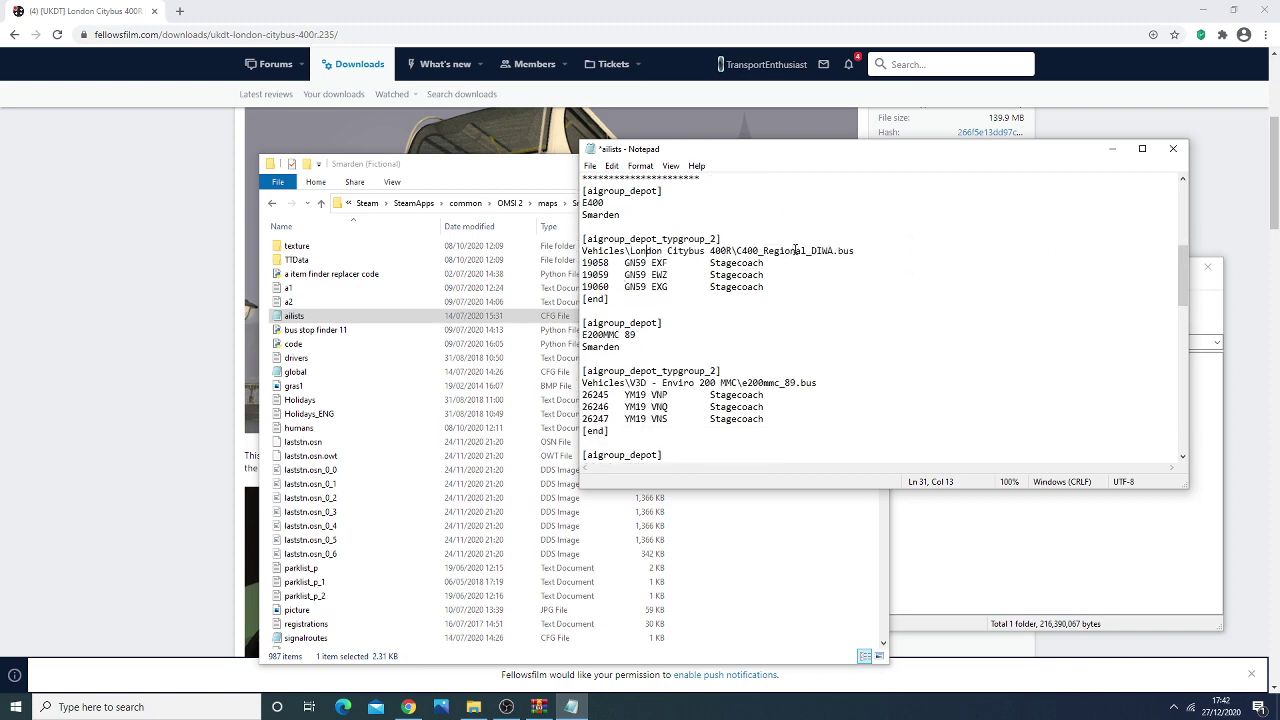
left_click_drag(728, 298, 631, 298)
key("ctrl+v")
scroll(730, 286, "down", 10)
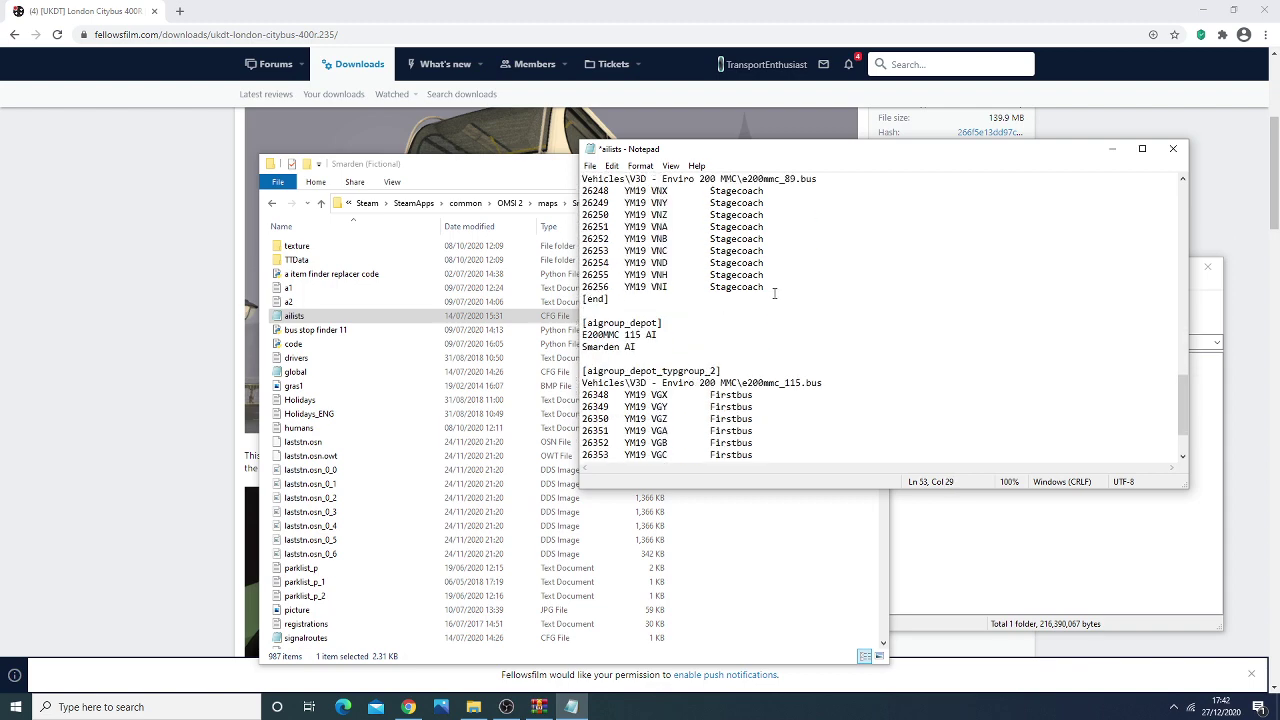
left_click(590, 165)
left_click(614, 226)
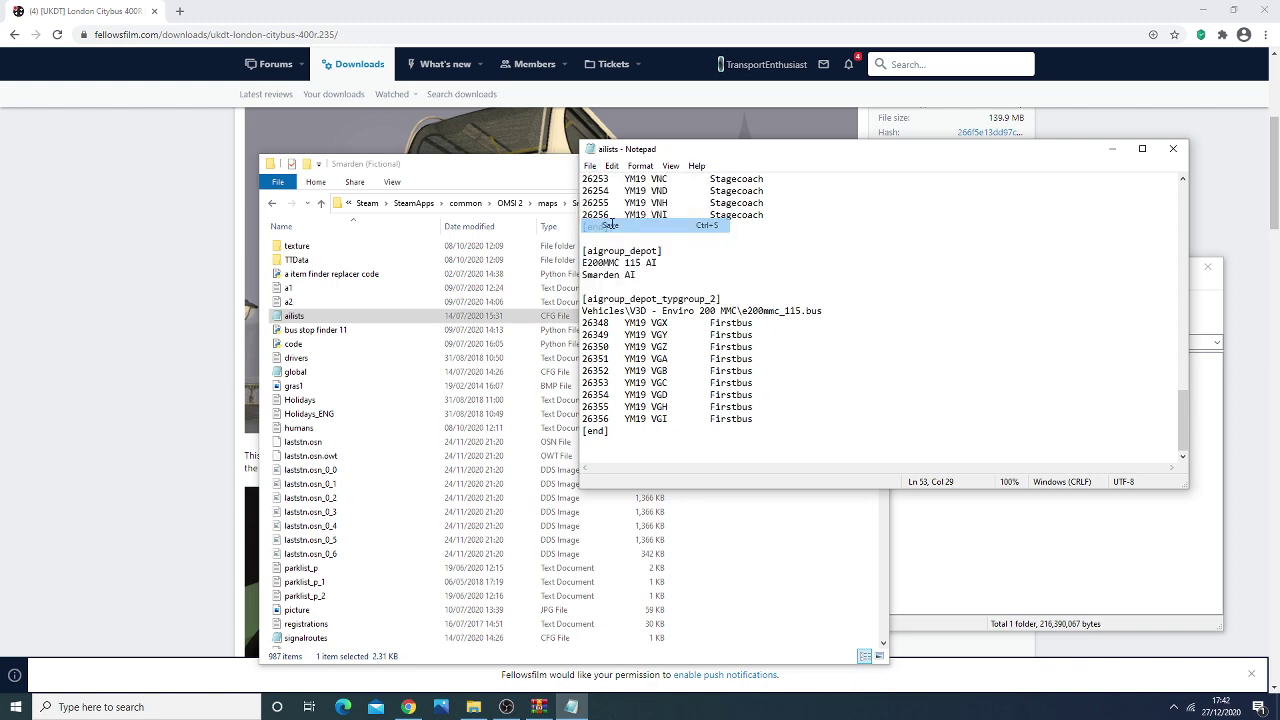
left_click(1173, 148)
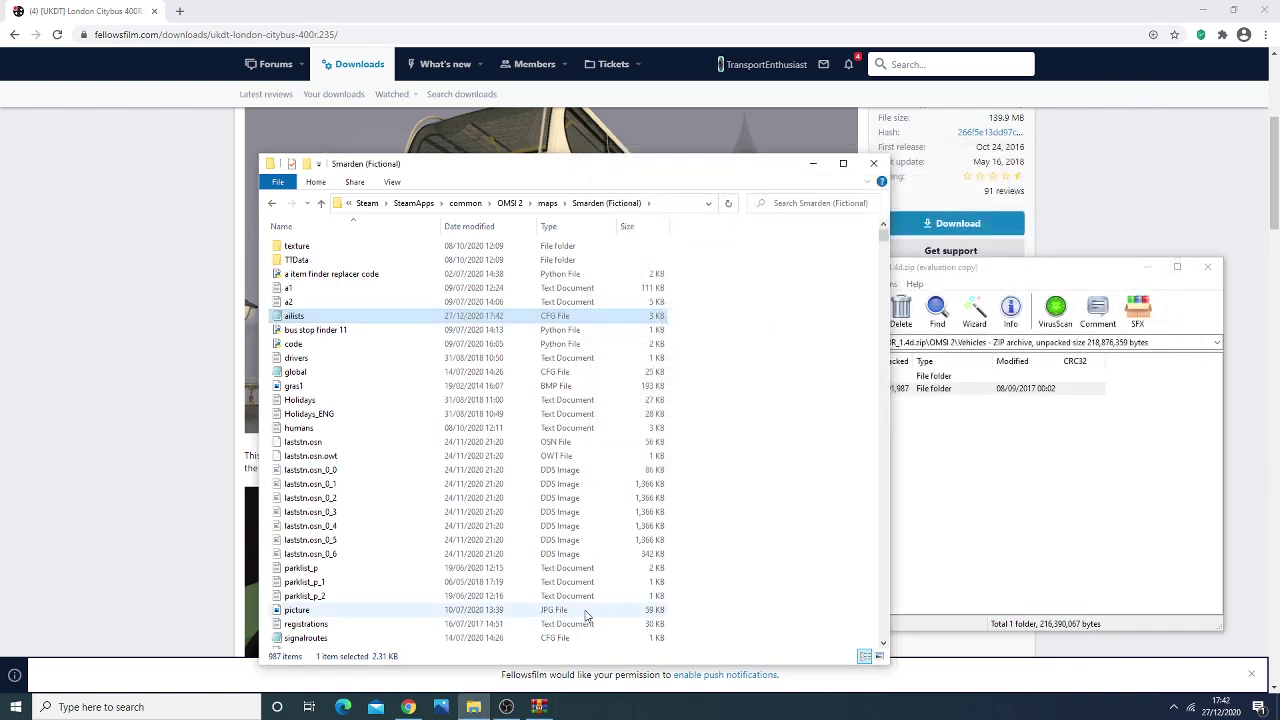
left_click(508, 707)
left_click(507, 707)
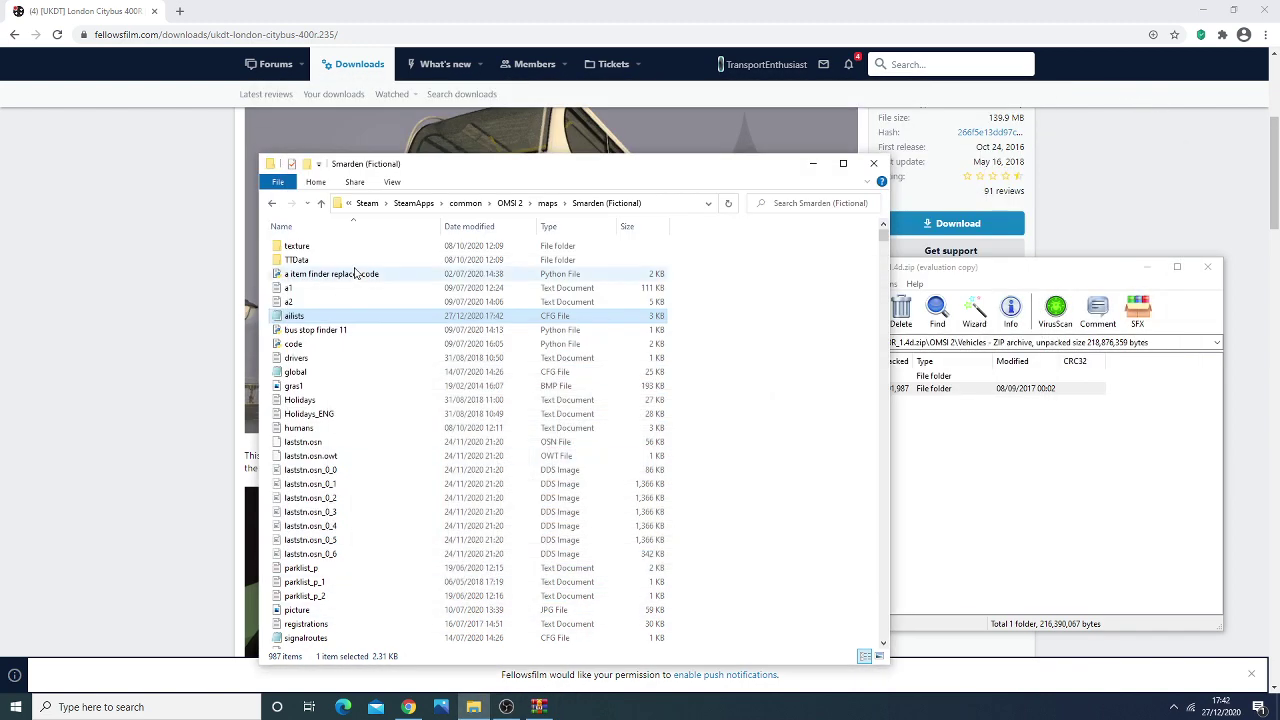
- Open the ailists configuration file of the Yorkshire 2.0 map
left_click(271, 203)
scroll(514, 380, "down", 6)
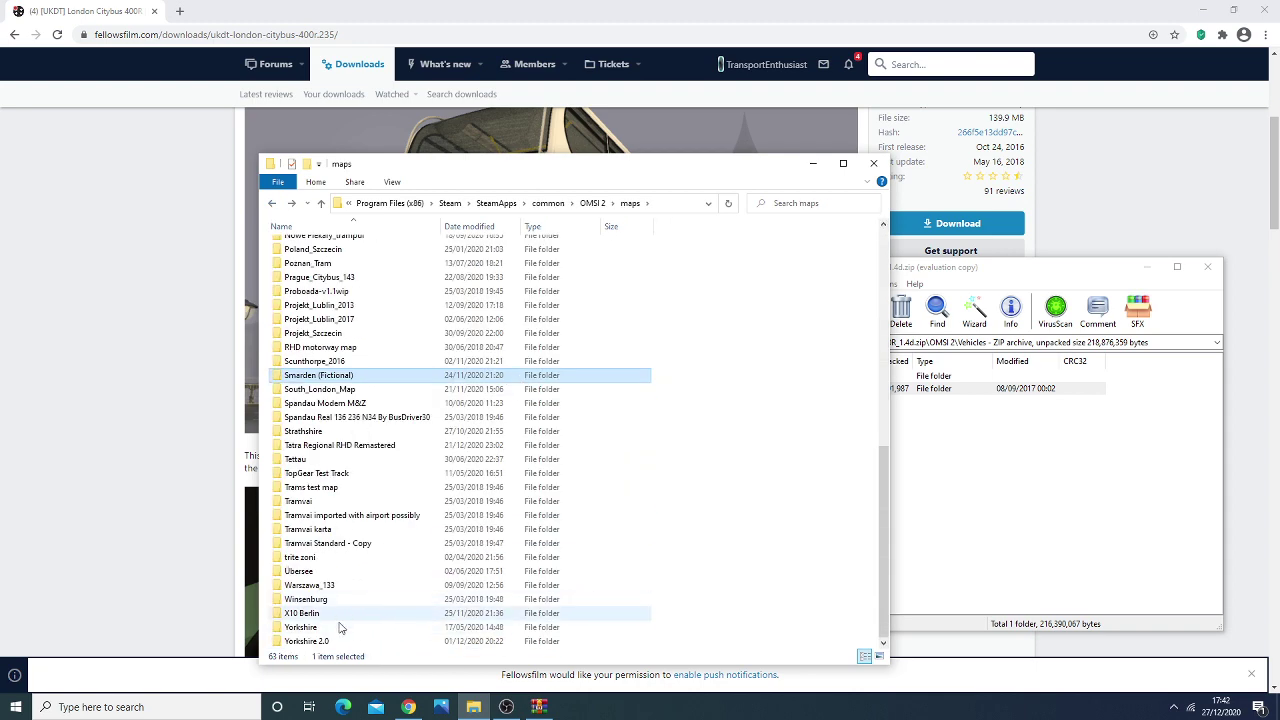
double_click(308, 641)
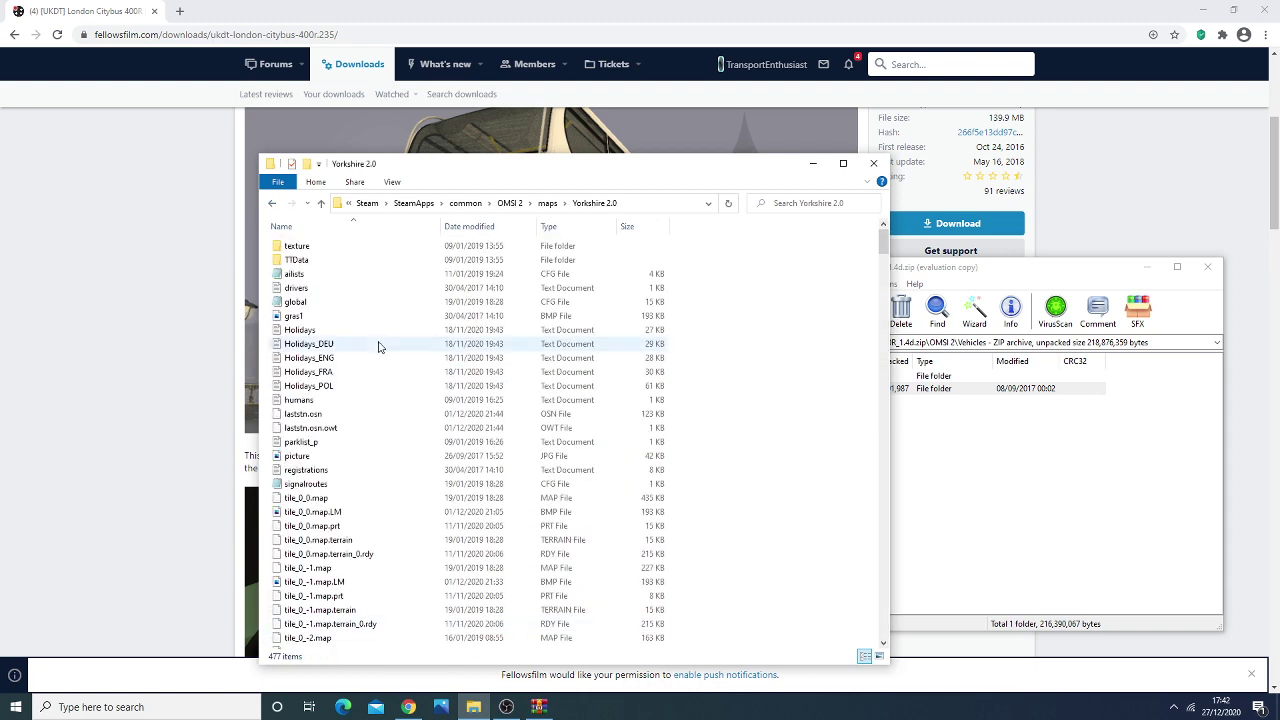
double_click(322, 276)
- Change the vehicle folder in the Yorkshire Terrier depot's two bus paths to London Citybus 400R
scroll(685, 312, "down", 2)
left_click_drag(728, 335, 630, 336)
type("London Citybus 400R")
scroll(720, 386, "down", 7)
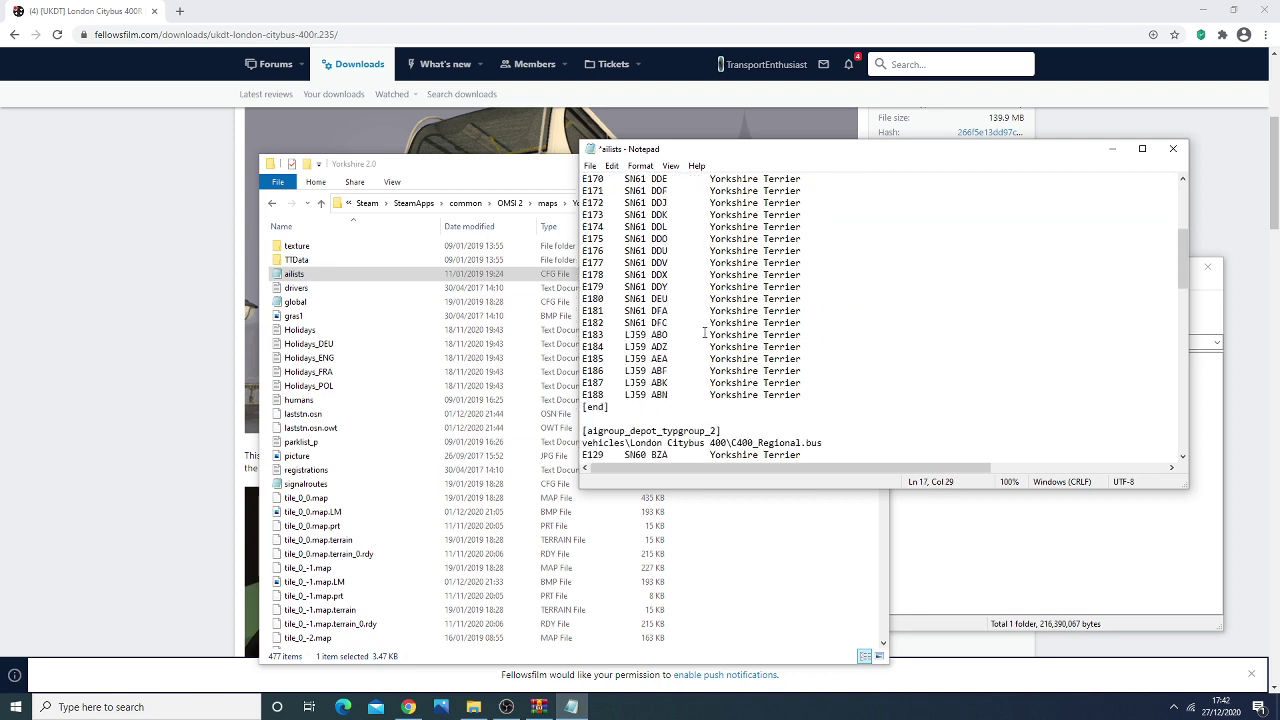
left_click_drag(728, 371, 641, 371)
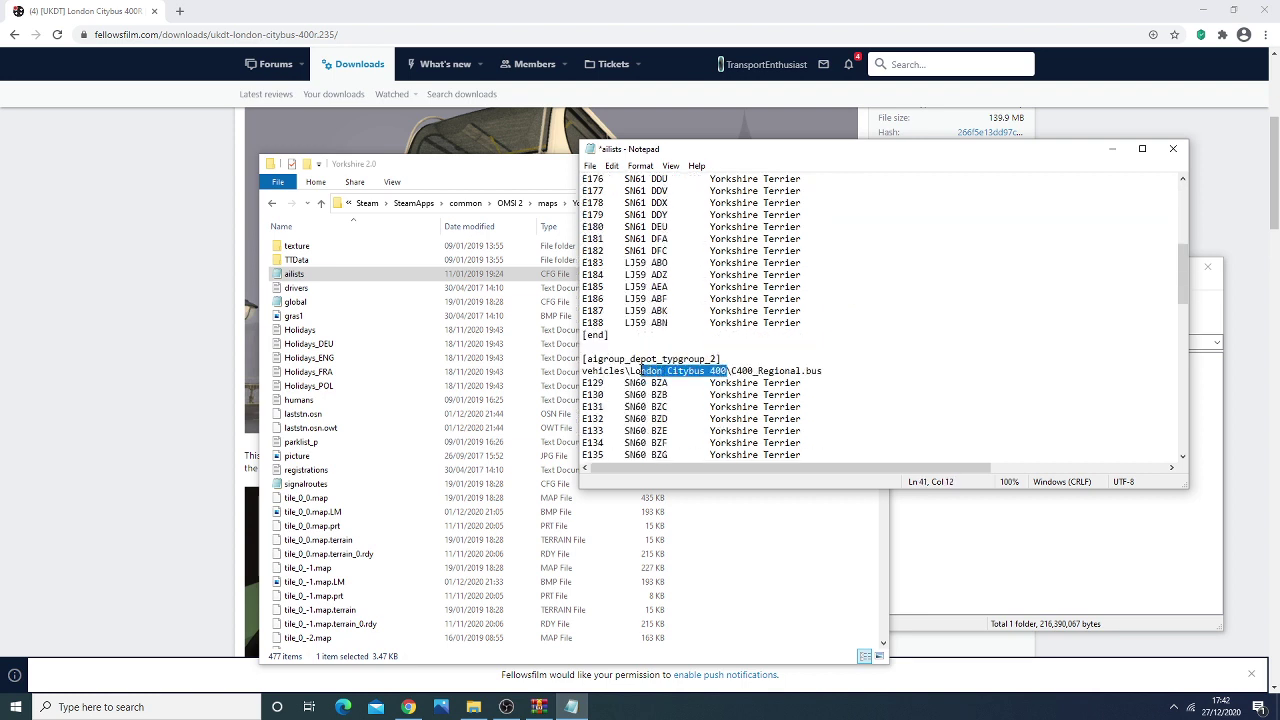
key("ctrl+v")
- Change the vehicle folder in the Xpress X19 and Coasthopper 17 depots' C400_Regional.bus paths to London Citybus 400R
scroll(698, 335, "down", 7)
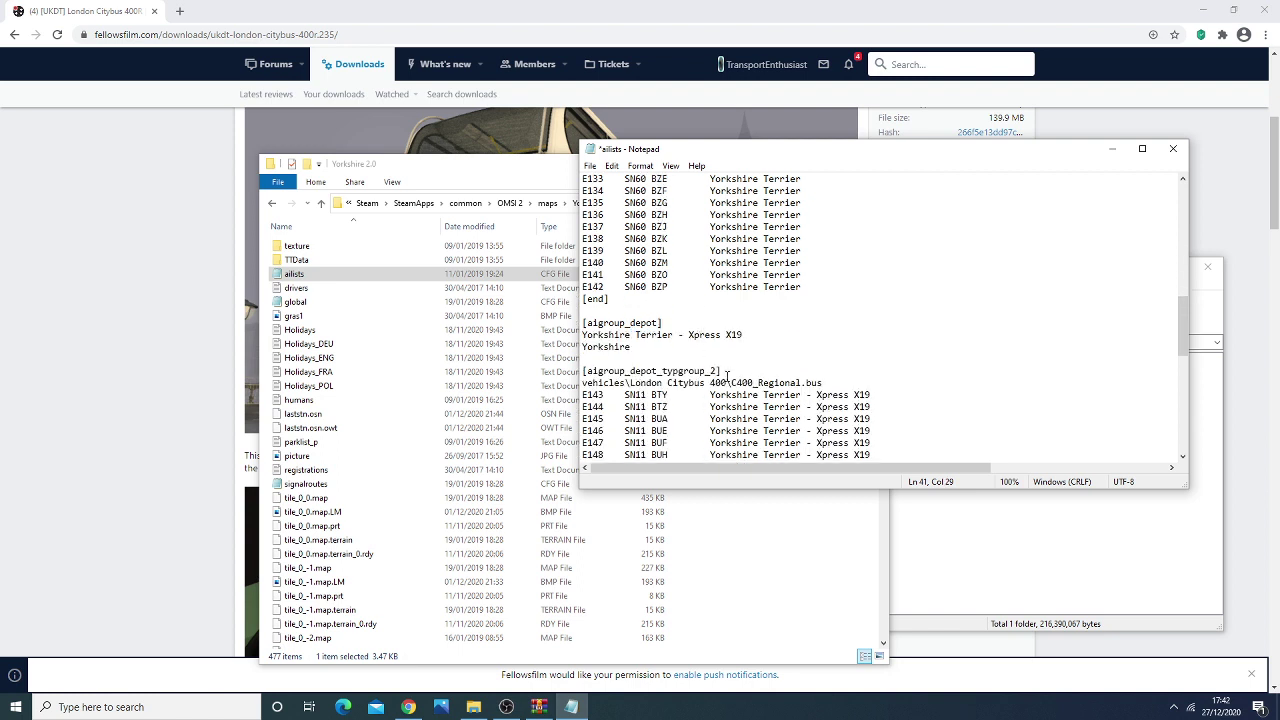
left_click_drag(727, 382, 630, 382)
key("ctrl+v")
scroll(735, 326, "down", 6)
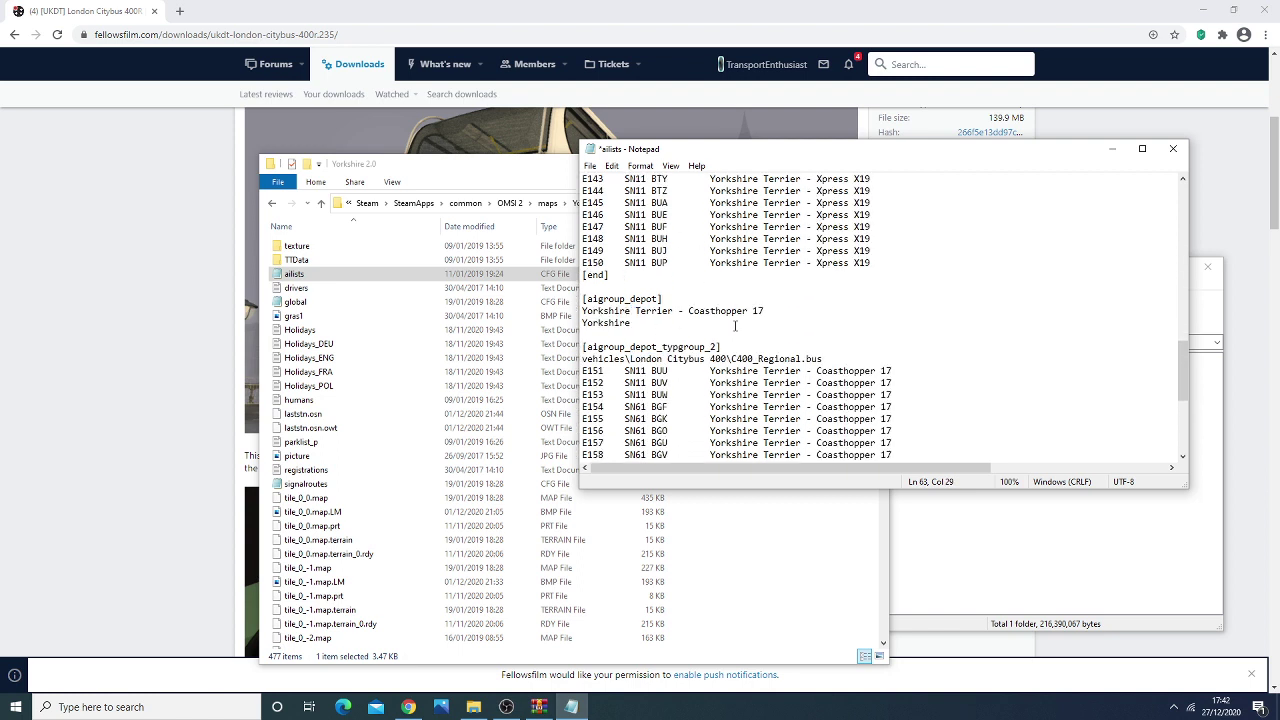
left_click_drag(729, 358, 630, 358)
type("London Citybus 400R")
- Replace the unigo depot's vehicle folder with London Citybus 400R, then save and close the Yorkshire 2.0 ailists file
scroll(630, 358, "down", 4)
scroll(738, 311, "down", 3)
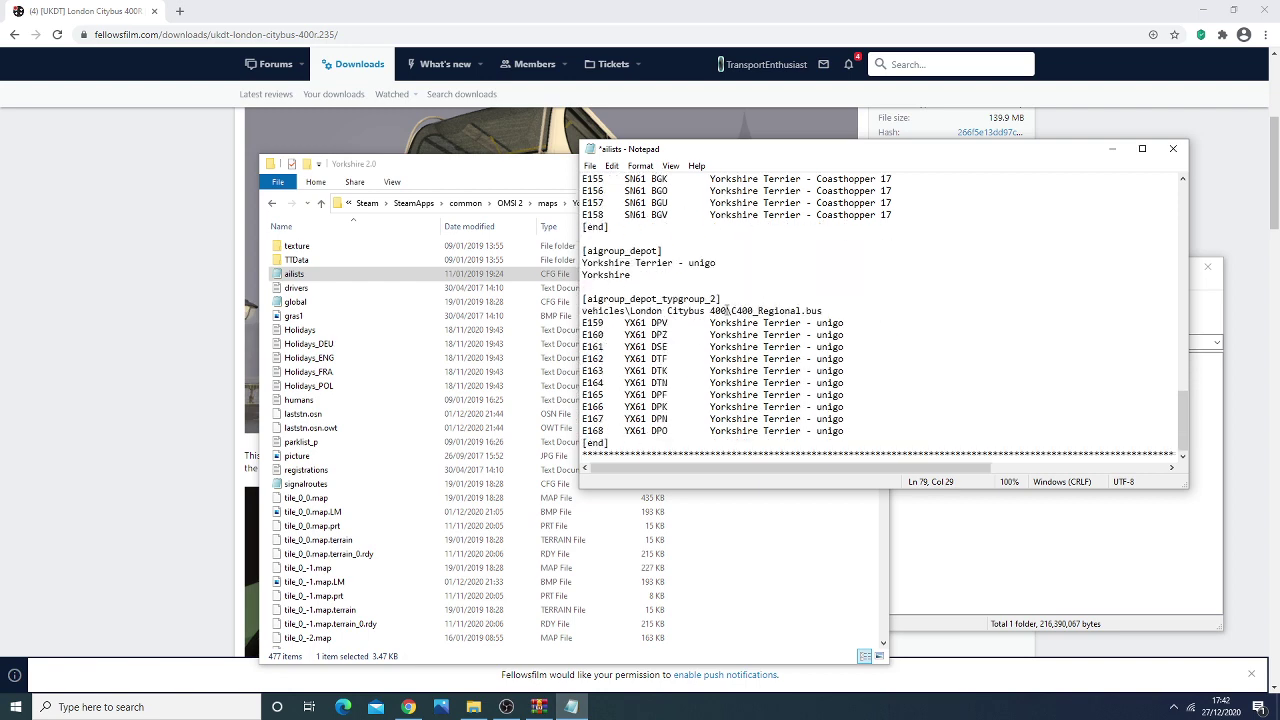
left_click_drag(728, 311, 632, 311)
type("London Citybus 400R")
scroll(757, 290, "up", 5)
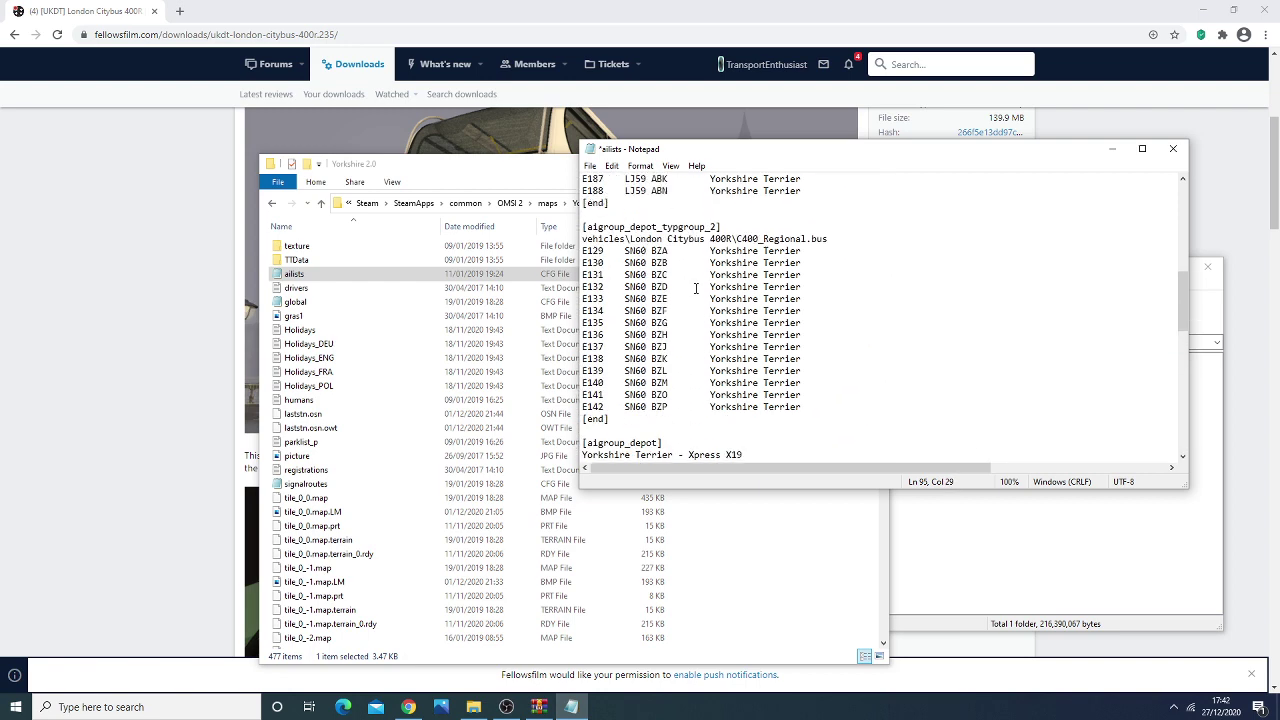
left_click(590, 166)
left_click(608, 226)
left_click(1172, 148)
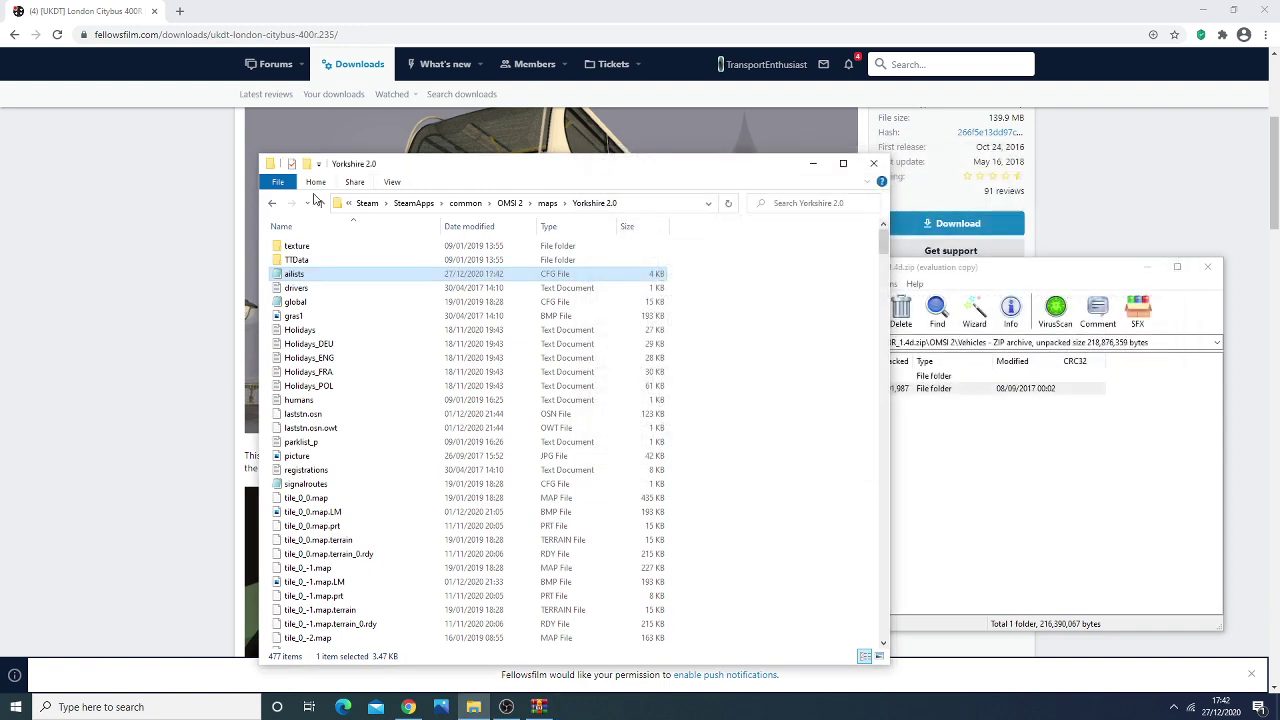
- Open the London Citybus 400 folder inside OMSI 2's Vehicles folder and show its .bus files
left_click(269, 204)
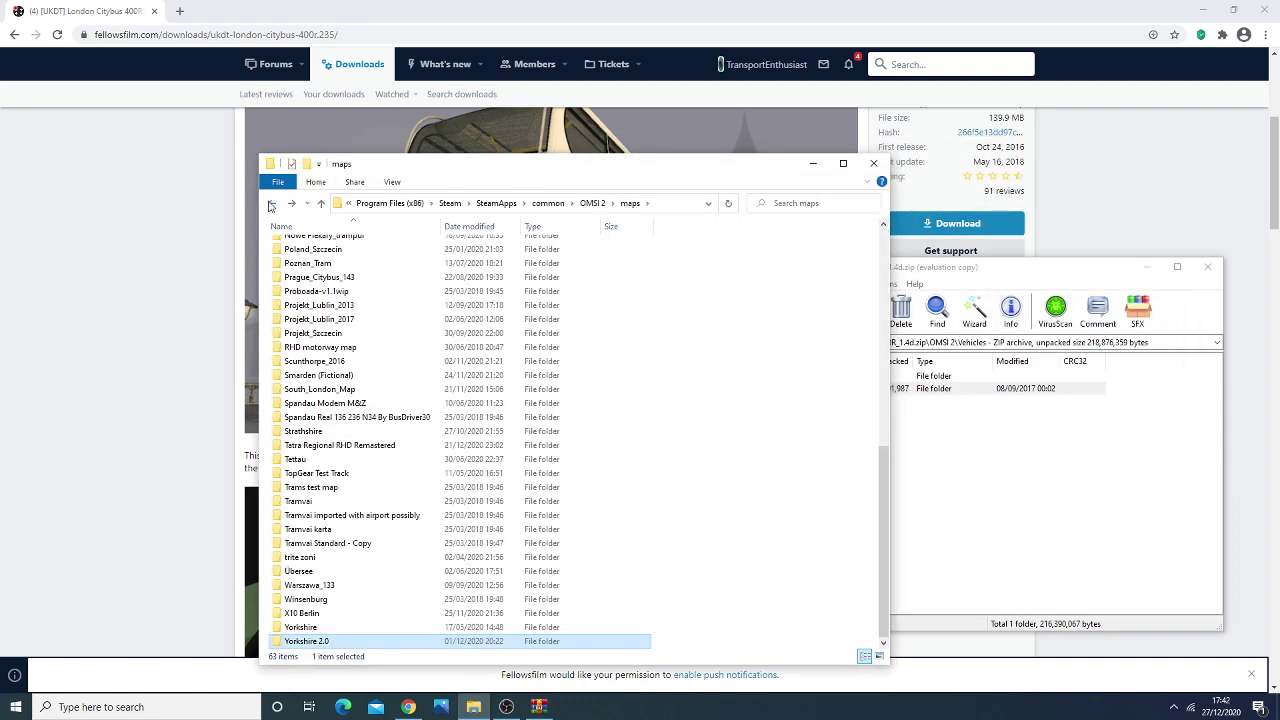
left_click(269, 204)
double_click(331, 463)
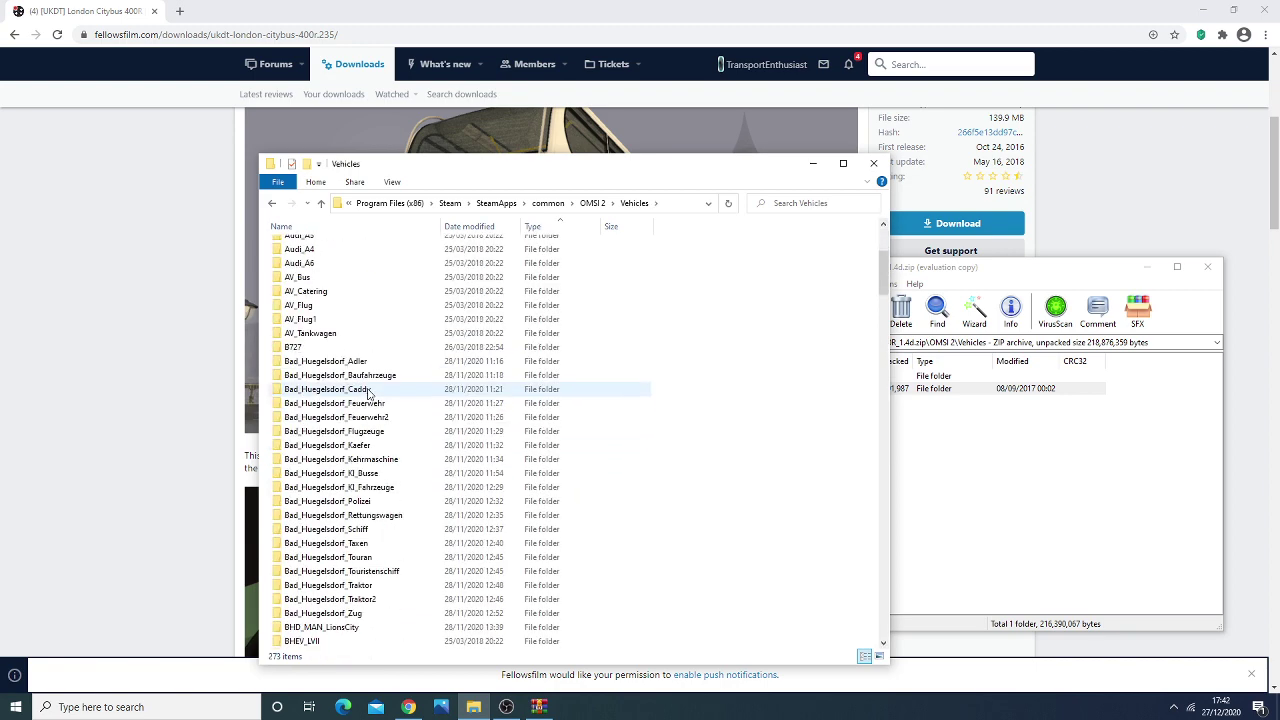
scroll(368, 392, "down", 20)
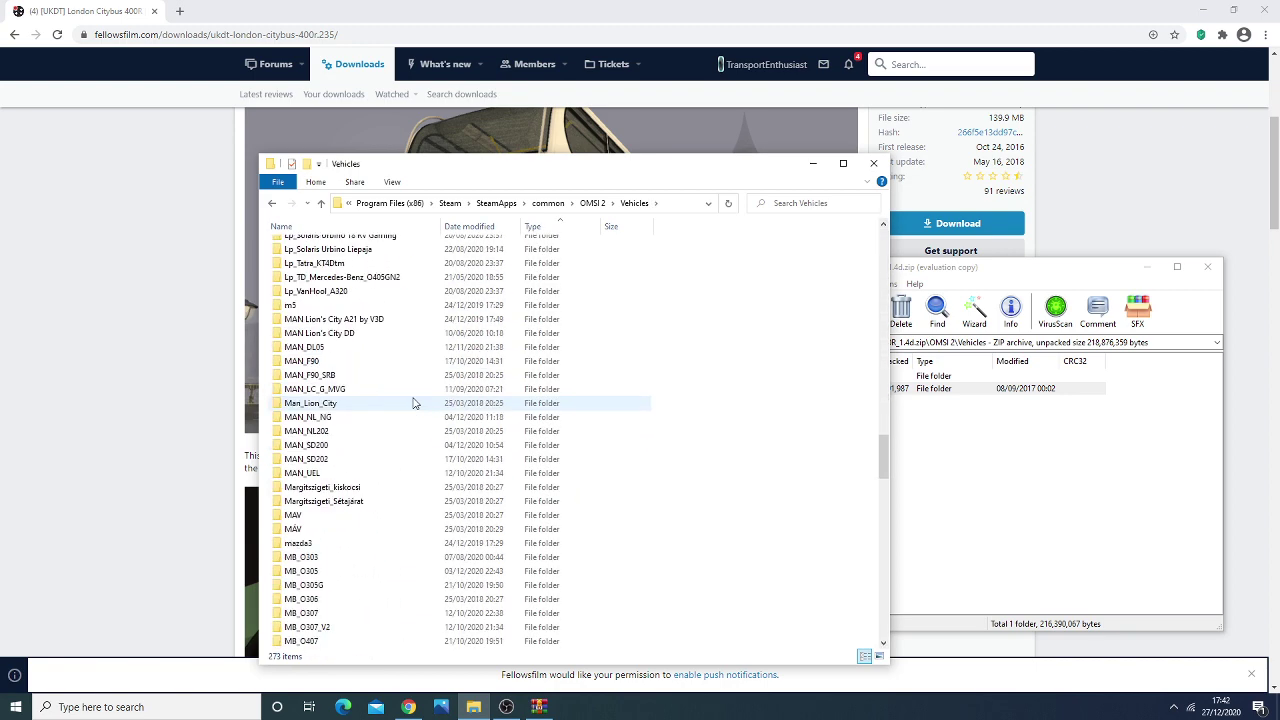
scroll(415, 402, "up", 5)
double_click(358, 360)
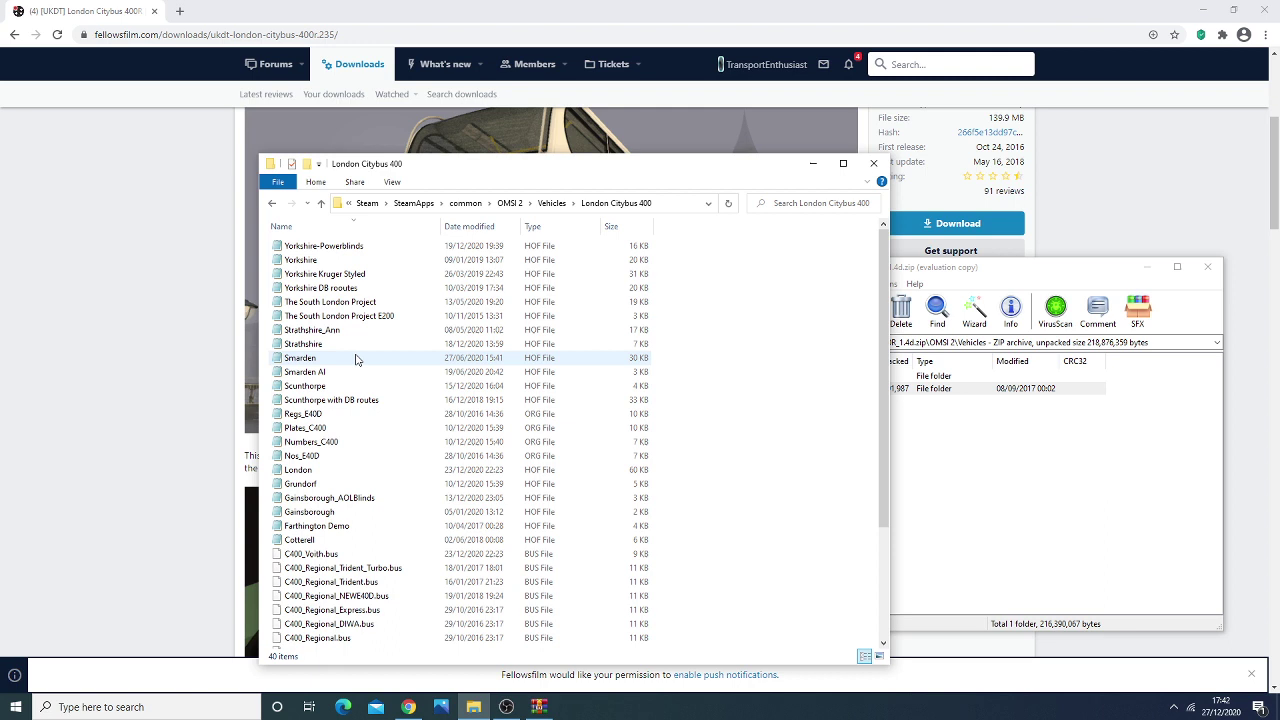
scroll(357, 360, "down", 4)
right_click(740, 456)
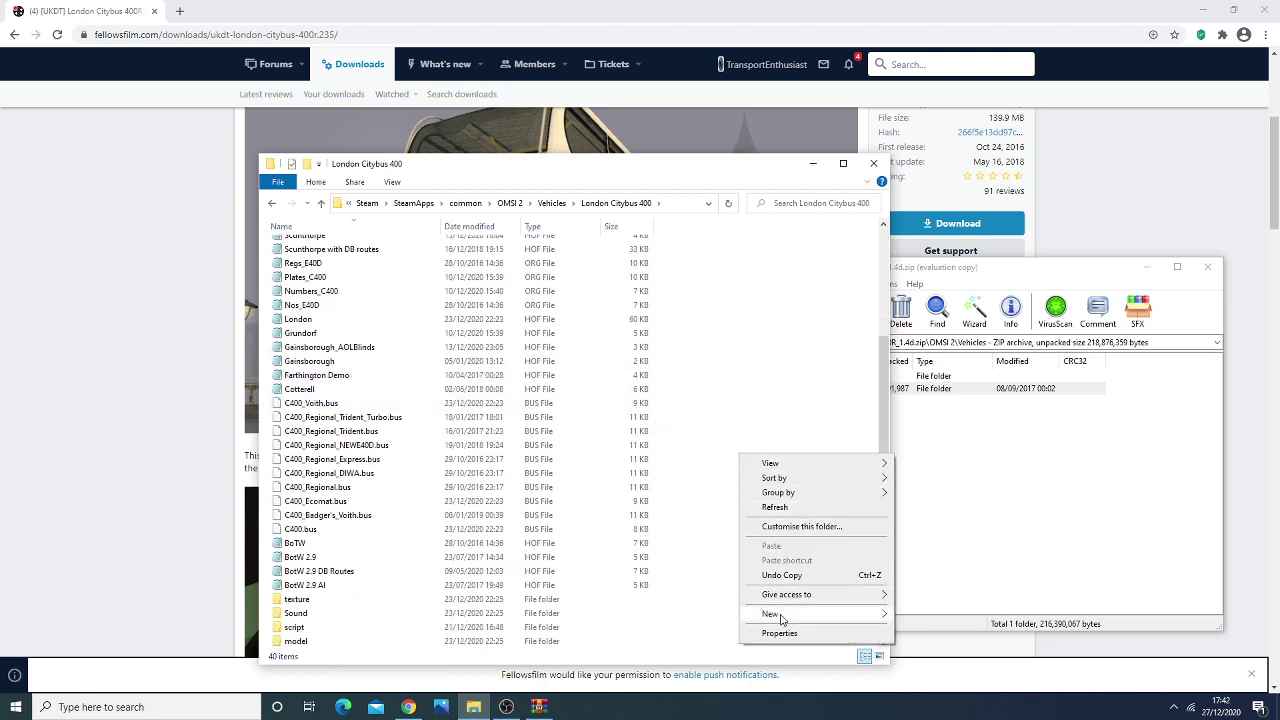
mouse_move(781, 617)
left_click(725, 439)
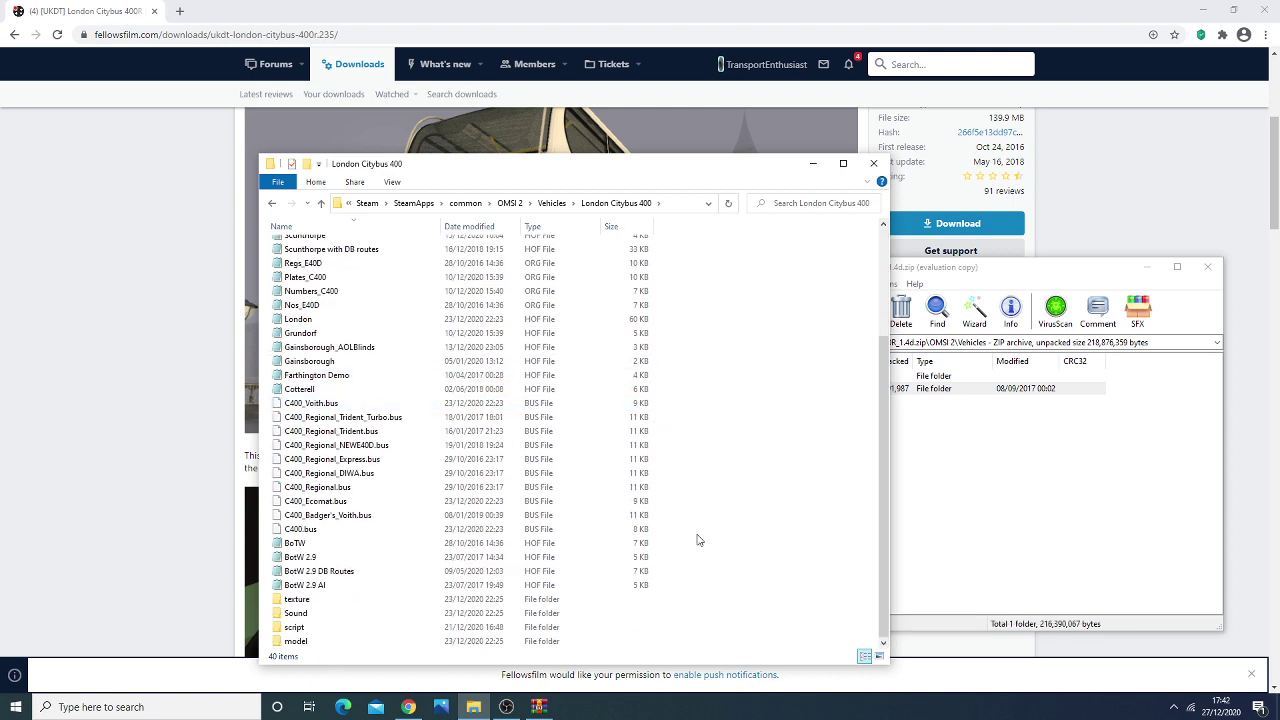
- Move the six C400_Regional .bus files and C400_Badger's_Voith.bus from the London Citybus 400 folder into the Vehicles folder
left_click(345, 418)
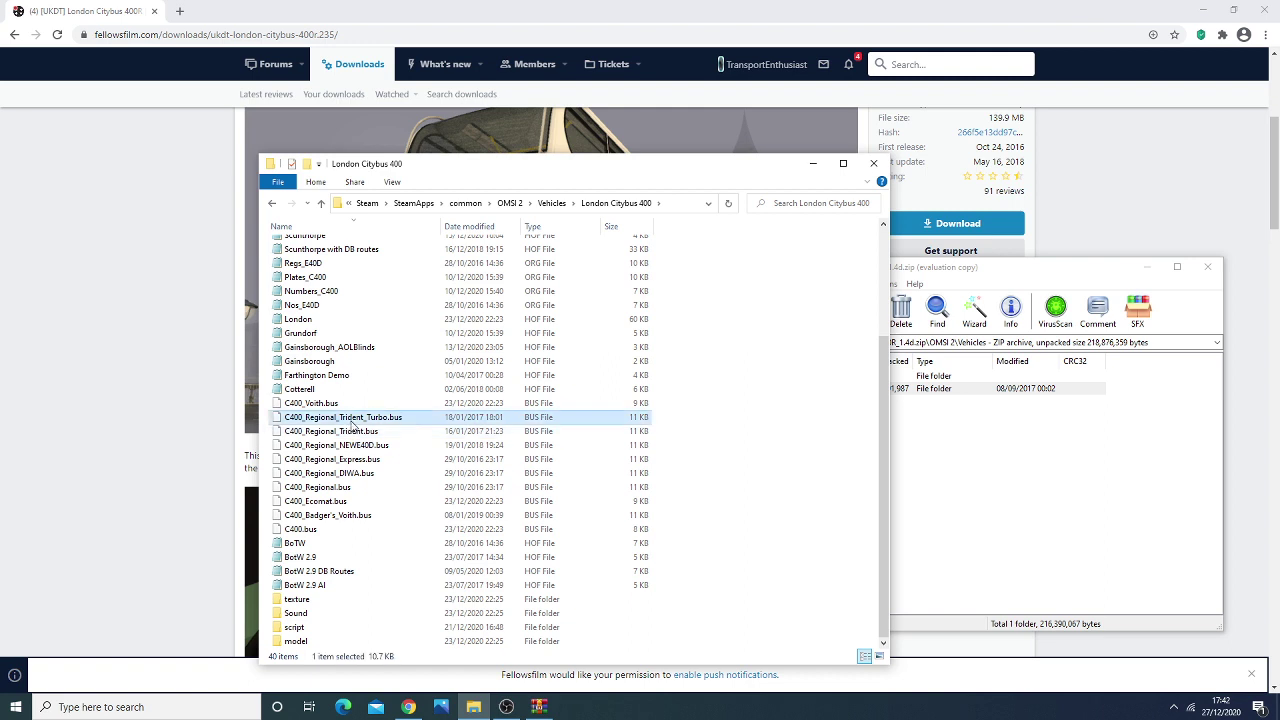
left_click(330, 487, "shift")
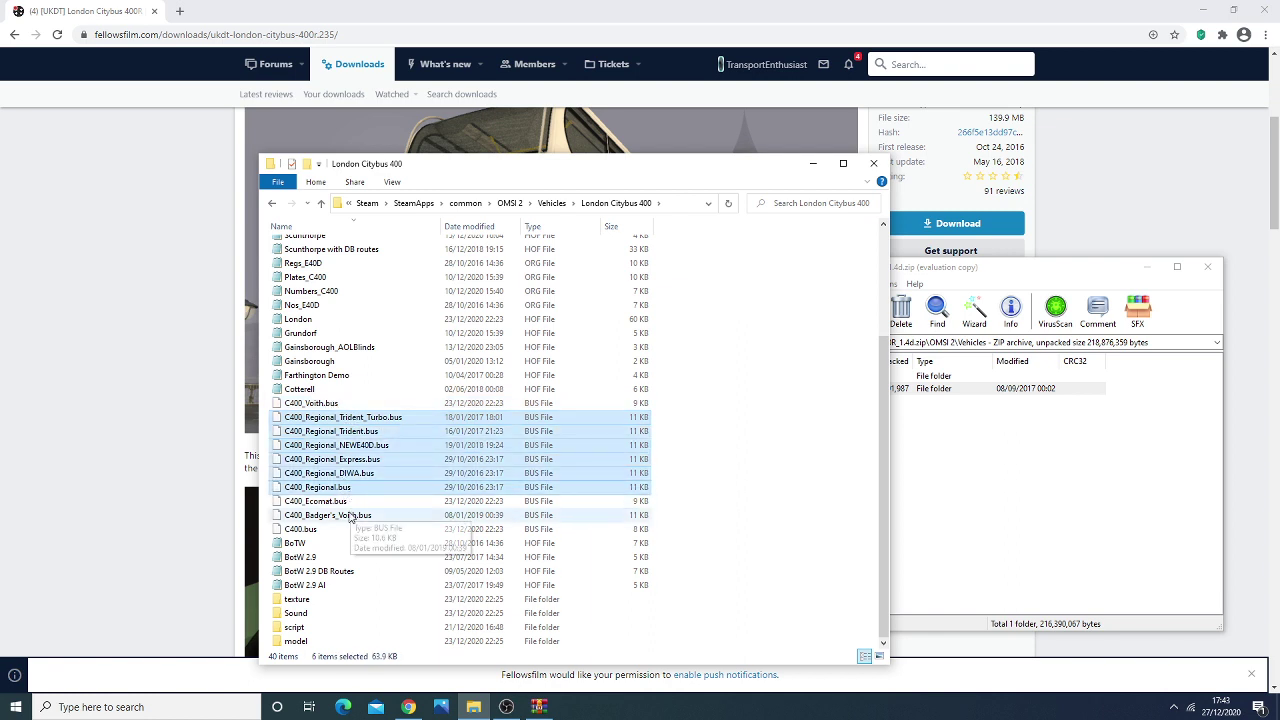
left_click(330, 515, "ctrl")
right_click(377, 477)
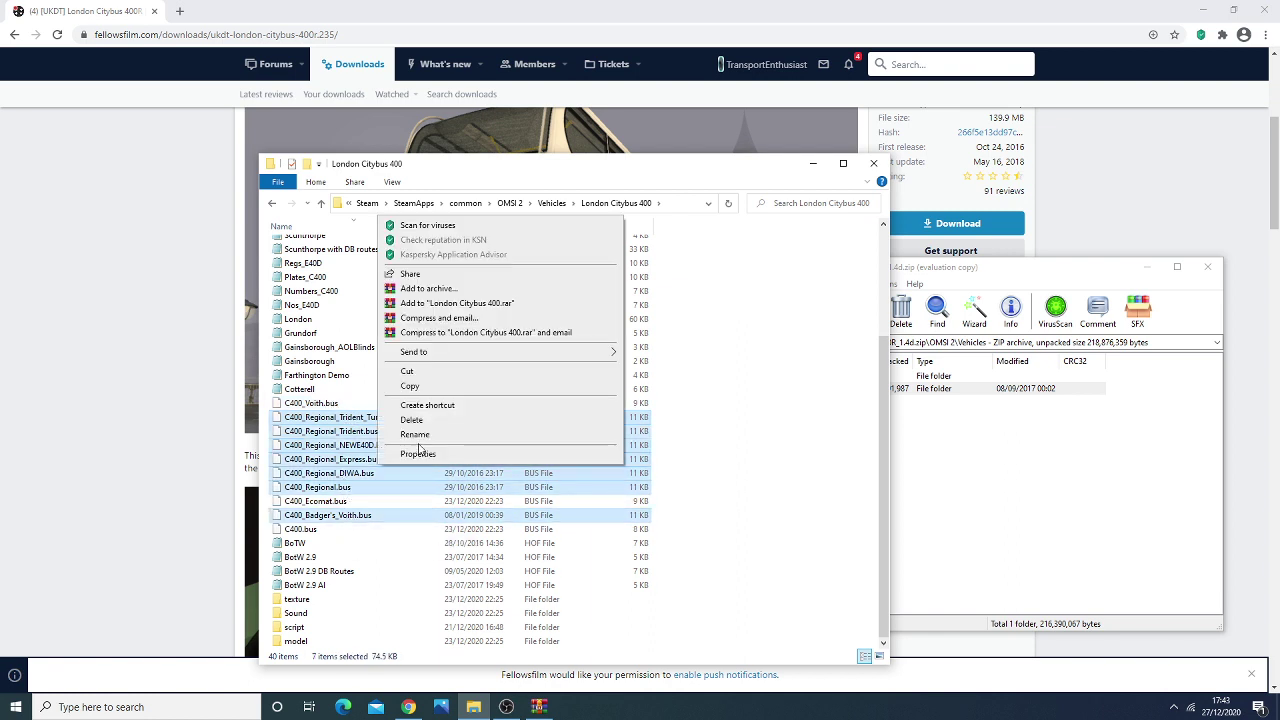
left_click(428, 385)
left_click(272, 203)
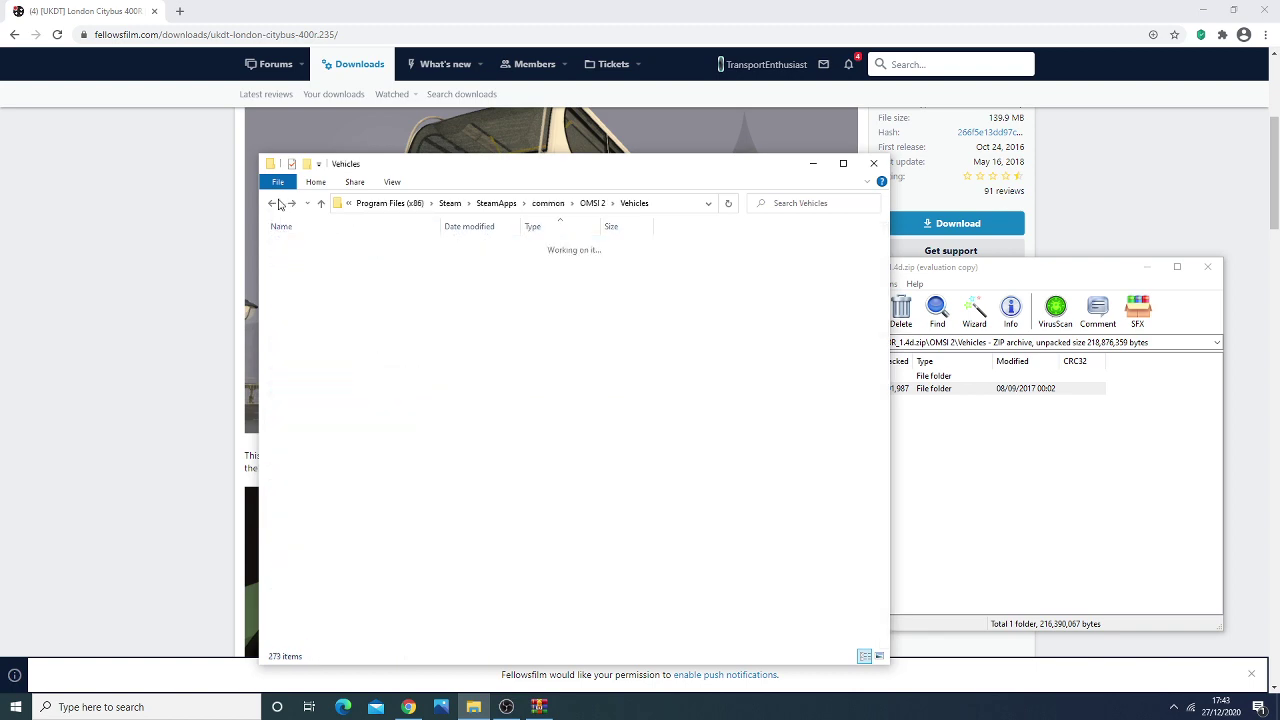
scroll(670, 421, "down", 20)
right_click(722, 421)
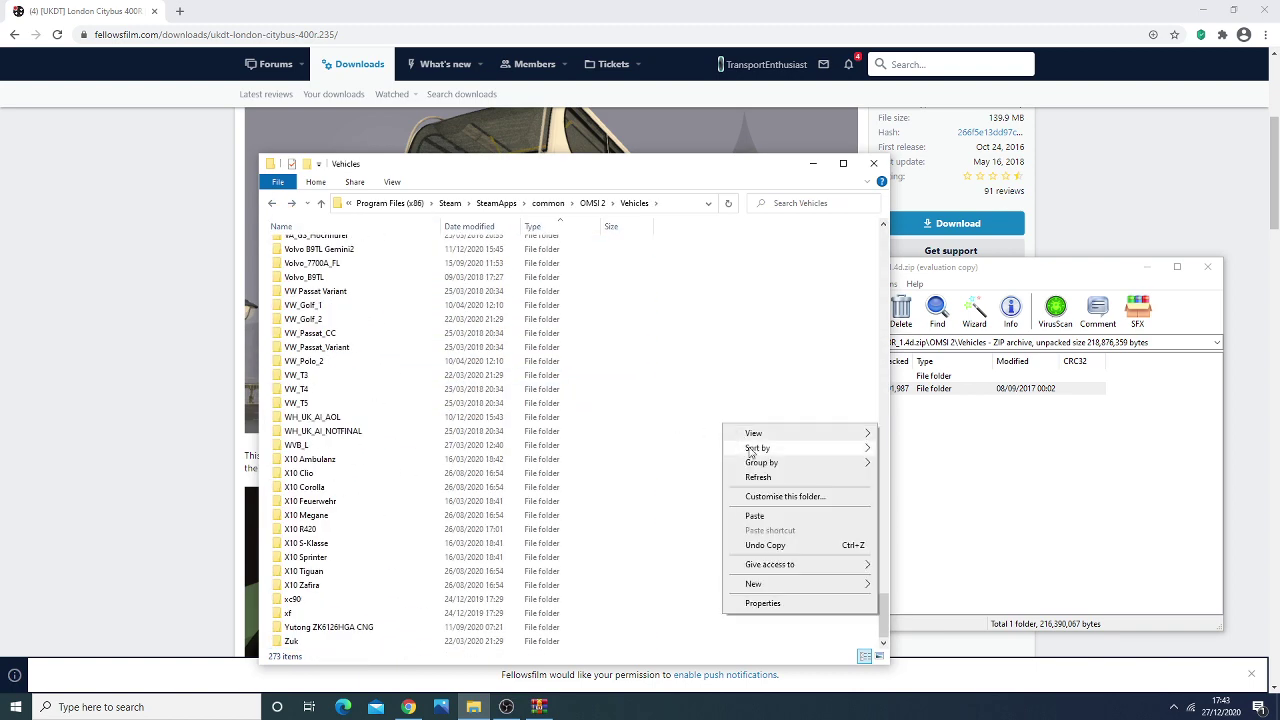
left_click(741, 521)
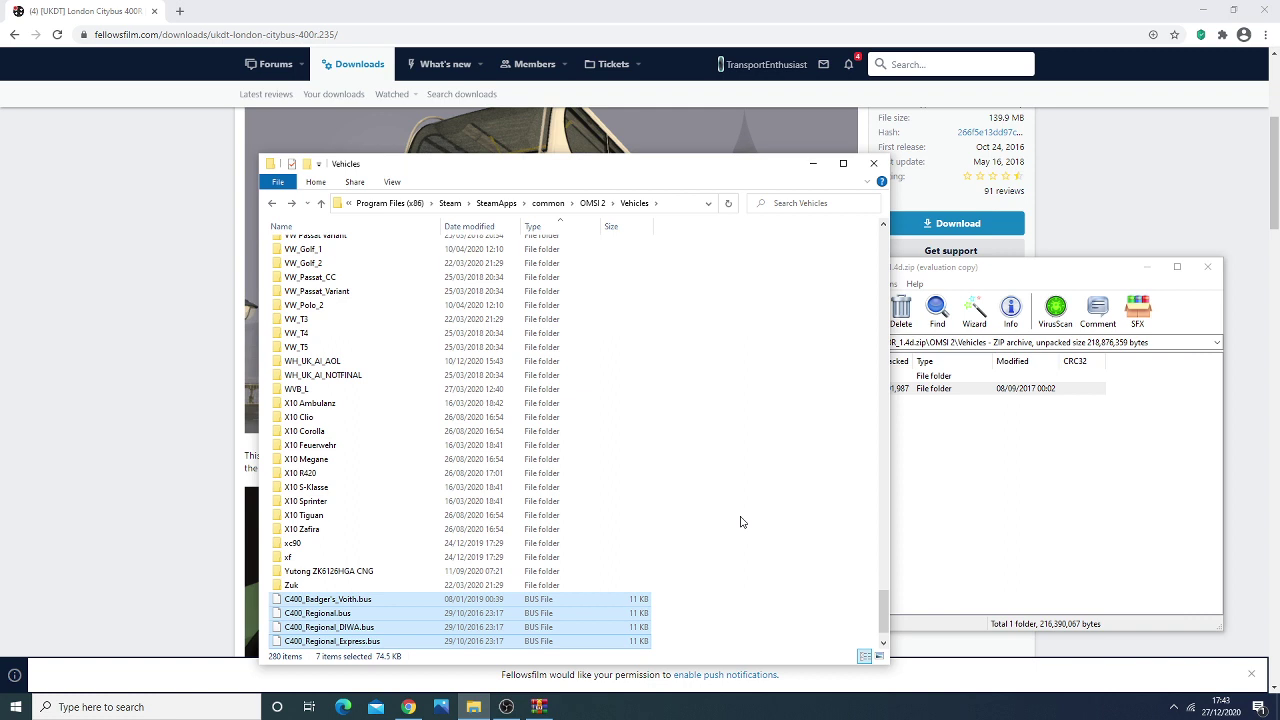
- Cut the seven C400 .bus files in Vehicles and create a folder there named "C400r bus file backup"
scroll(741, 521, "down", 1)
right_click(520, 599)
left_click(551, 495)
right_click(757, 598)
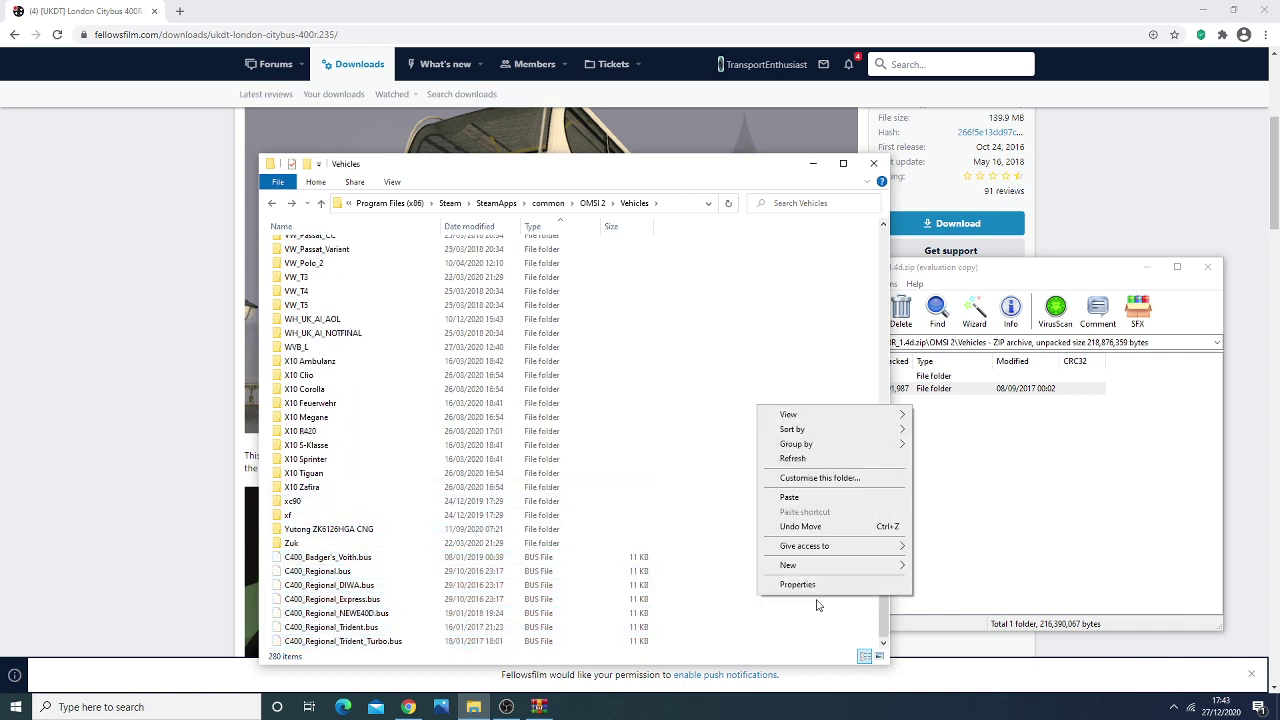
mouse_move(800, 565)
left_click(970, 384)
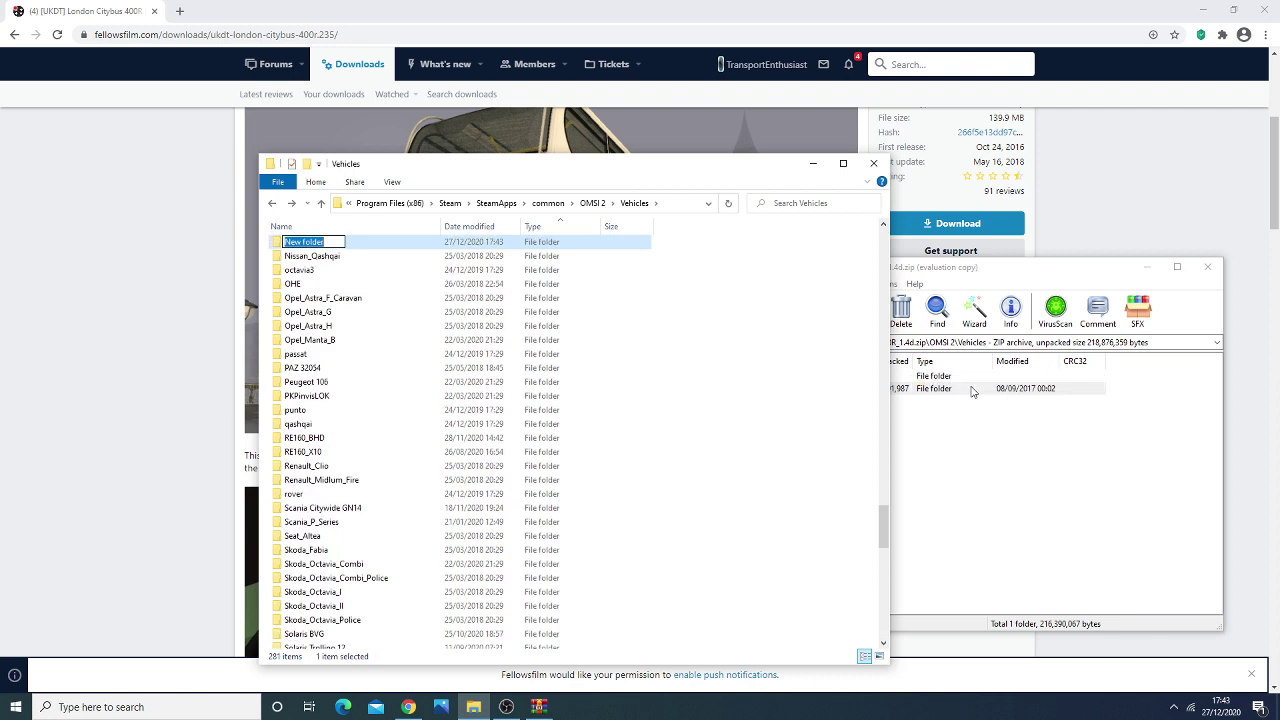
type("C400r bus file backup")
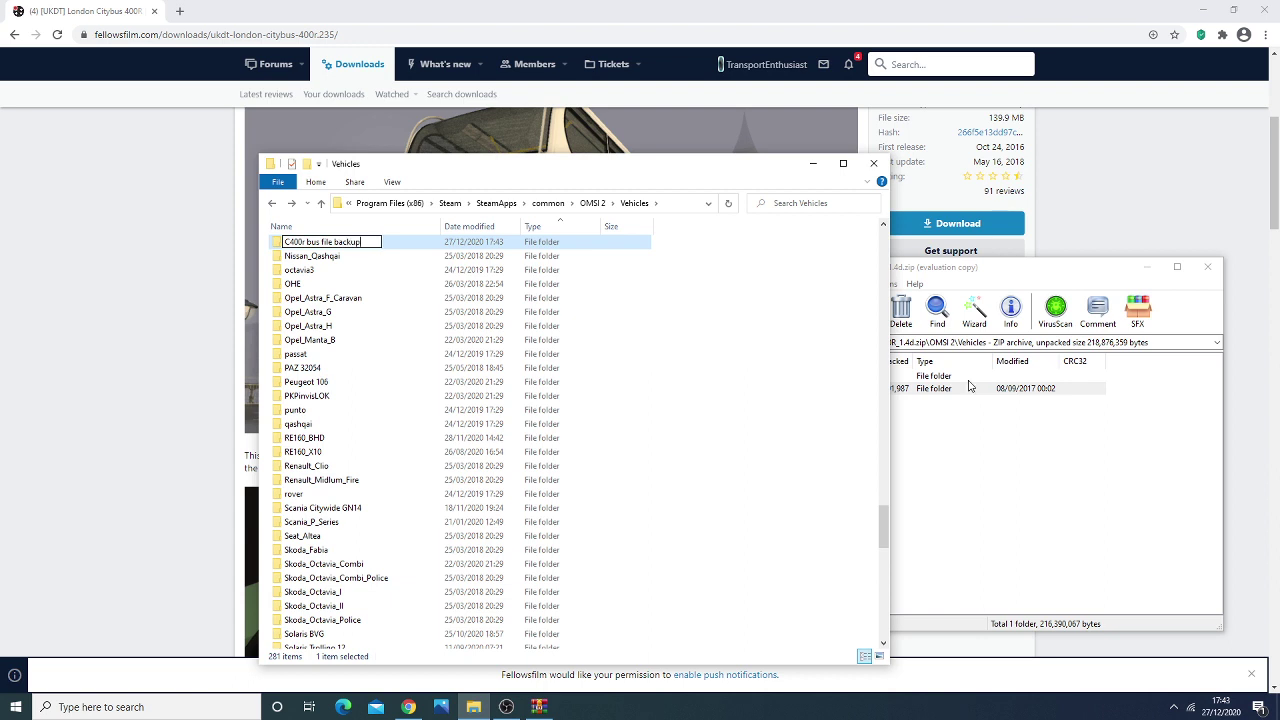
key("Return")
- Paste the seven cut .bus files into the "C400r bus file backup" folder
double_click(320, 242)
right_click(503, 346)
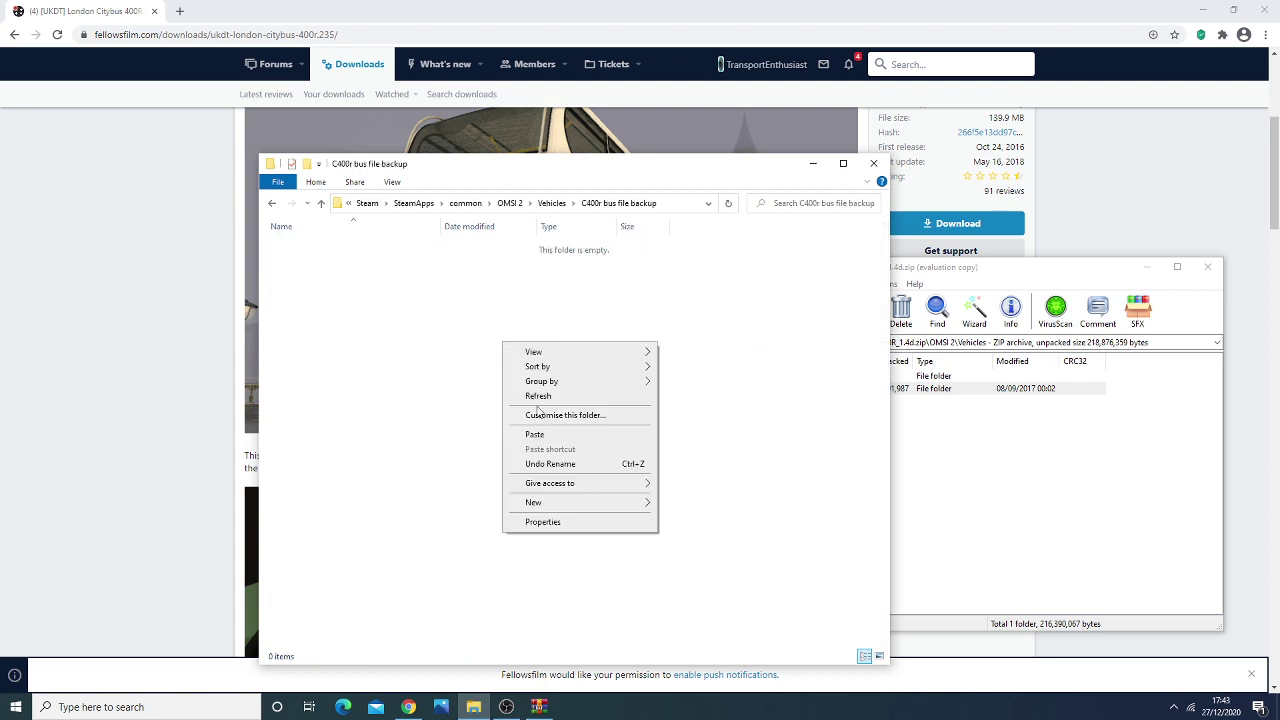
left_click(535, 434)
left_click(388, 391)
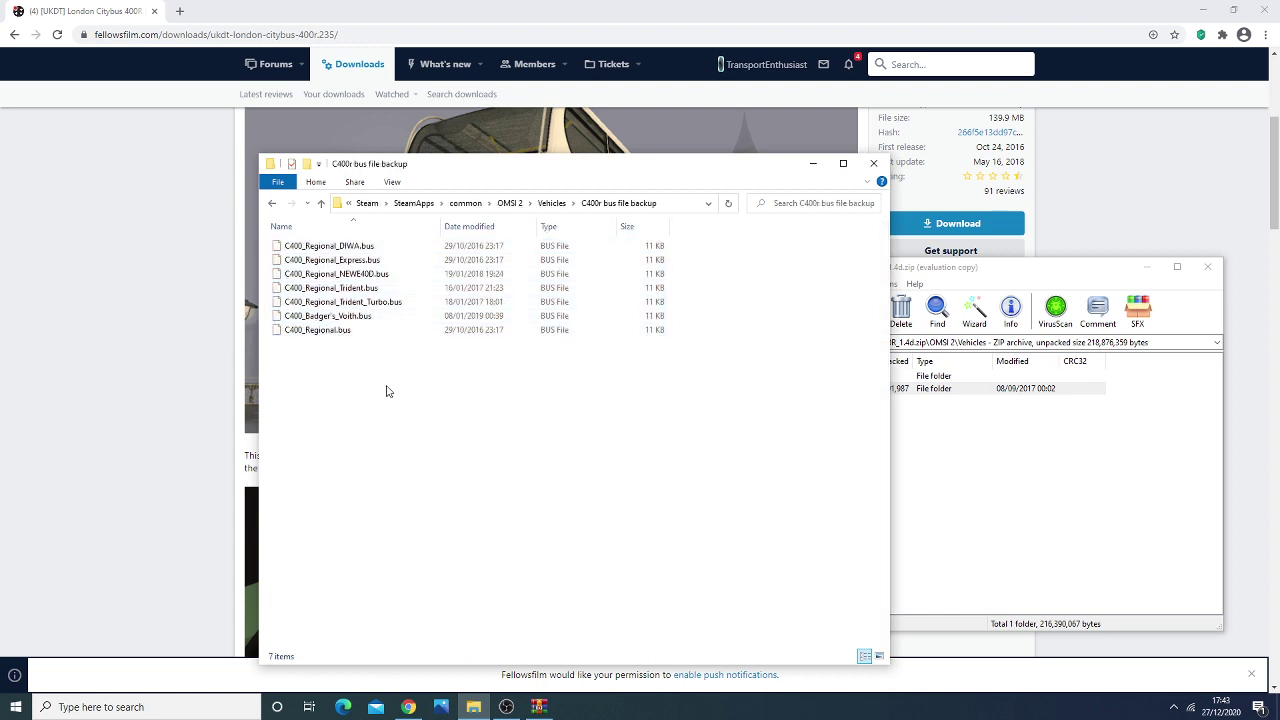
- Return to the Vehicles folder and look through its list of vehicle folders
left_click(271, 203)
scroll(470, 390, "down", 20)
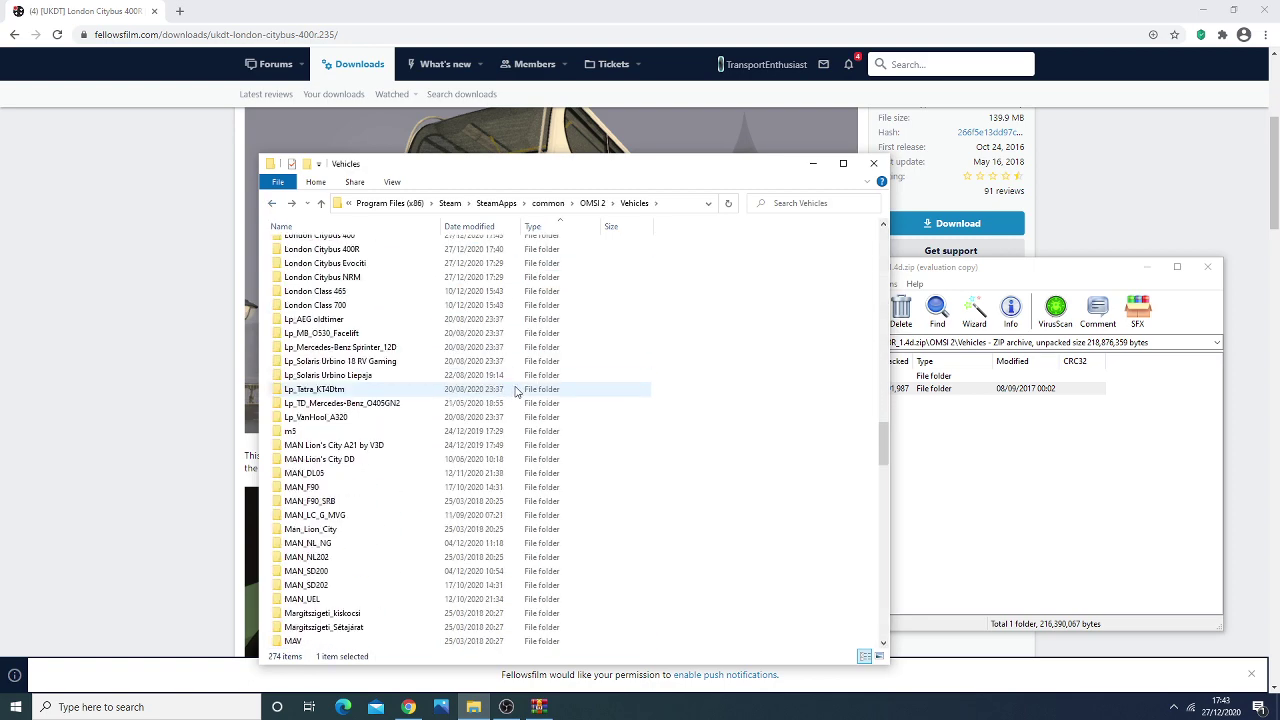
scroll(500, 395, "down", 12)
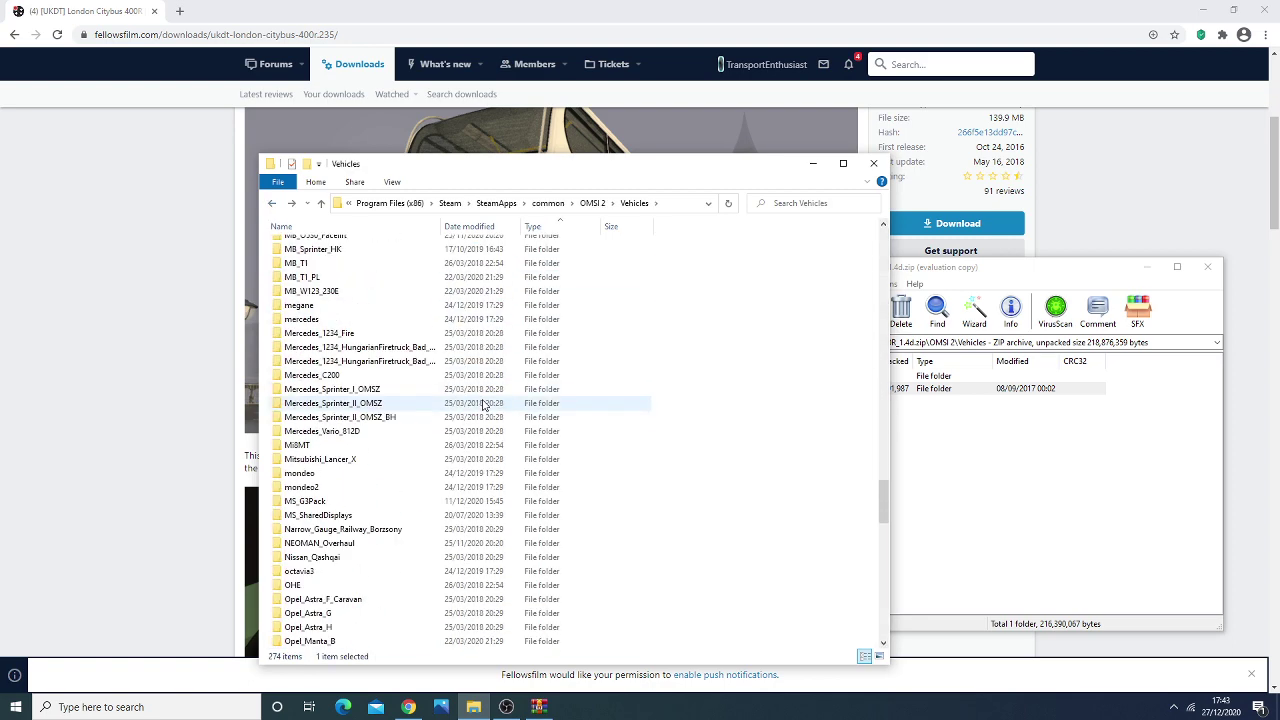
scroll(483, 403, "down", 20)
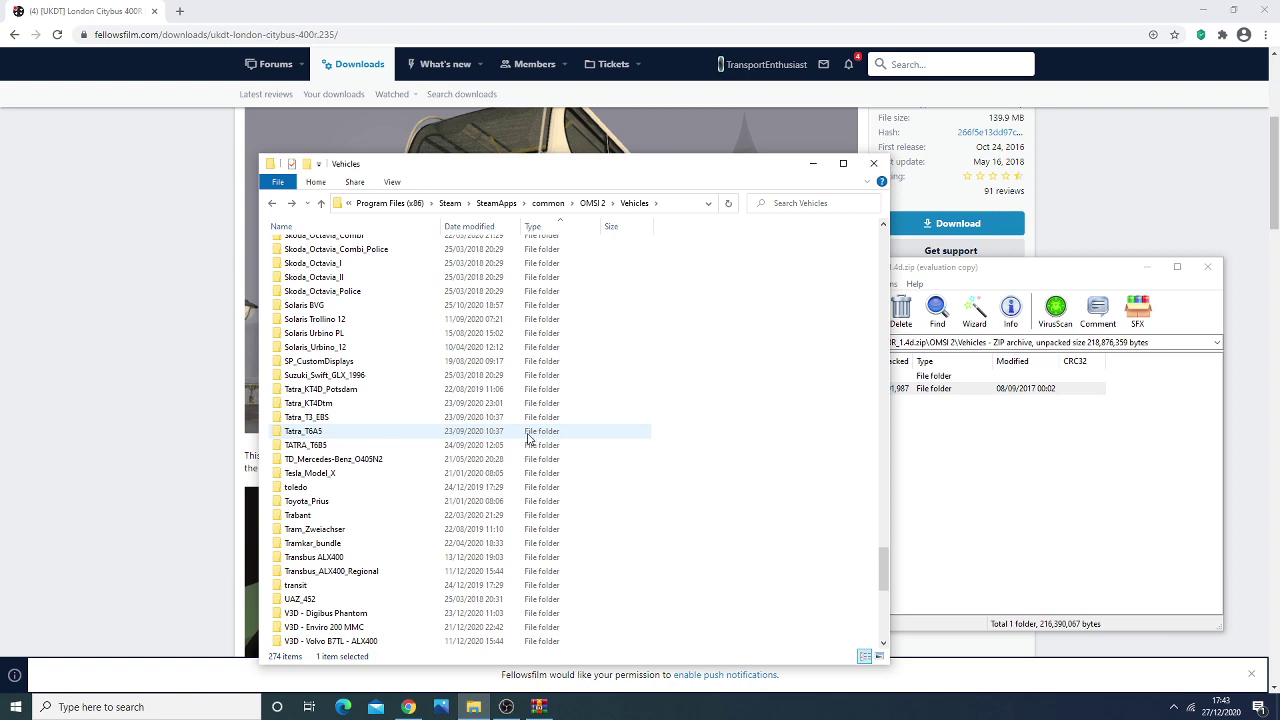
scroll(600, 378, "down", 6)
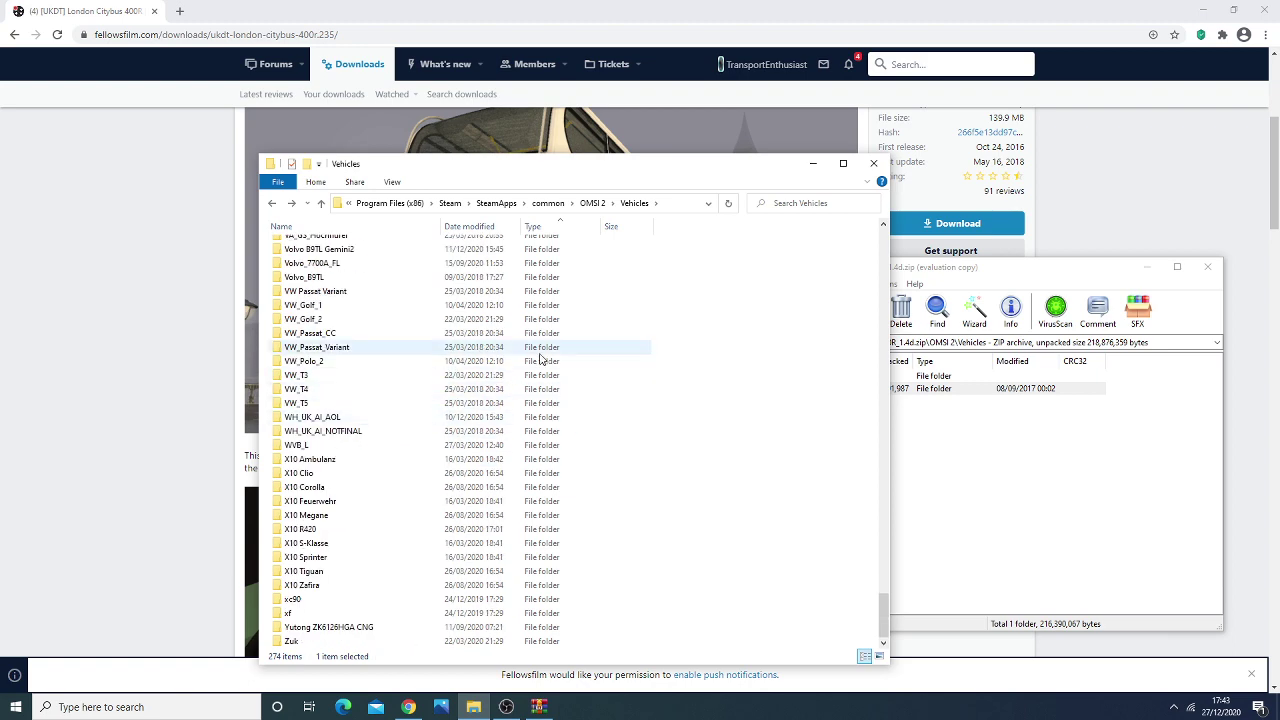
scroll(365, 316, "up", 3)
scroll(365, 316, "up", 7)
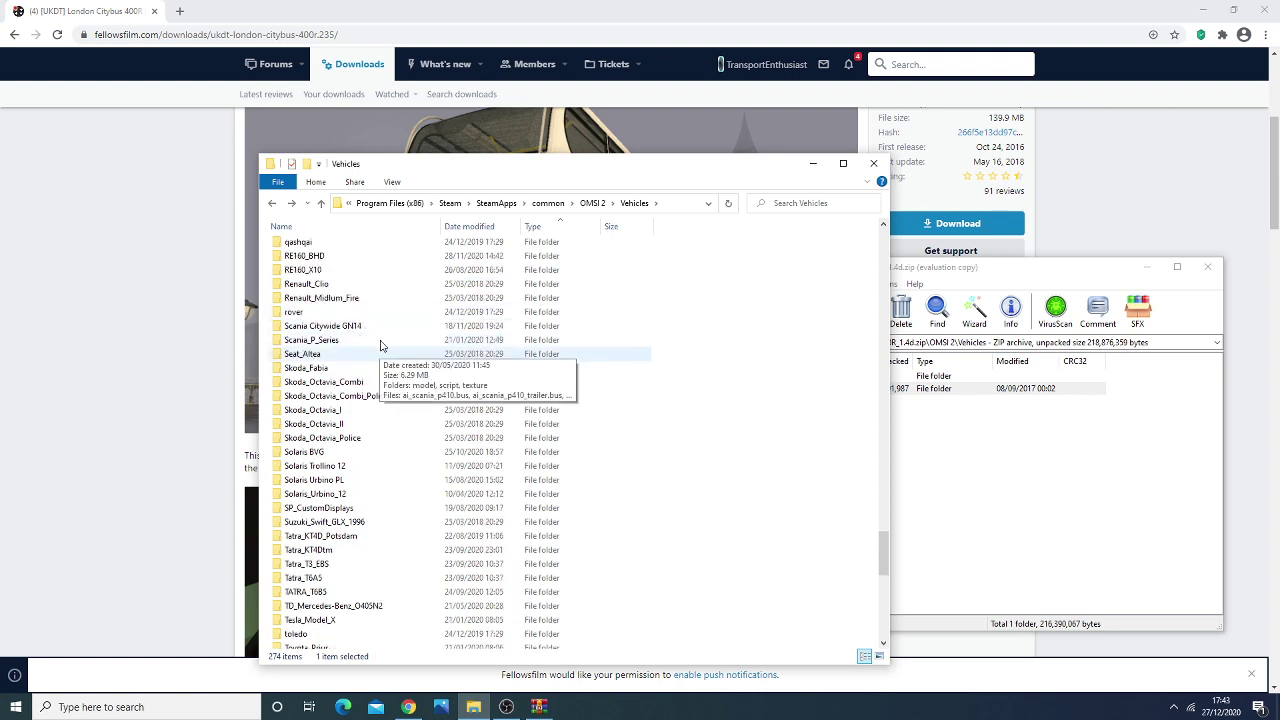
scroll(388, 350, "up", 3)
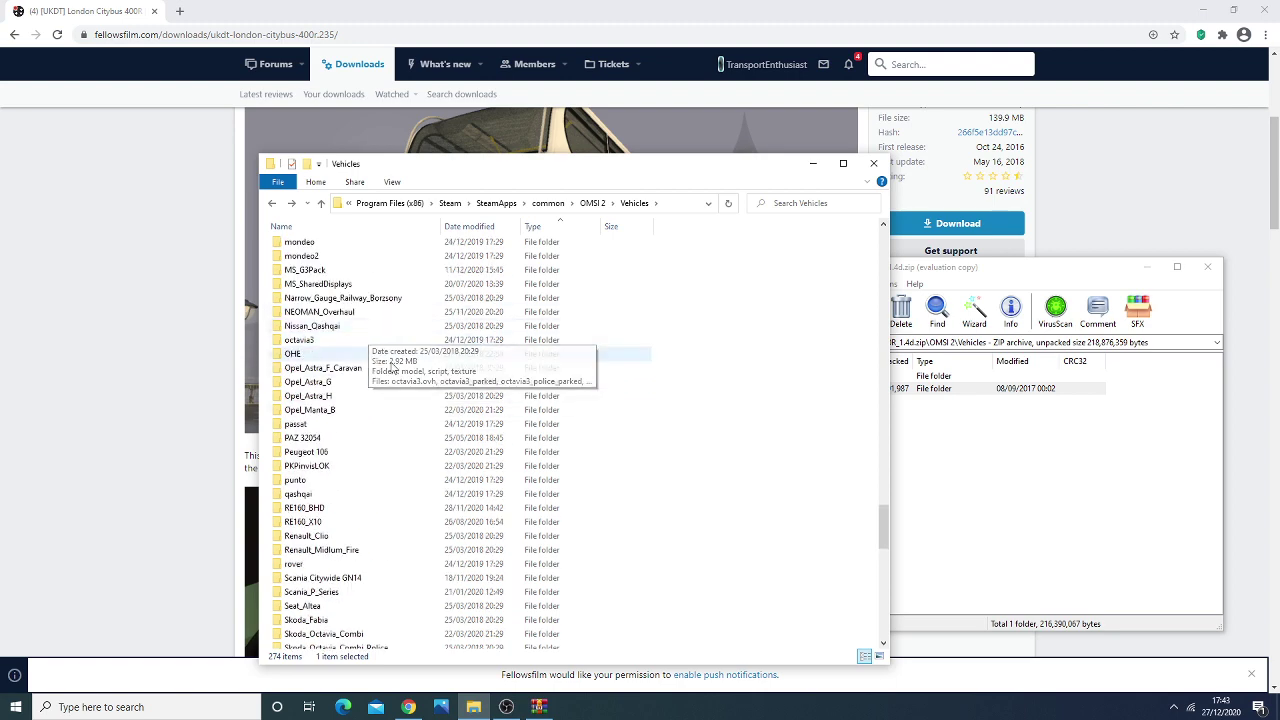
scroll(395, 377, "down", 4)
scroll(395, 377, "down", 12)
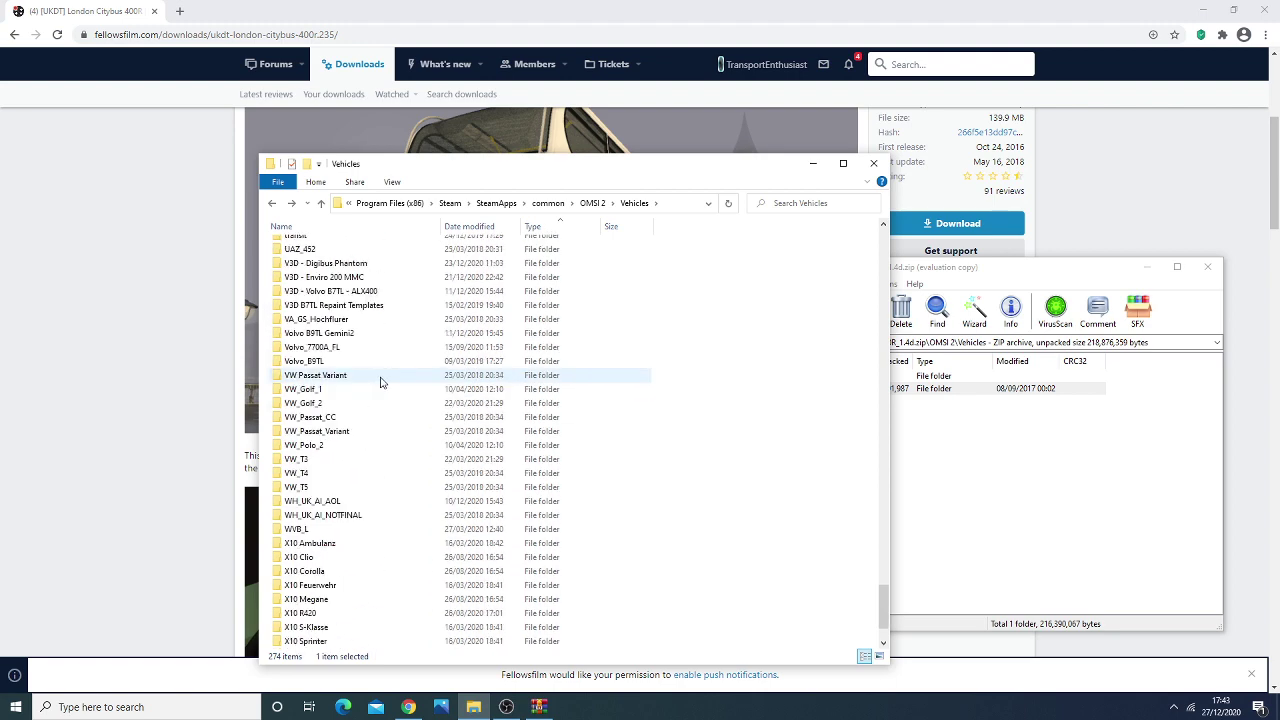
- Minimise the Vehicles folder window and close the WinRAR archive window
left_click(812, 163)
left_click(1208, 267)
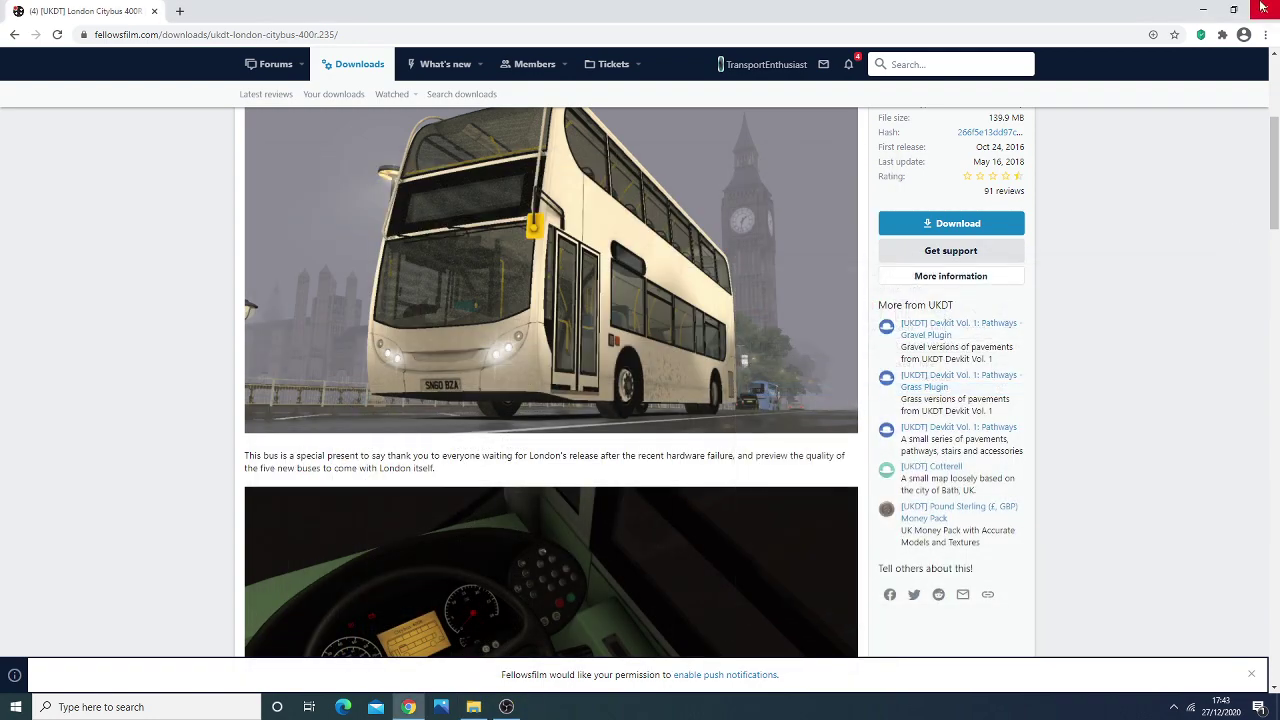
- Minimise the browser and start OMSI 2 from the desktop, with the OMSI 2 option chosen in the launcher
left_click(1203, 10)
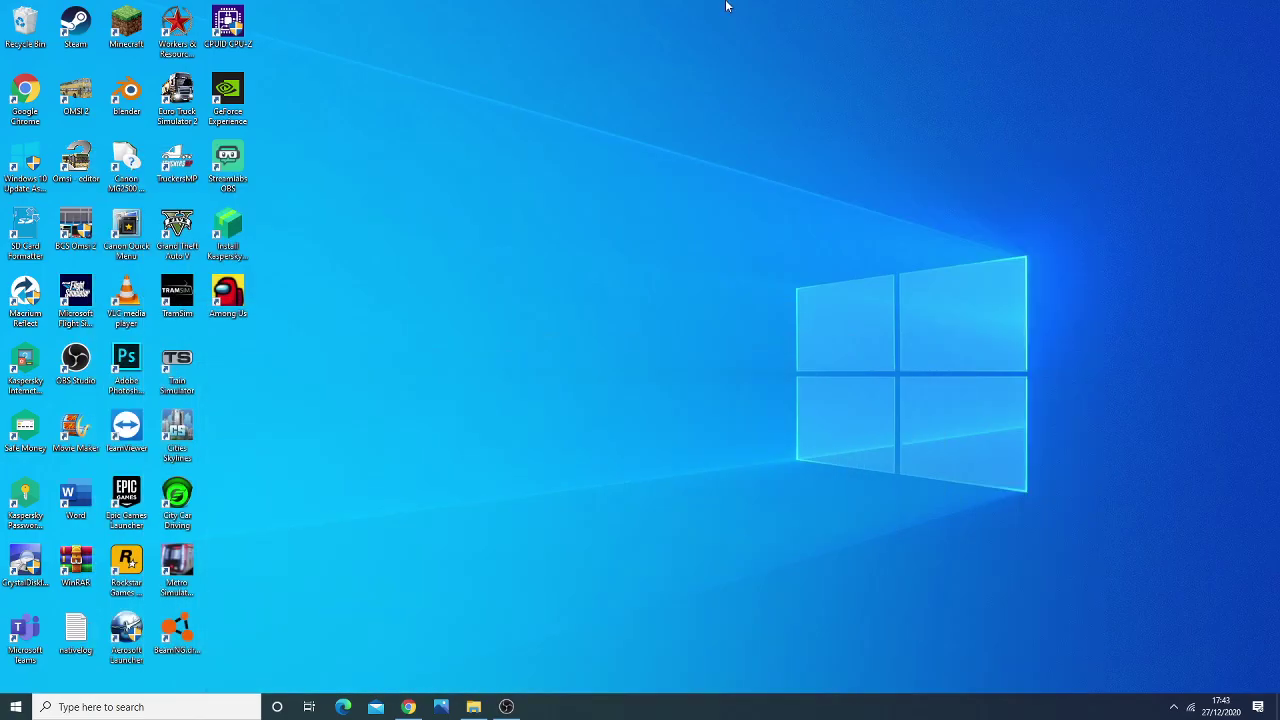
double_click(80, 91)
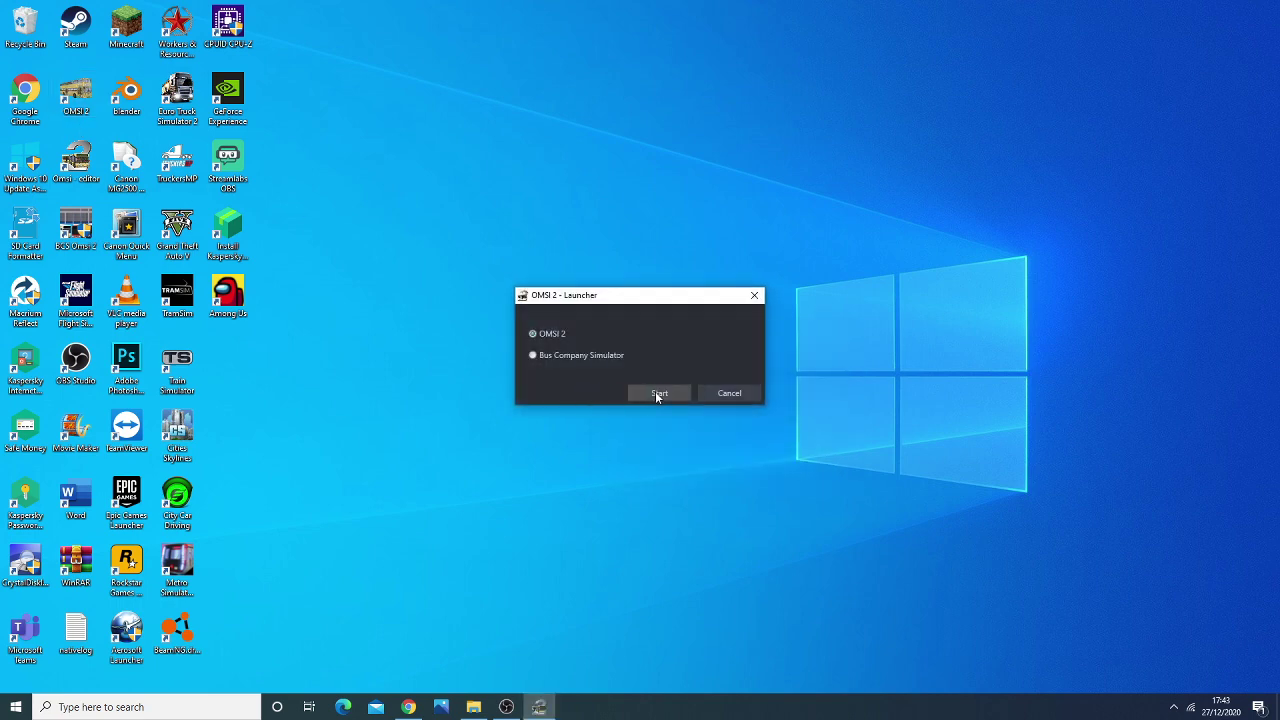
left_click(659, 393)
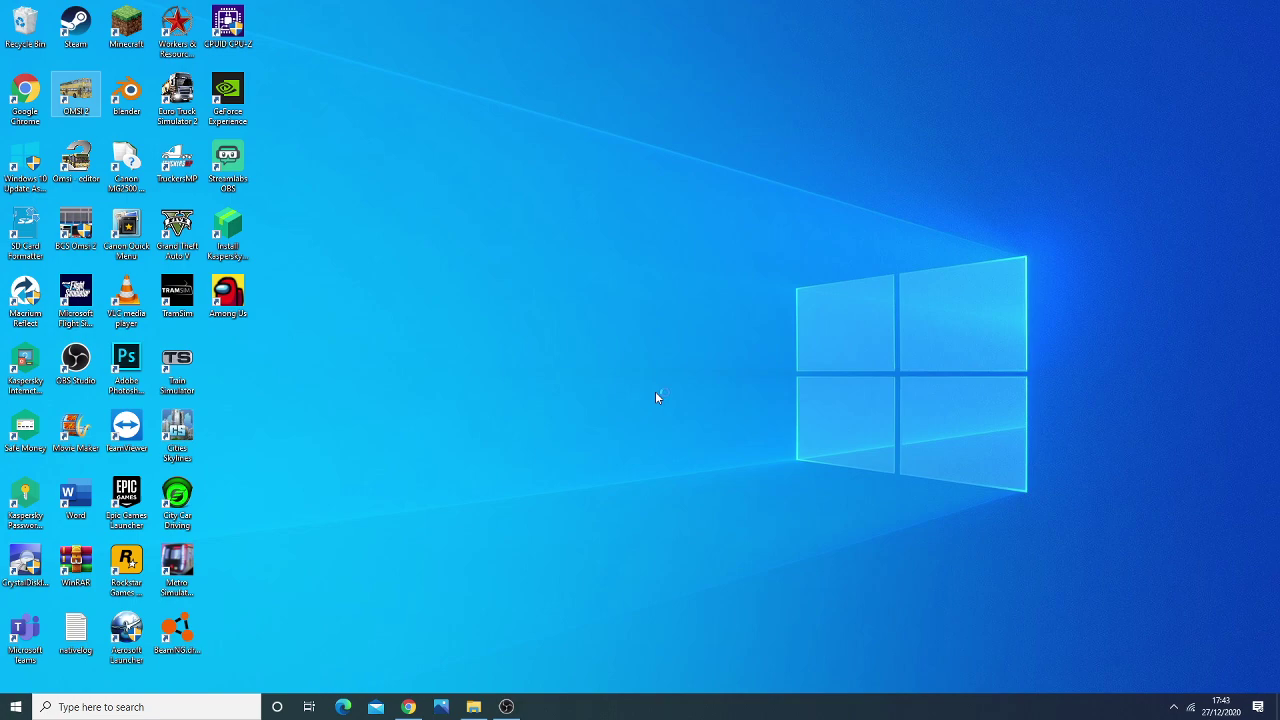
left_click(506, 706)
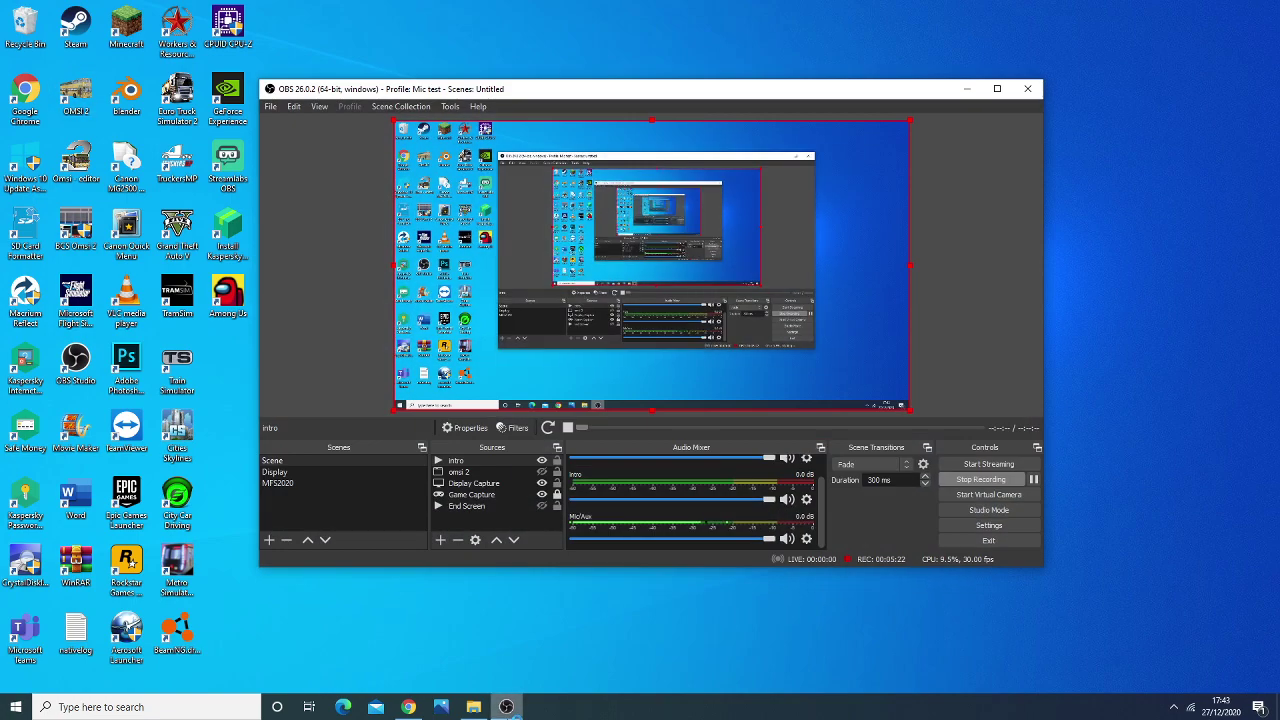
key("alt+Tab")
key("alt+Tab")
key("alt+Tab")
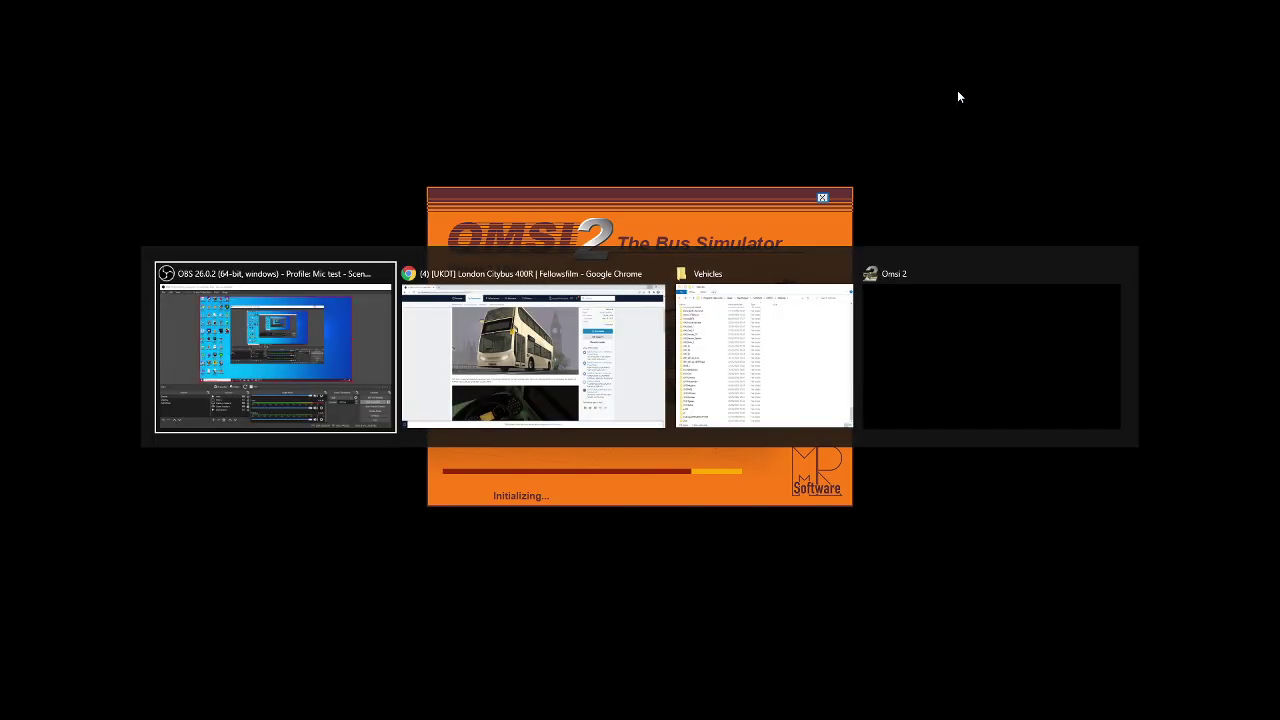
key("alt+Tab")
key("alt+Tab")
key("alt+Tab")
key("alt+Tab")
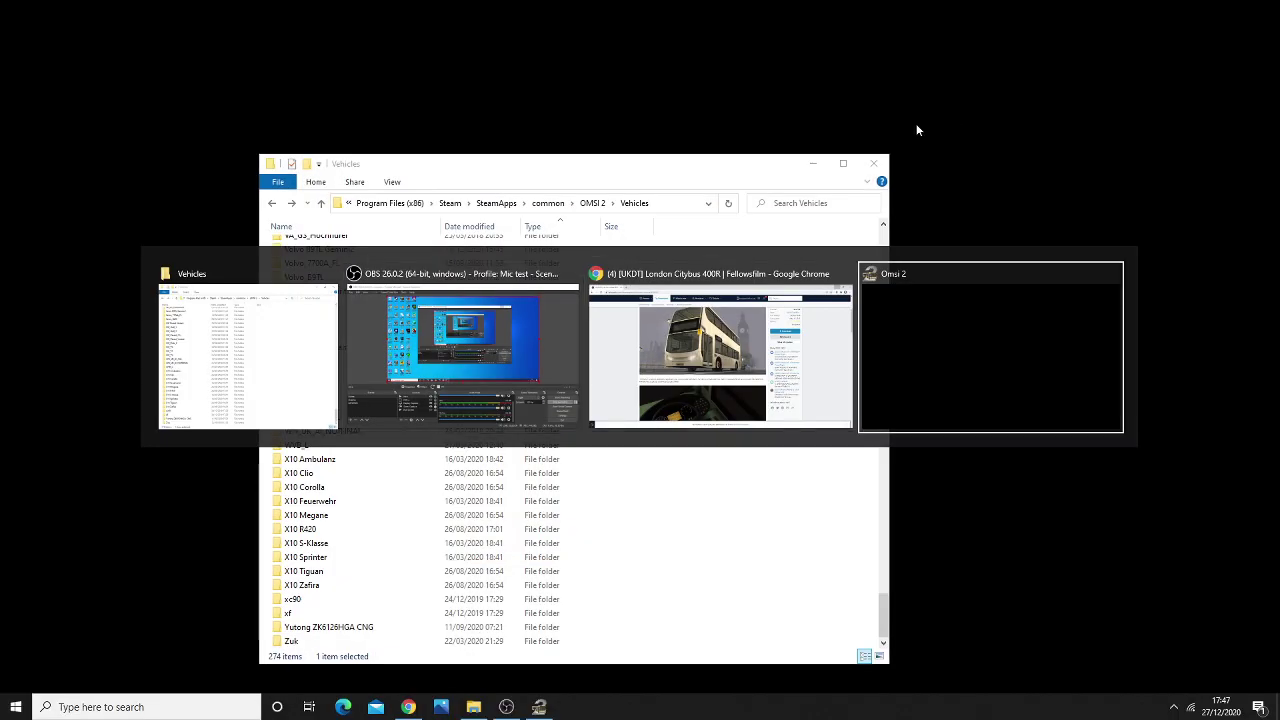
key("alt+Tab")
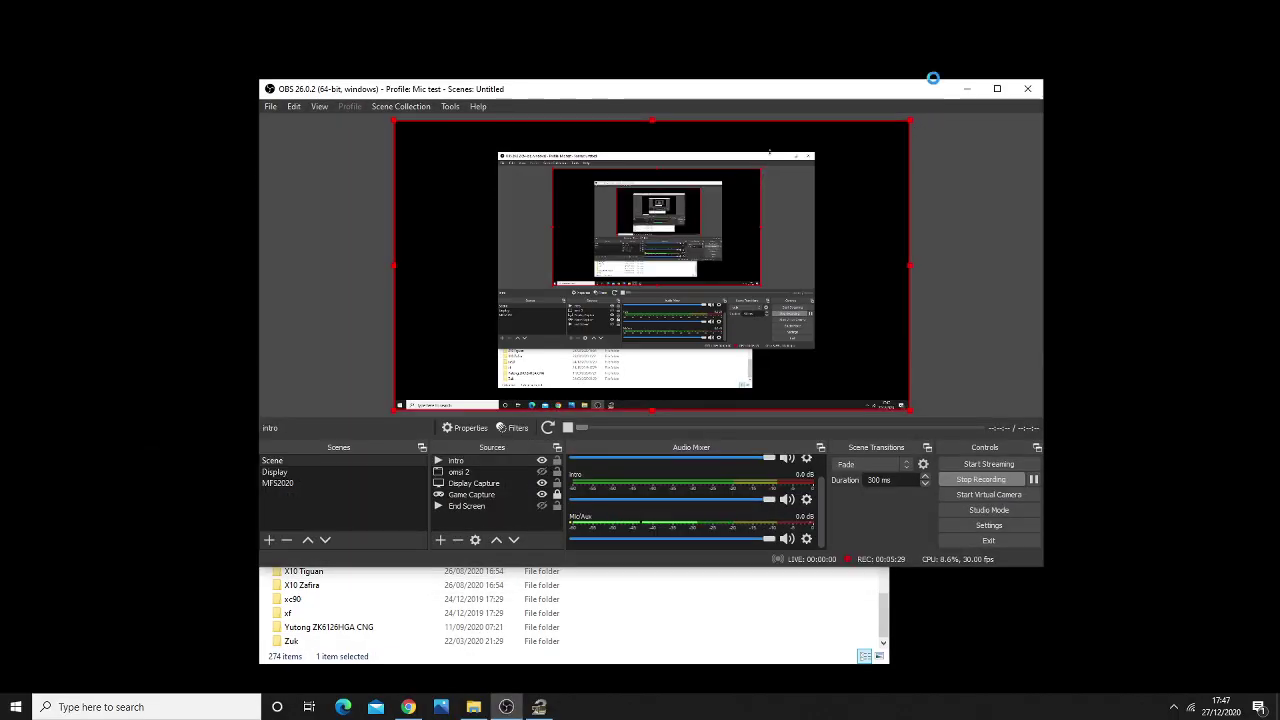
left_click(966, 89)
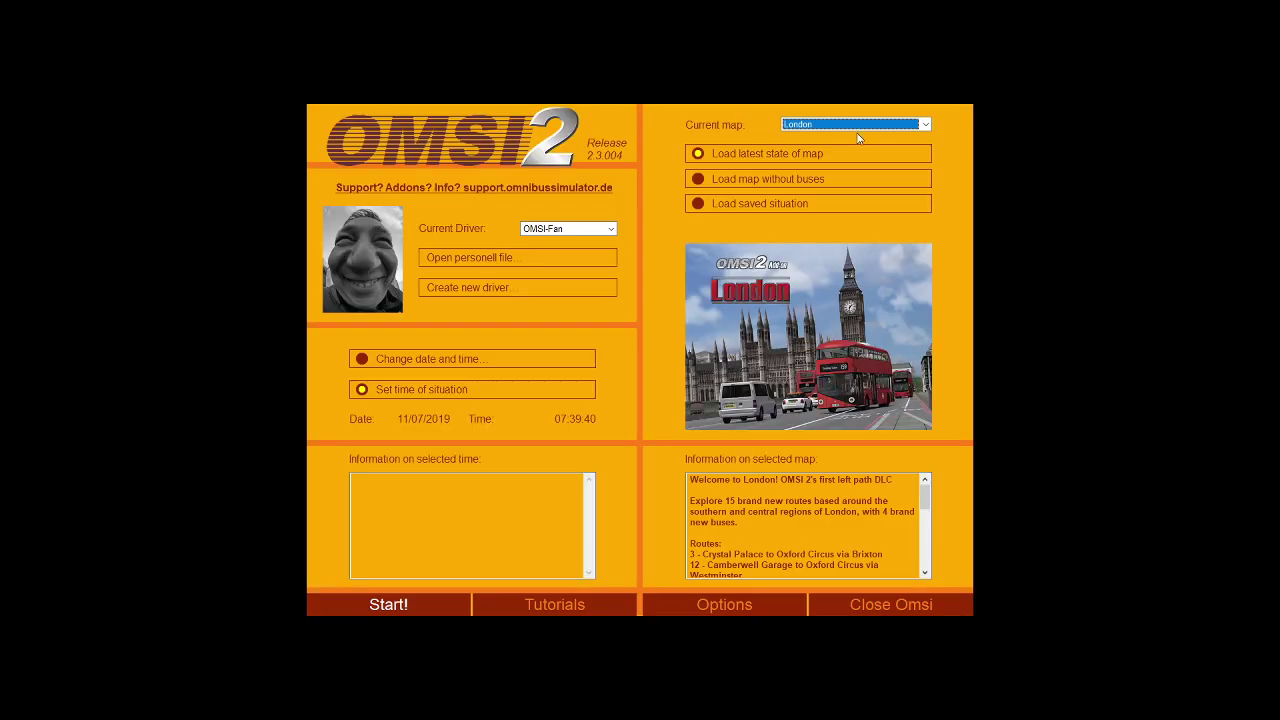
- Choose Yorkshire 2.0 as the current map and set it to load without buses
left_click(881, 121)
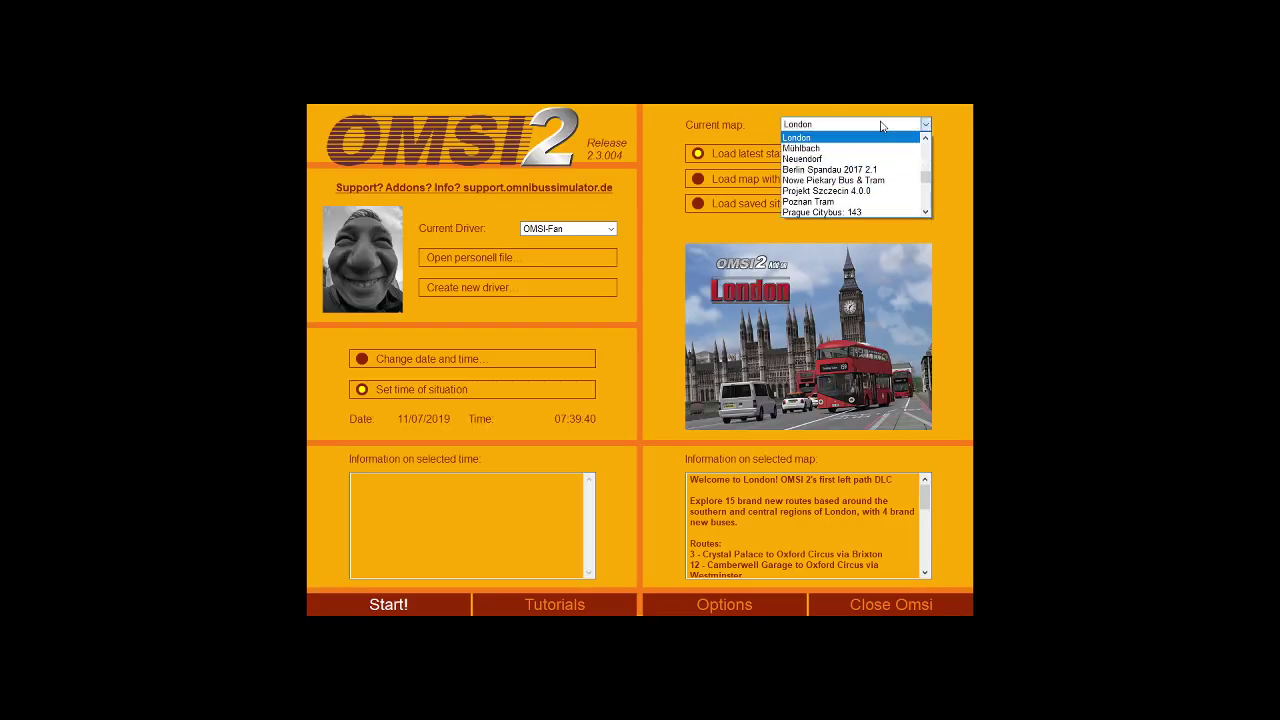
scroll(828, 190, "down", 10)
left_click(828, 203)
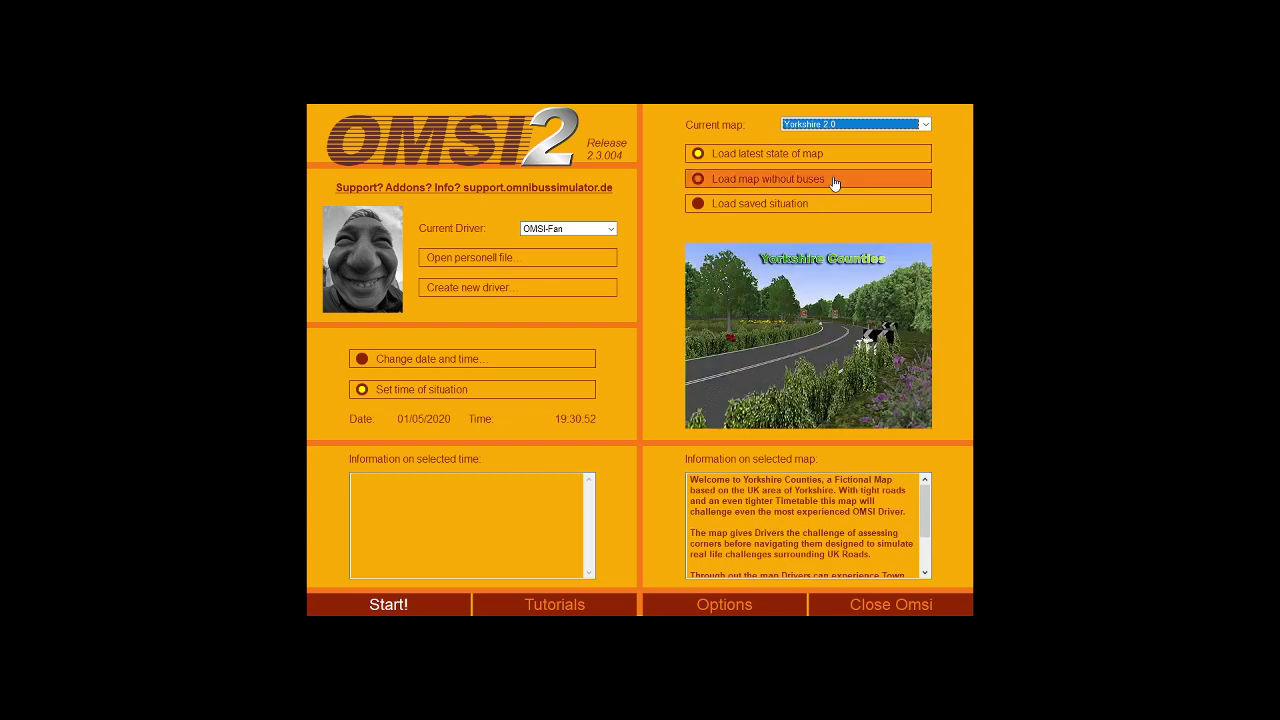
left_click(835, 183)
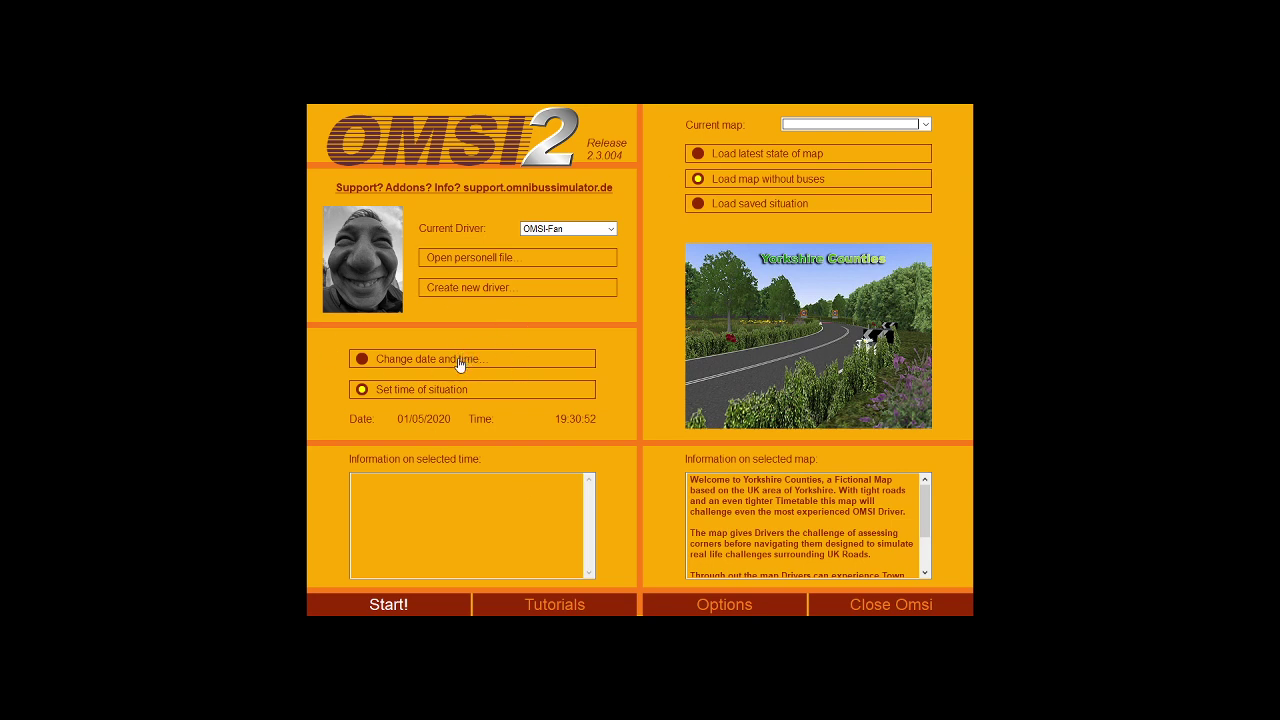
- Set the situation's date to 21/08/2014 and its time to 14:09:09, and start the map
left_click(536, 366)
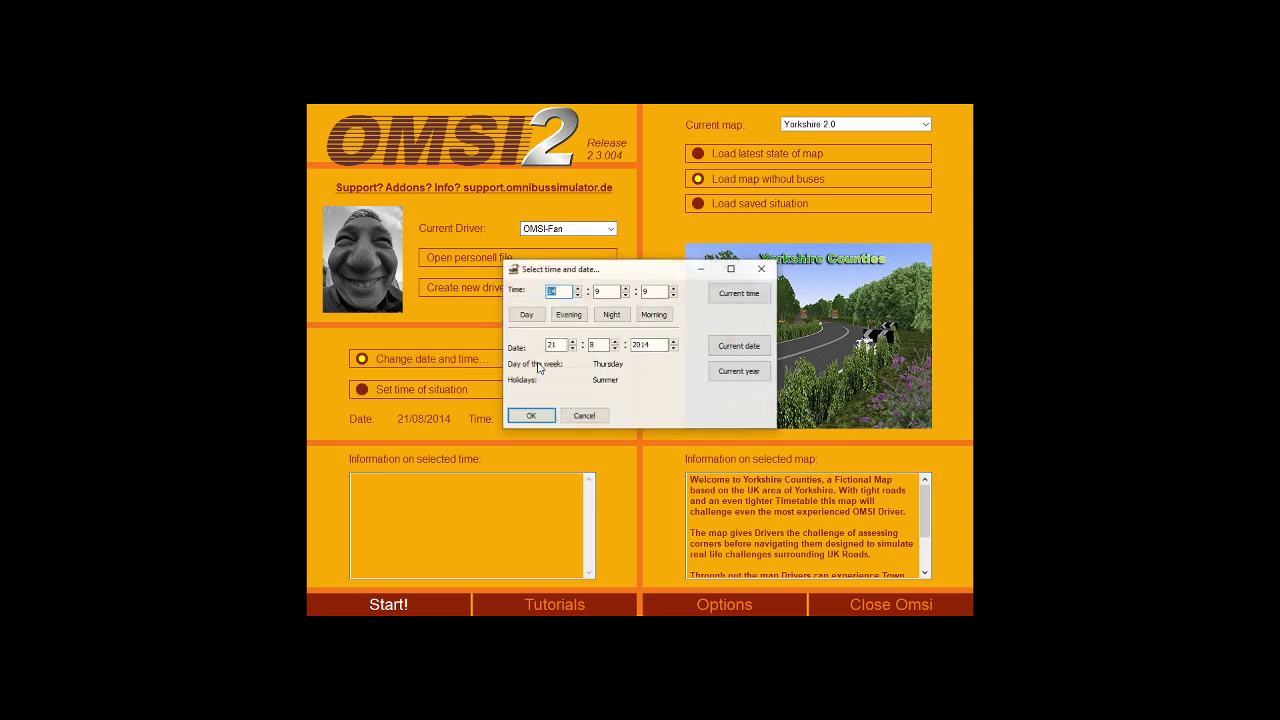
left_click(531, 416)
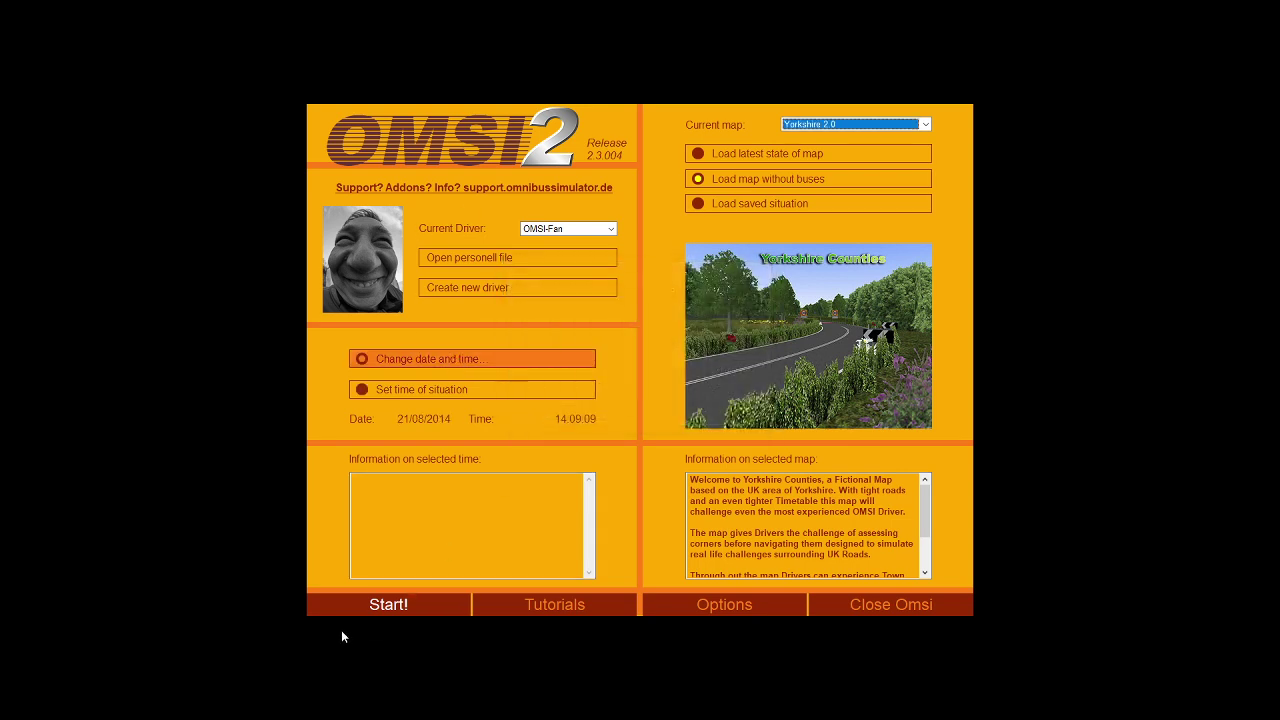
left_click(357, 612)
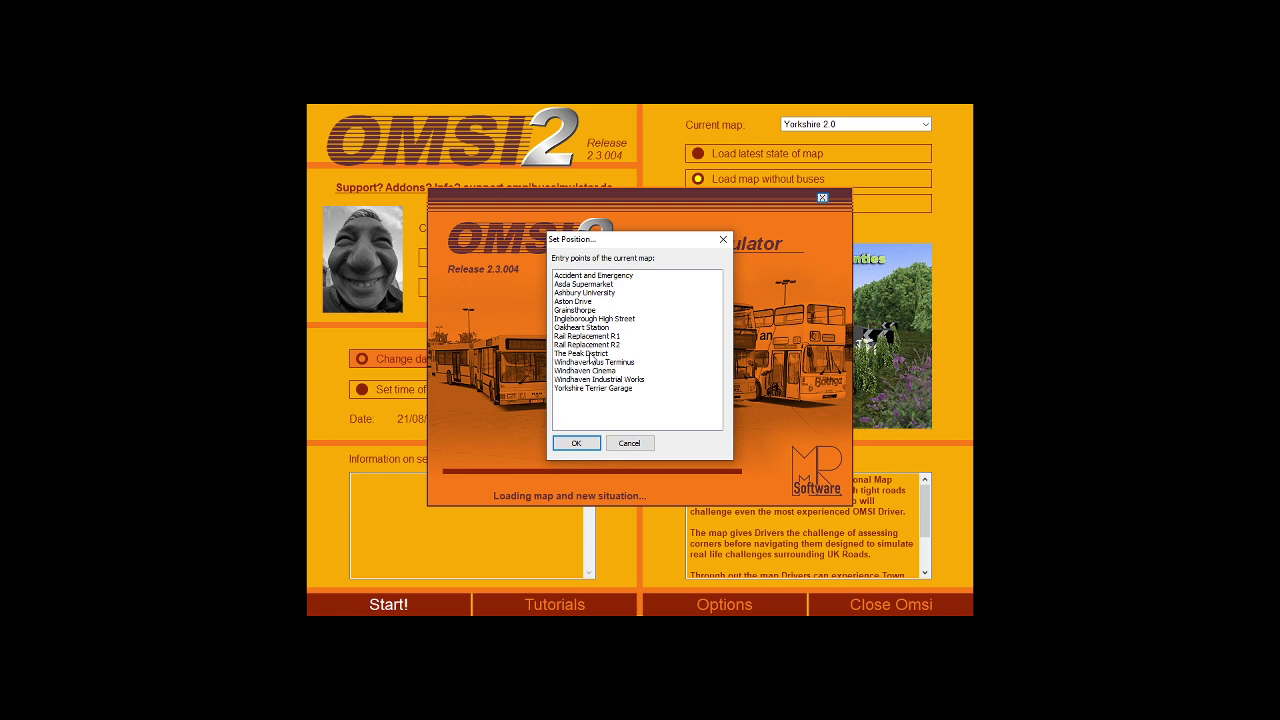
- Select Windhaven Bus Terminus as the map's entry point and confirm it
left_click(585, 354)
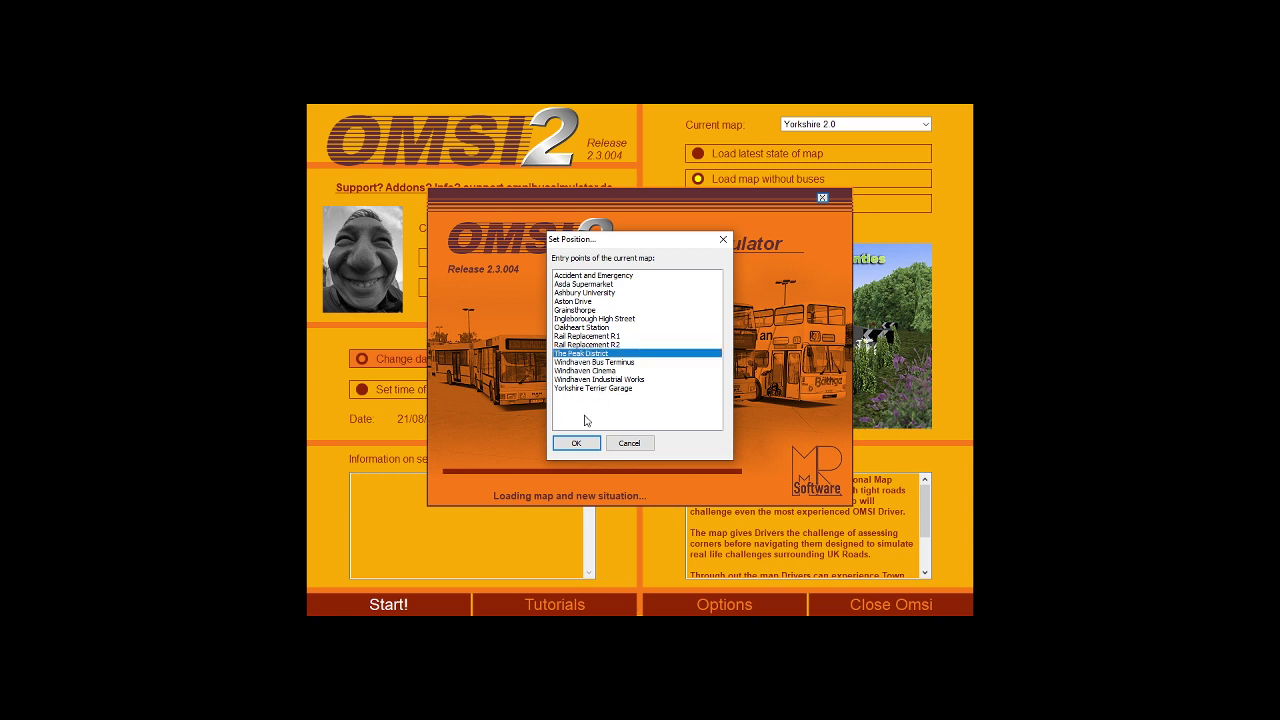
left_click(622, 363)
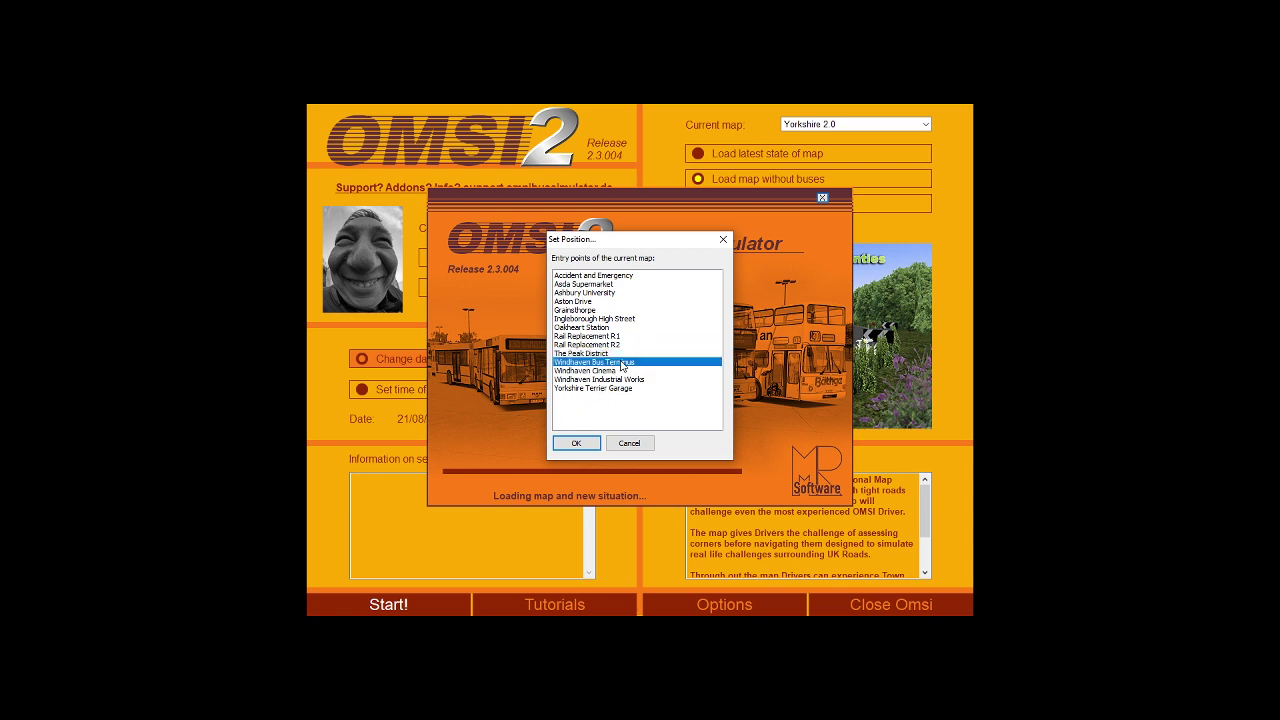
left_click(573, 444)
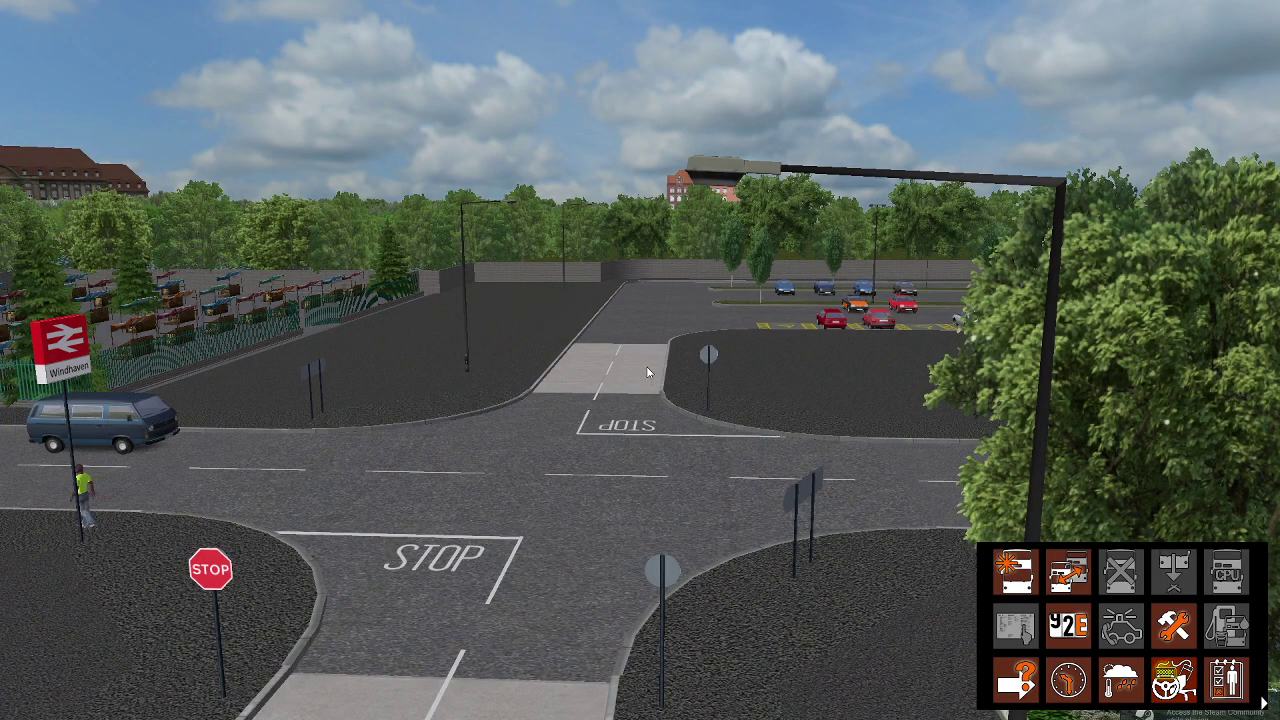
- Examine the AI buses under the canopy of the Windhaven bus terminus from the free camera
left_click_drag(686, 364, 854, 383)
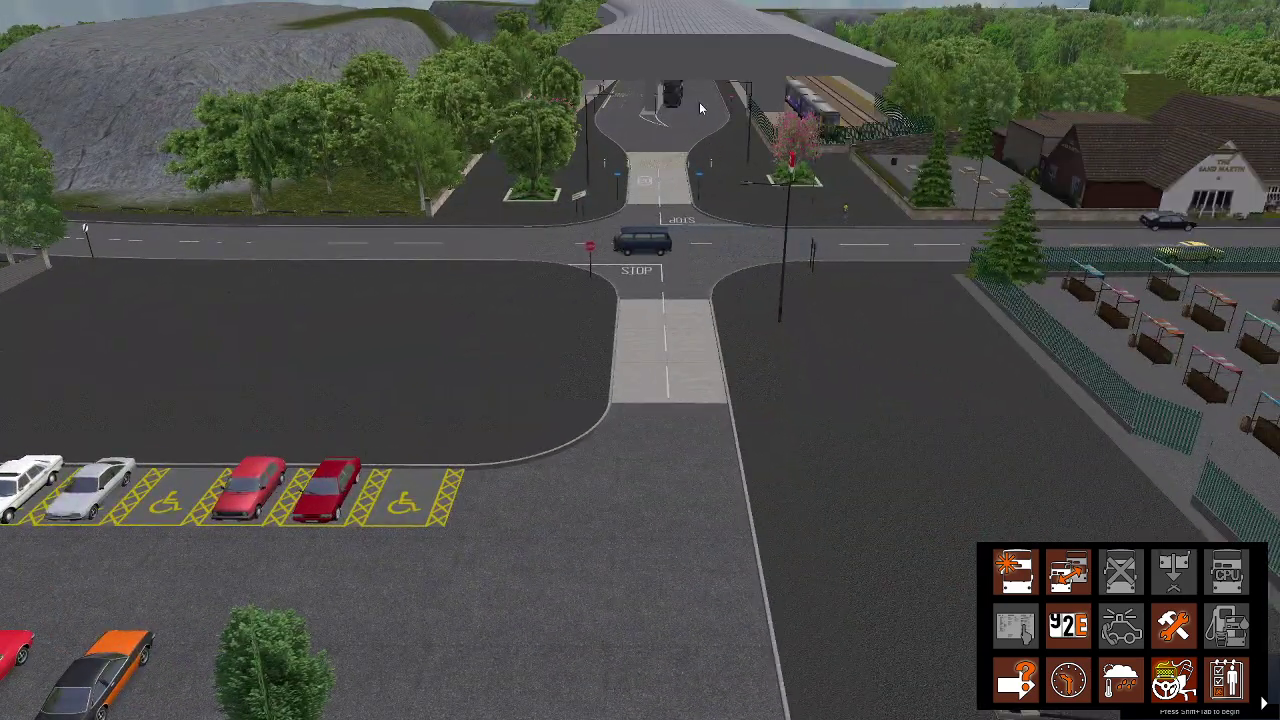
scroll(699, 102, "up", 5)
scroll(703, 108, "down", 3)
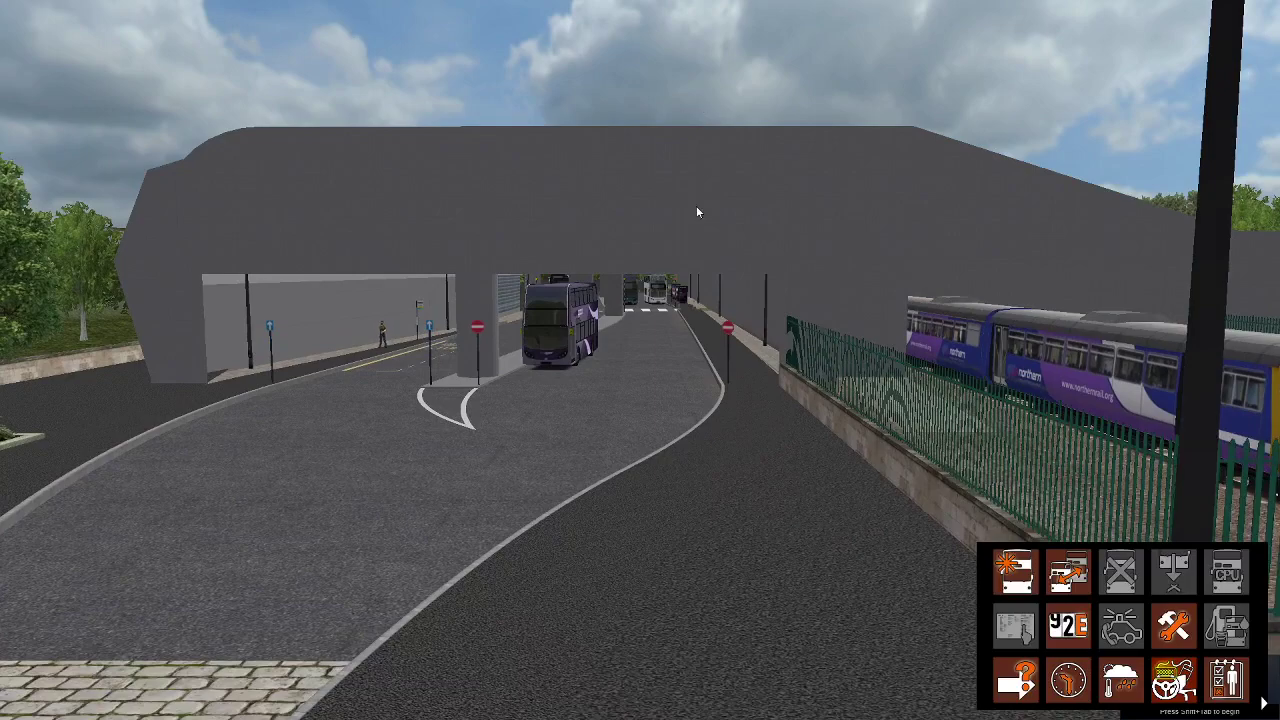
scroll(697, 209, "up", 5)
scroll(600, 361, "up", 6)
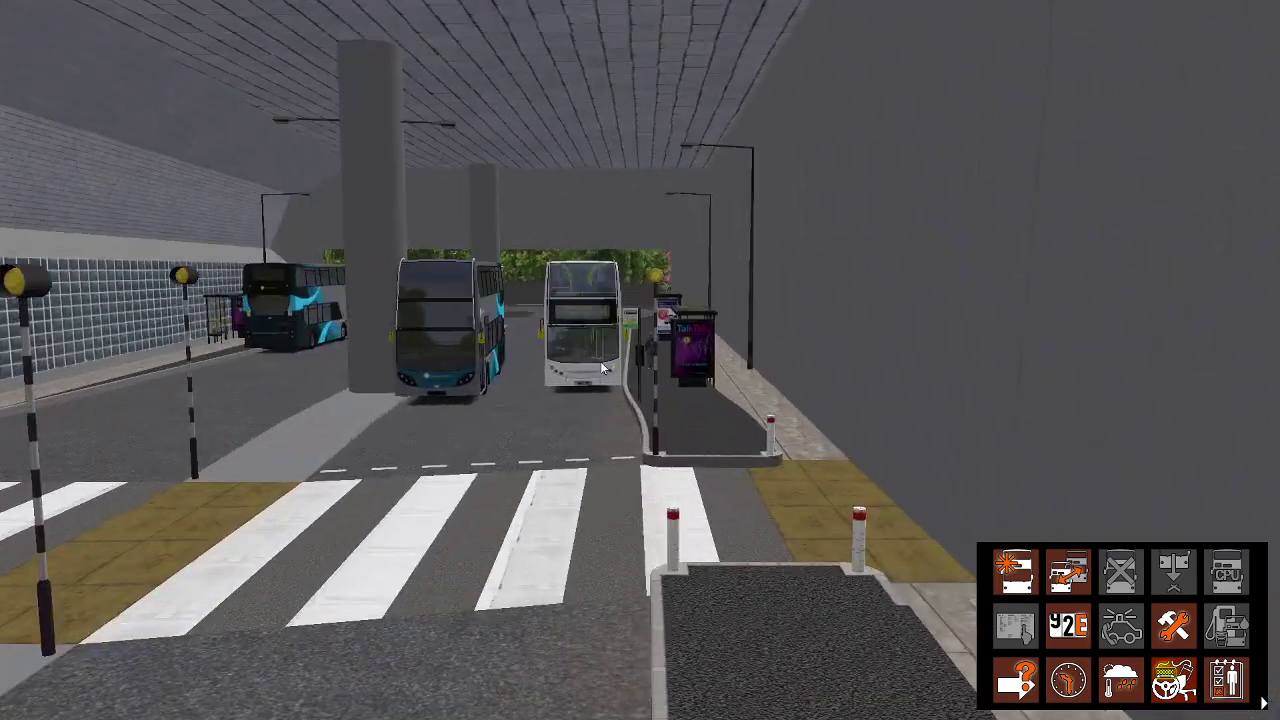
scroll(617, 346, "up", 6)
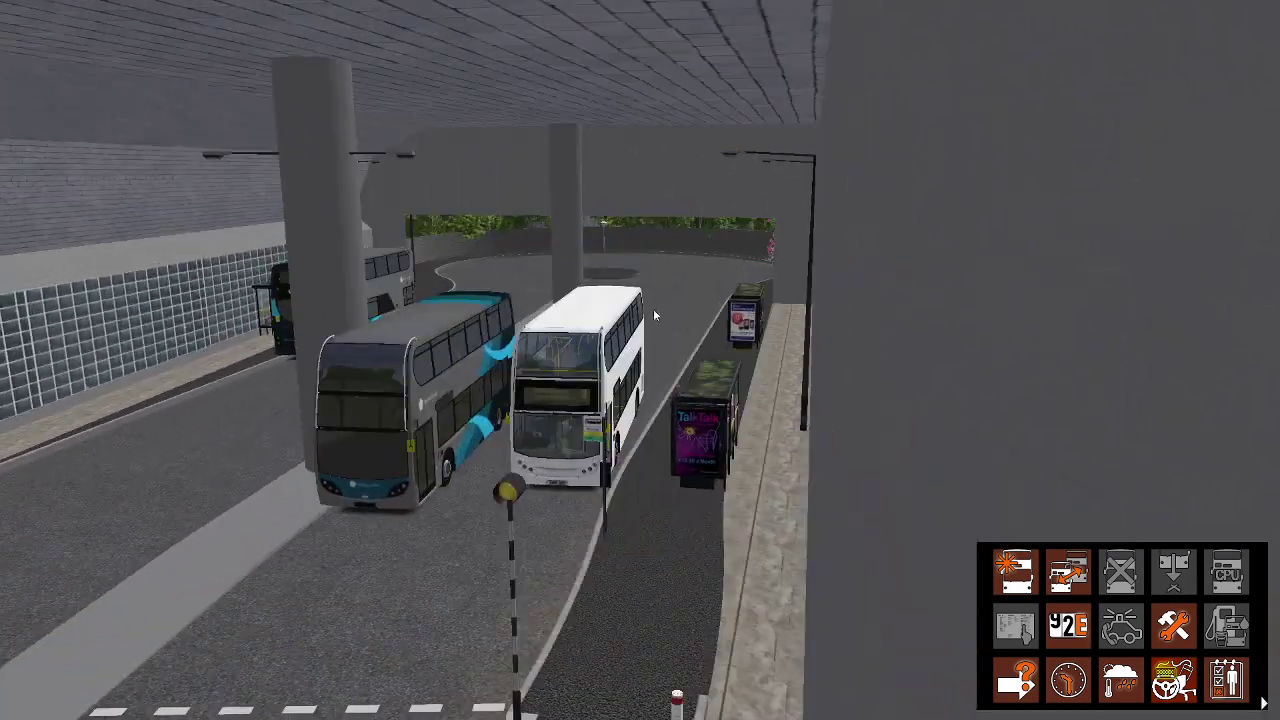
scroll(637, 401, "down", 4)
scroll(647, 411, "up", 3)
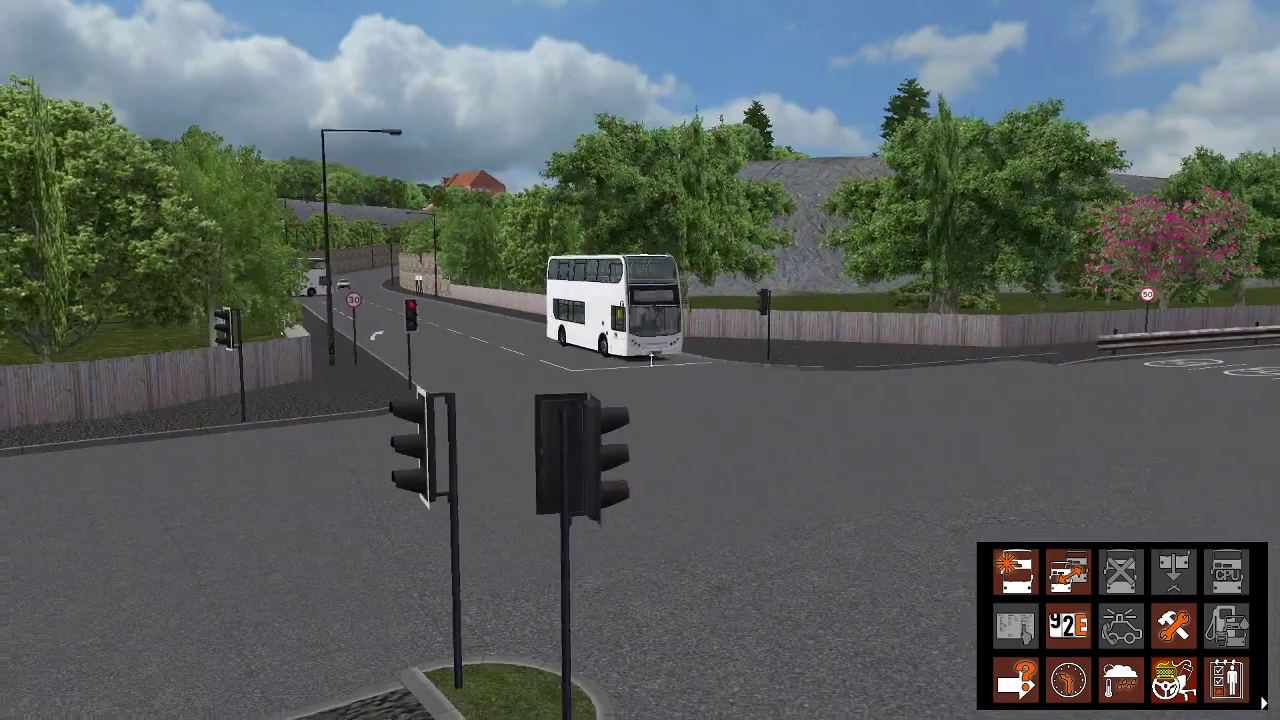
- Take over the white AI double-decker waiting at the junction, accept driving it with its schedule, and switch to the driver's view
left_click(651, 360)
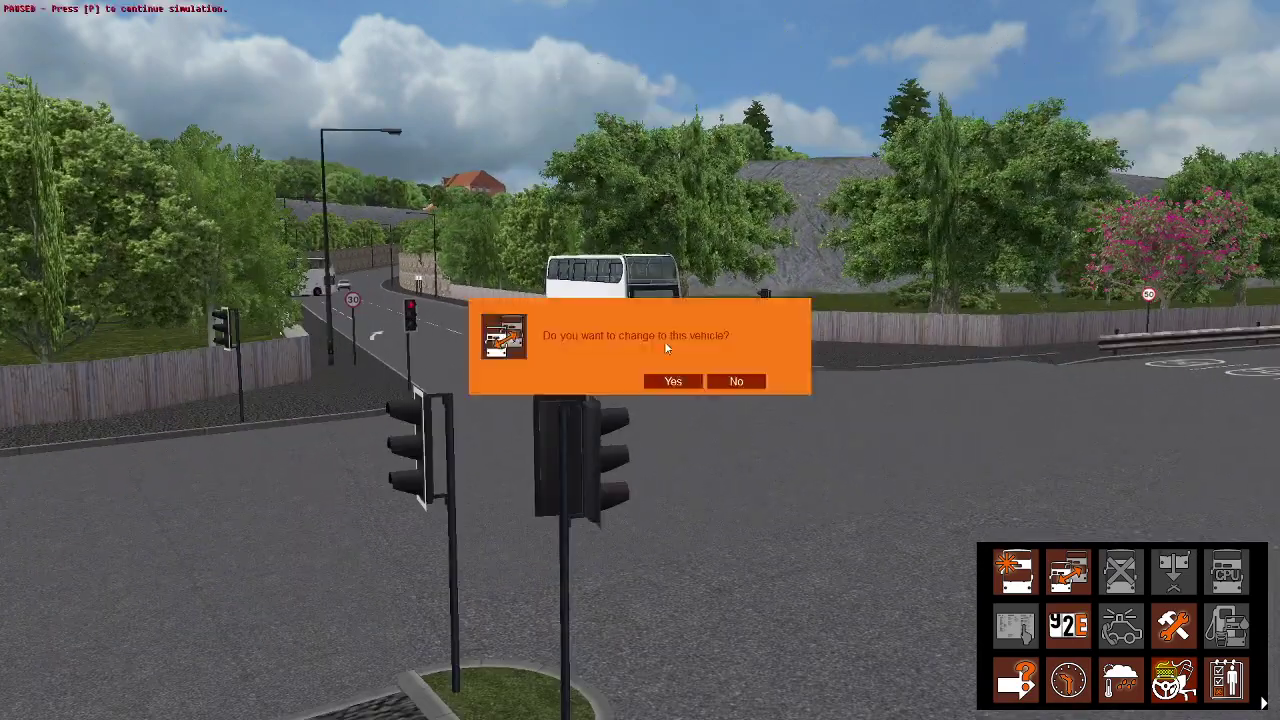
left_click(671, 379)
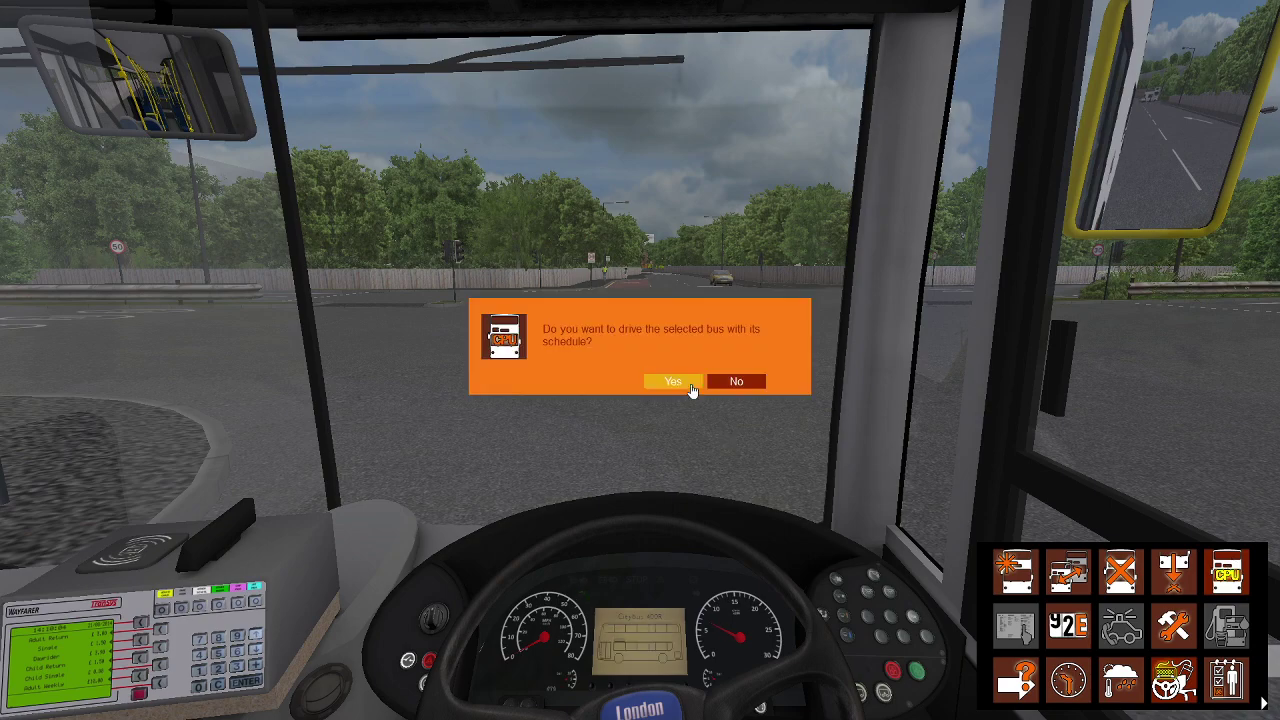
left_click(673, 381)
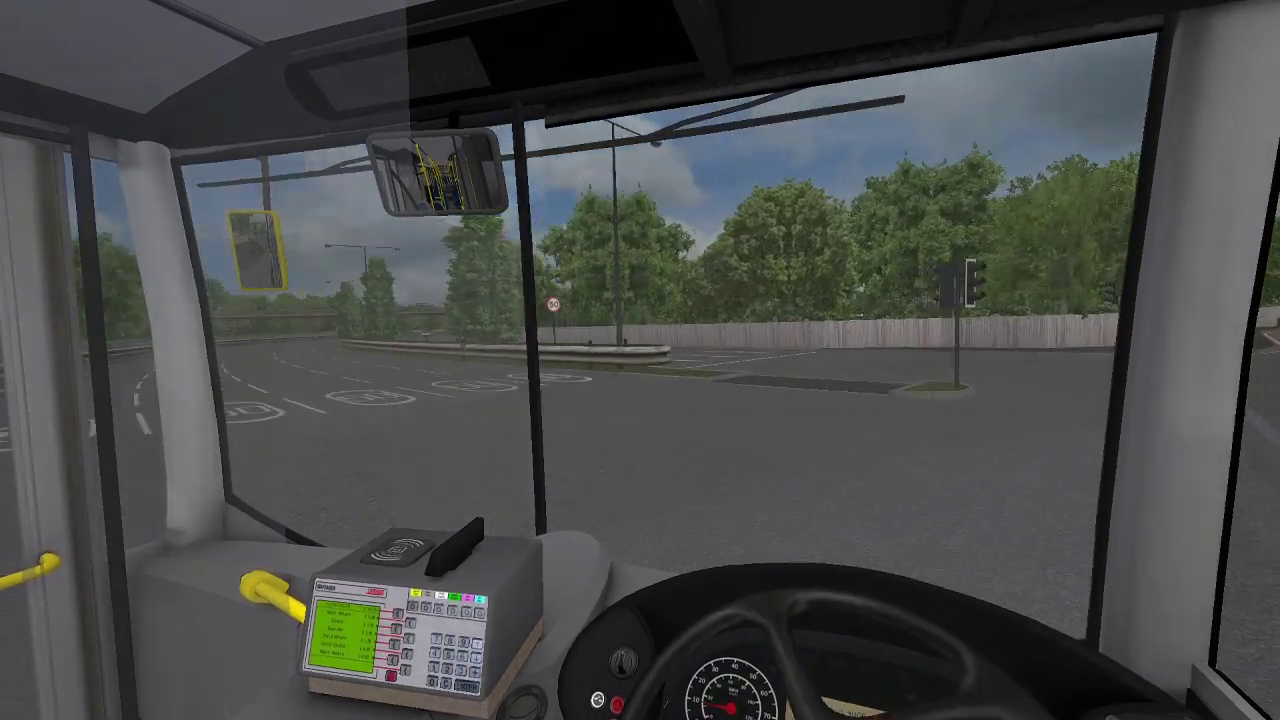
key("F1")
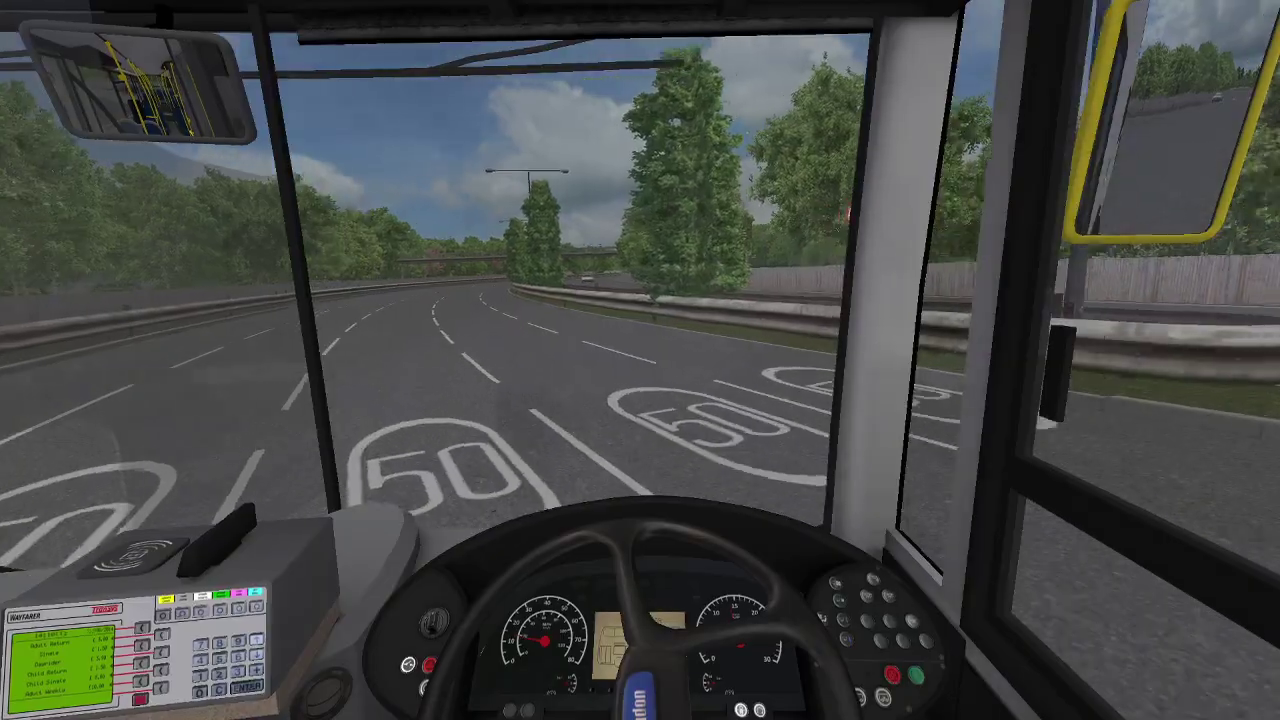